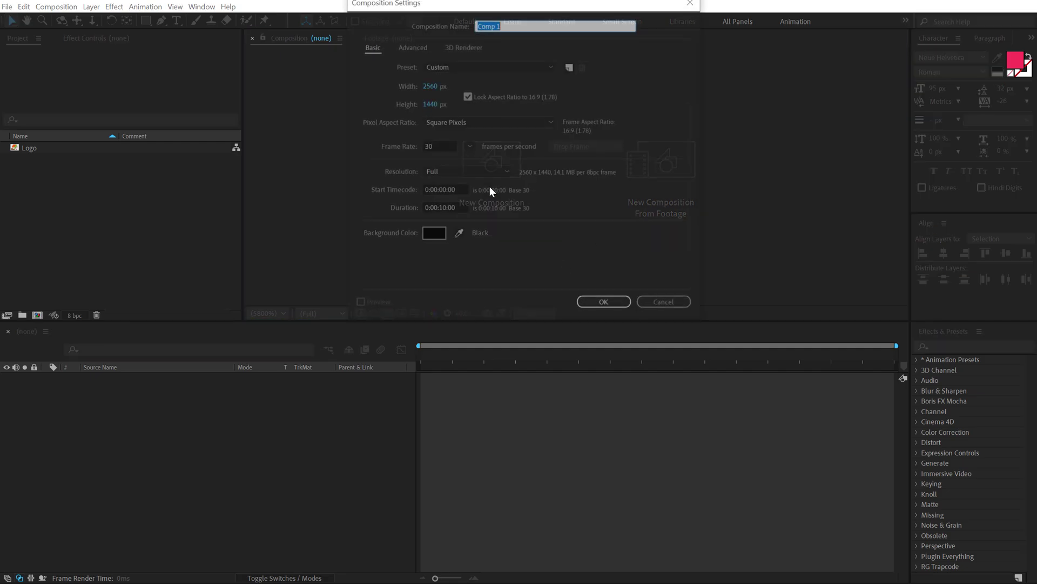
# Step: Create a composition named Render at 1920 × 1080 px
pyautogui.click(407, 162)
pyautogui.write('1920')
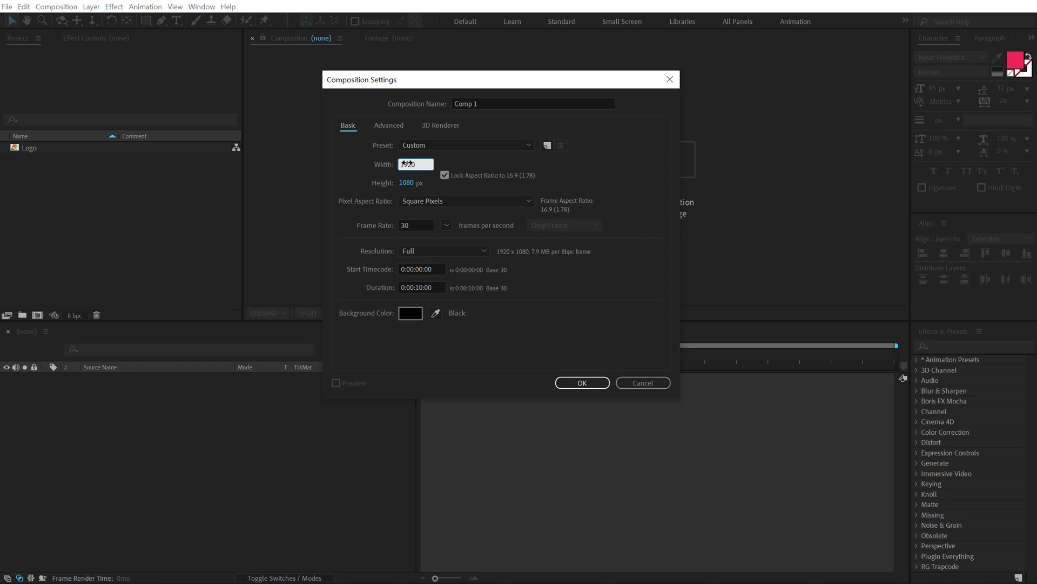
pyautogui.click(483, 104)
pyautogui.write('Rende')
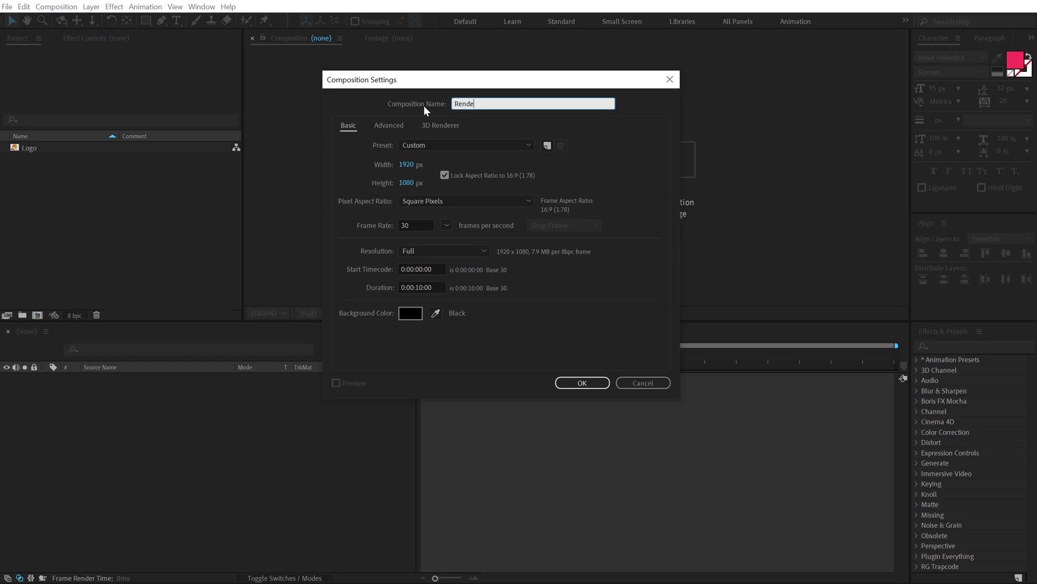
pyautogui.write('r')
pyautogui.click(582, 383)
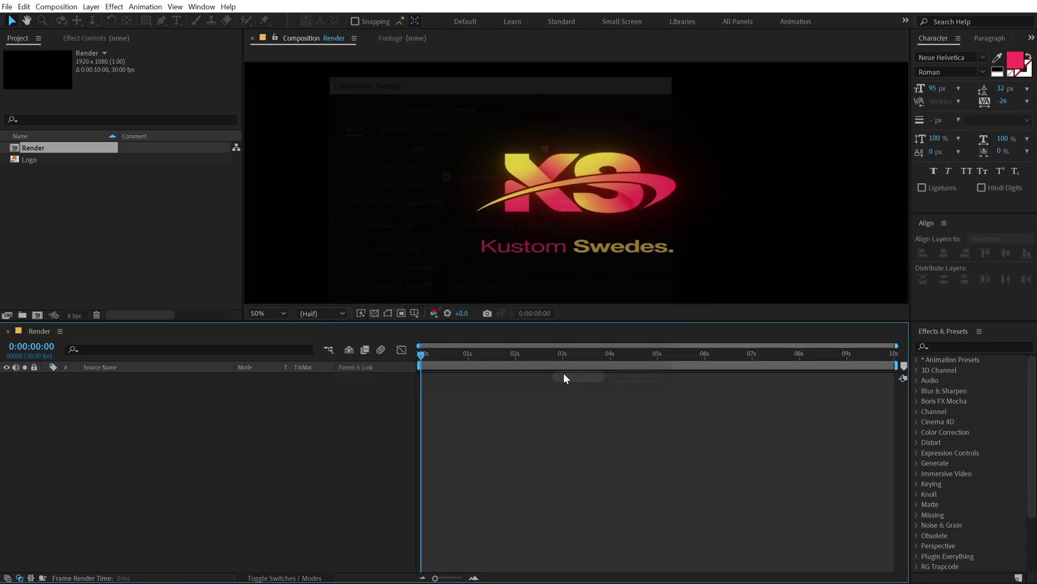
# Step: Create a 1920 × 1080 composition named Logo with the same settings
pyautogui.click(37, 317)
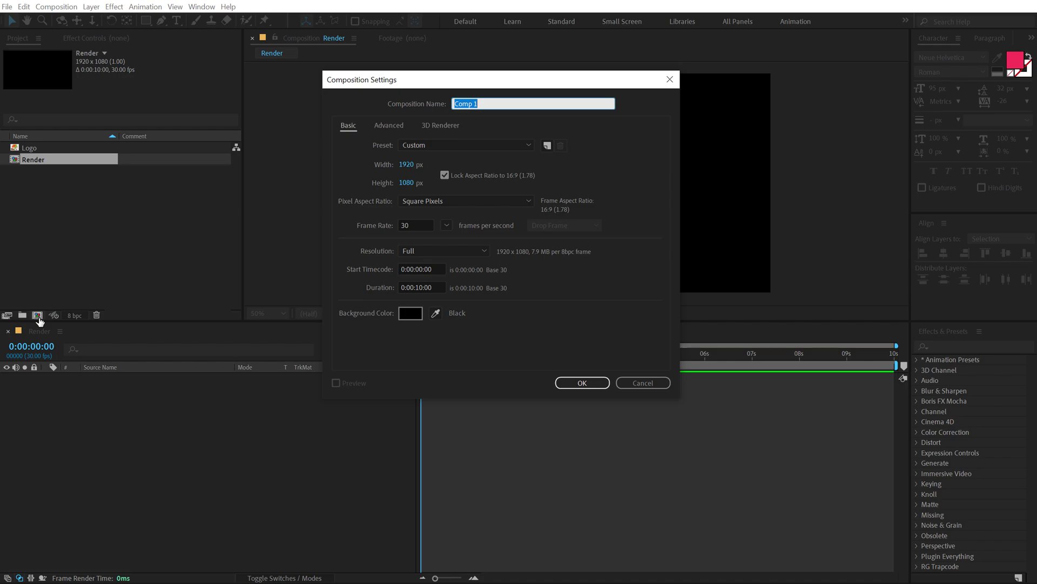
pyautogui.write('Logo')
pyautogui.press('Return')
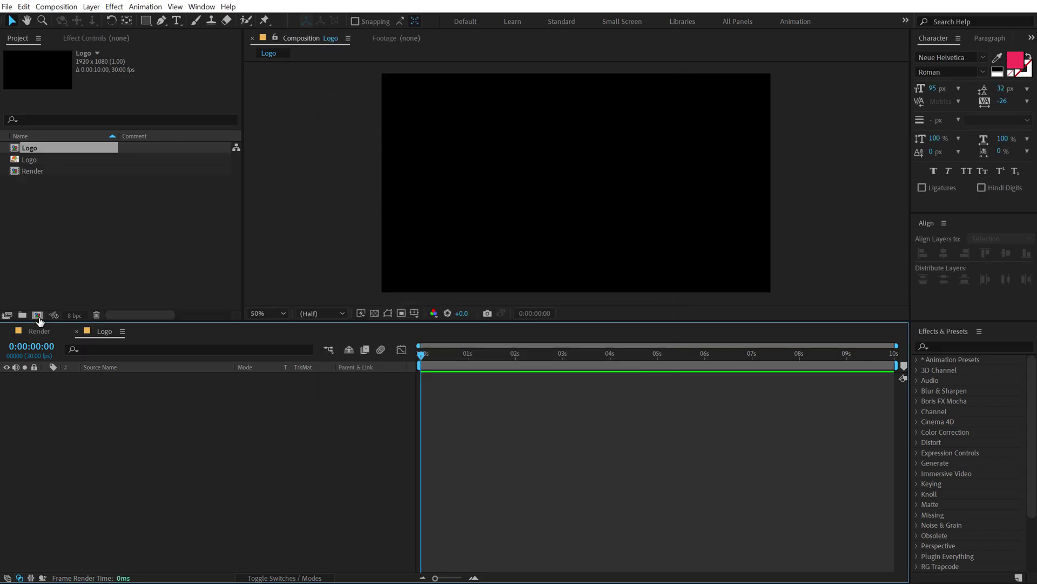
# Step: Create another 1920 × 1080 composition named Shapes
pyautogui.click(44, 270)
pyautogui.click(37, 317)
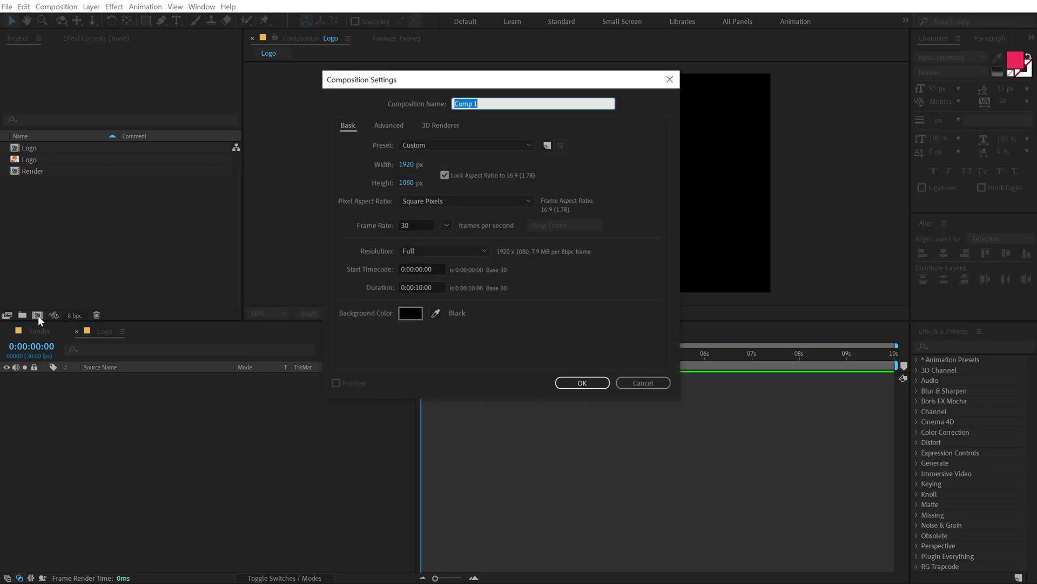
pyautogui.write('Shapes')
pyautogui.click(582, 381)
# Step: Add the Logo image to the Logo composition and scale it to 51%
pyautogui.click(108, 332)
pyautogui.moveTo(34, 159); pyautogui.dragTo(146, 378)
pyautogui.press('s')
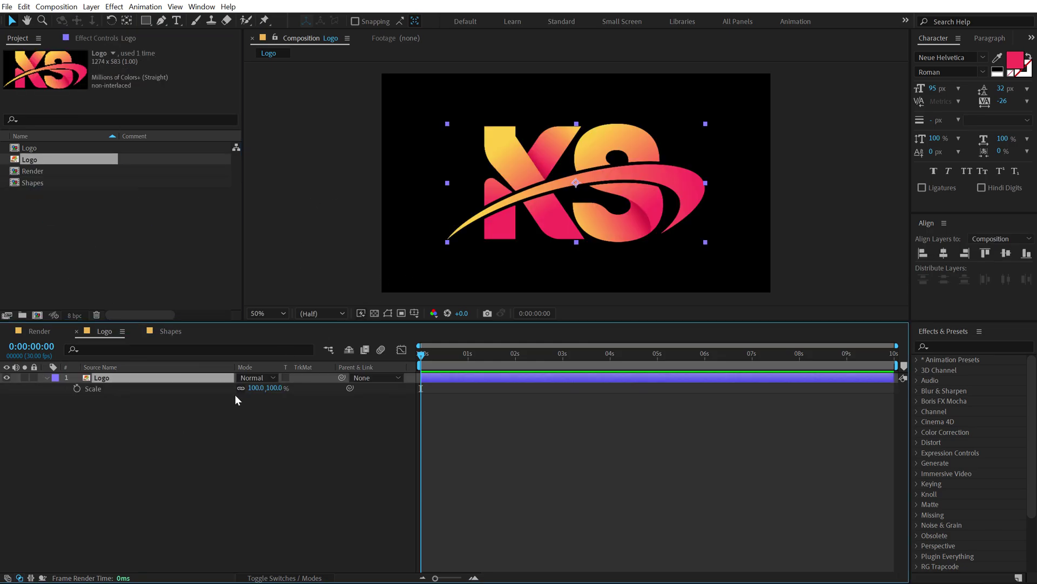
pyautogui.moveTo(272, 395); pyautogui.dragTo(123, 338)
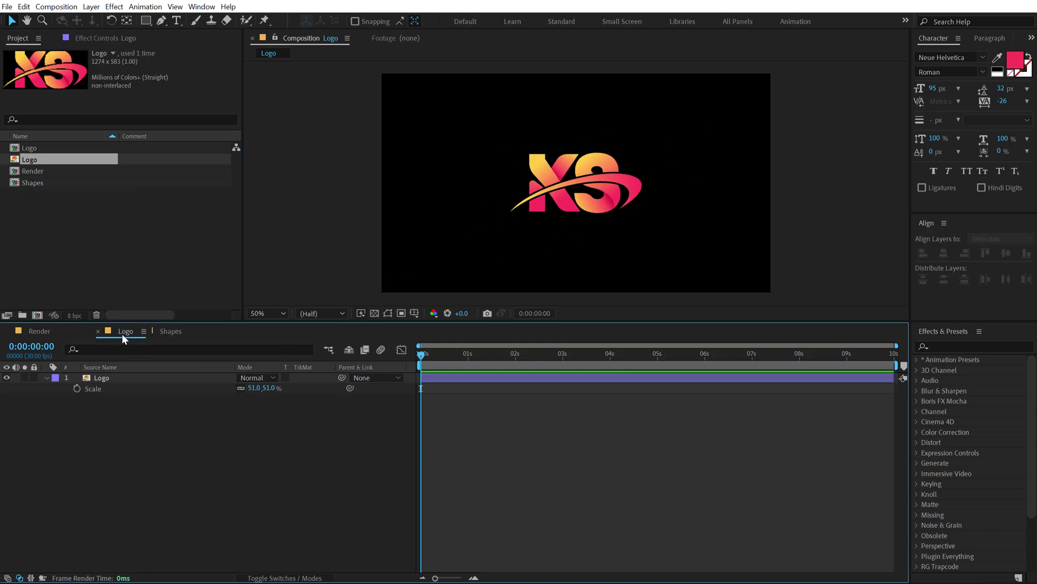
# Step: In the Shapes composition, set up the Pen tool with no fill and a 50 px white stroke
pyautogui.click(107, 332)
pyautogui.moveTo(358, 324); pyautogui.dragTo(362, 411)
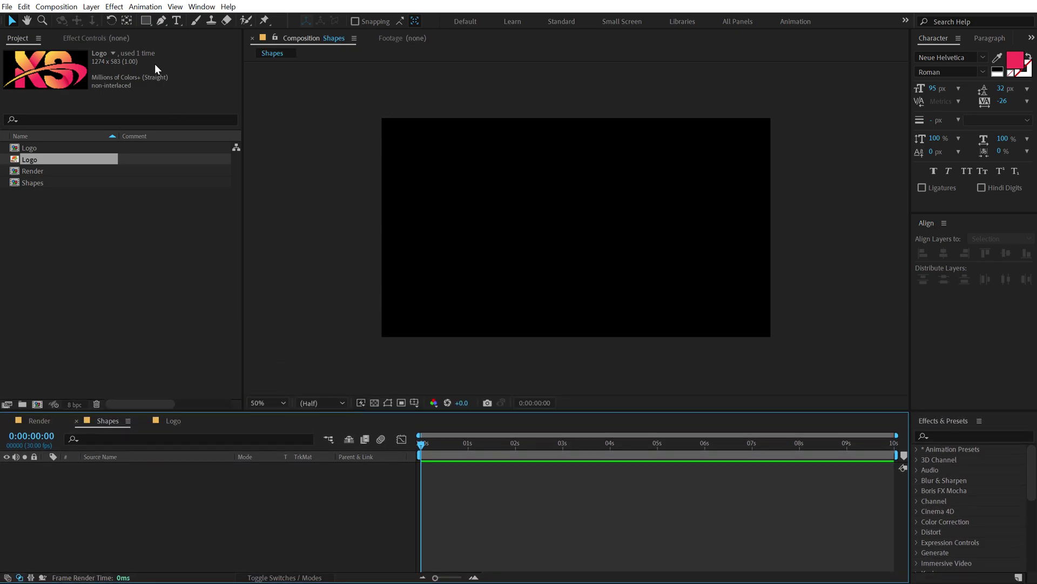
pyautogui.click(161, 20)
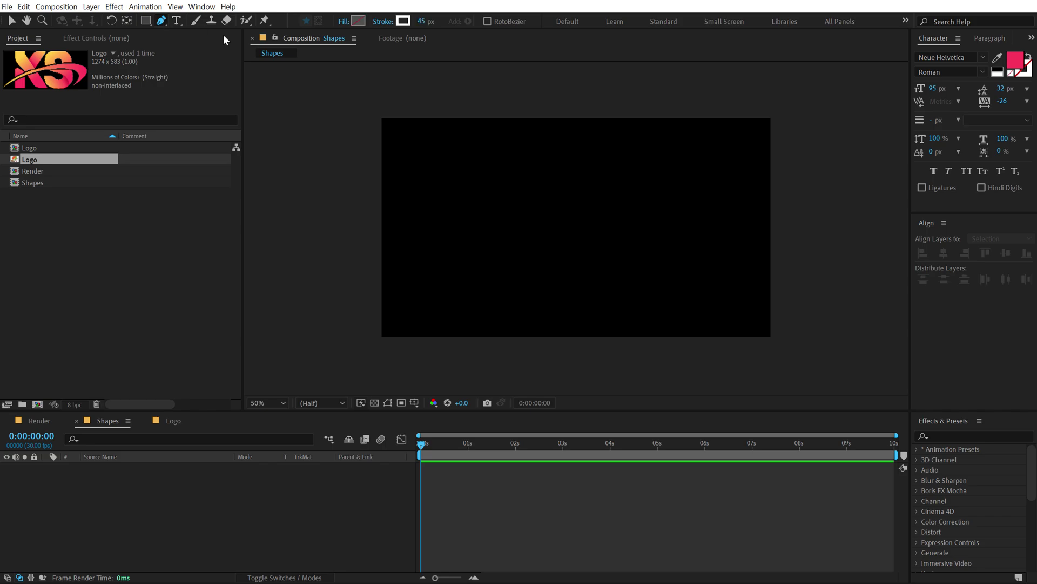
pyautogui.click(354, 20)
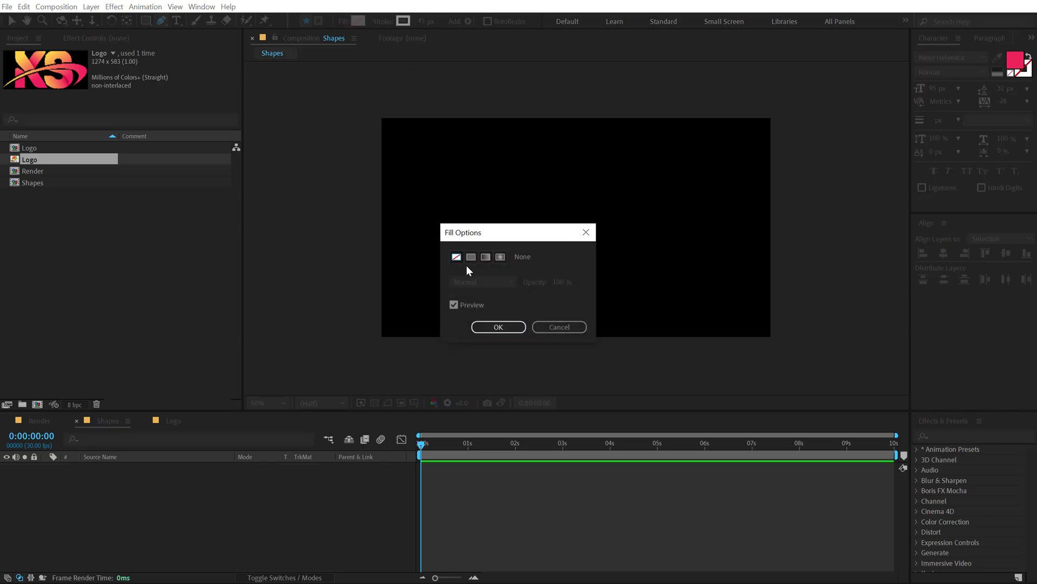
pyautogui.click(516, 330)
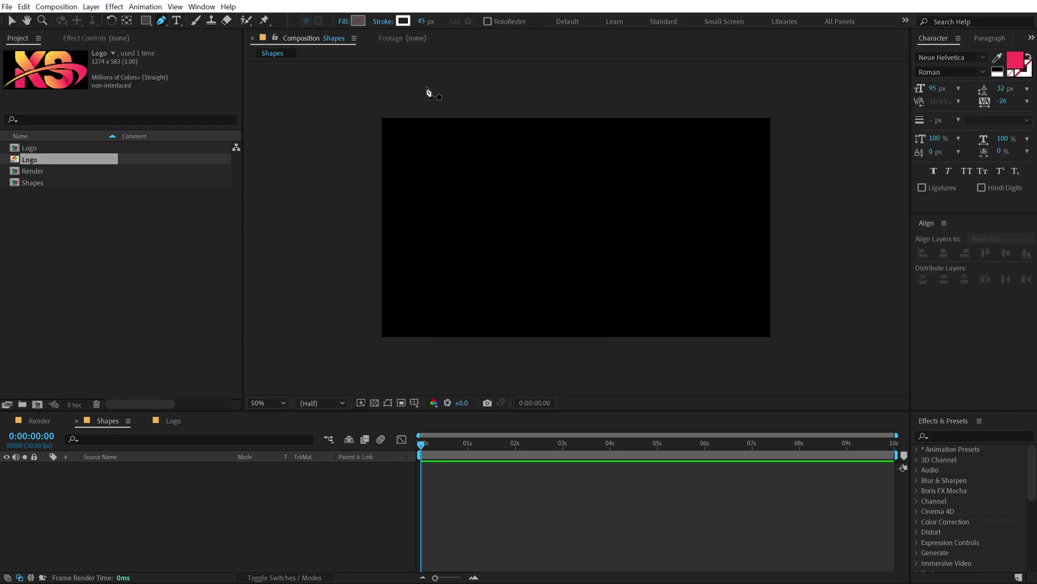
pyautogui.click(421, 21)
# Step: Draw a straight vertical line through the middle of the Shapes composition, leaving some space above and below it
pyautogui.click(574, 155)
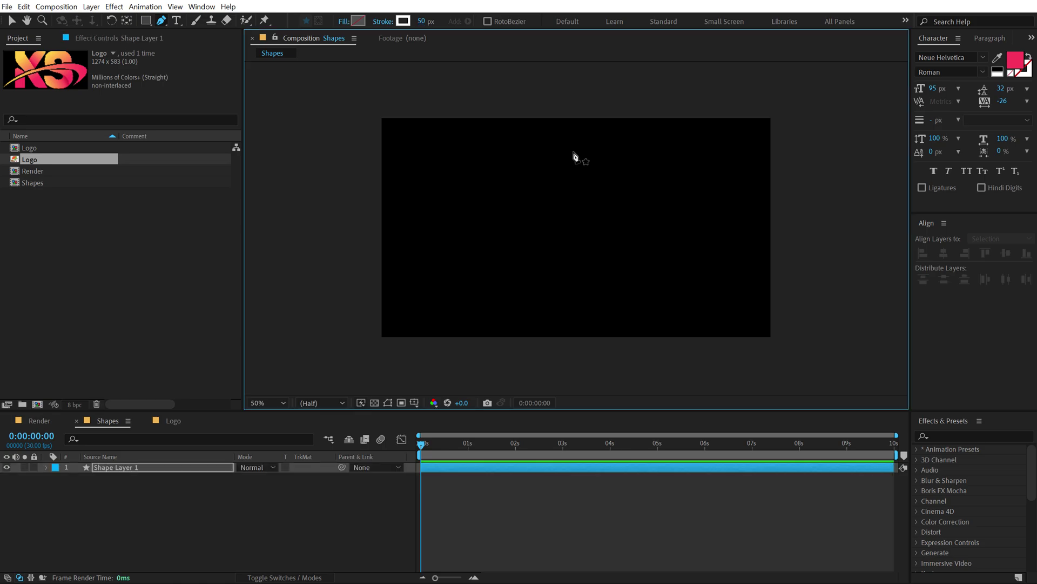
pyautogui.click(574, 307)
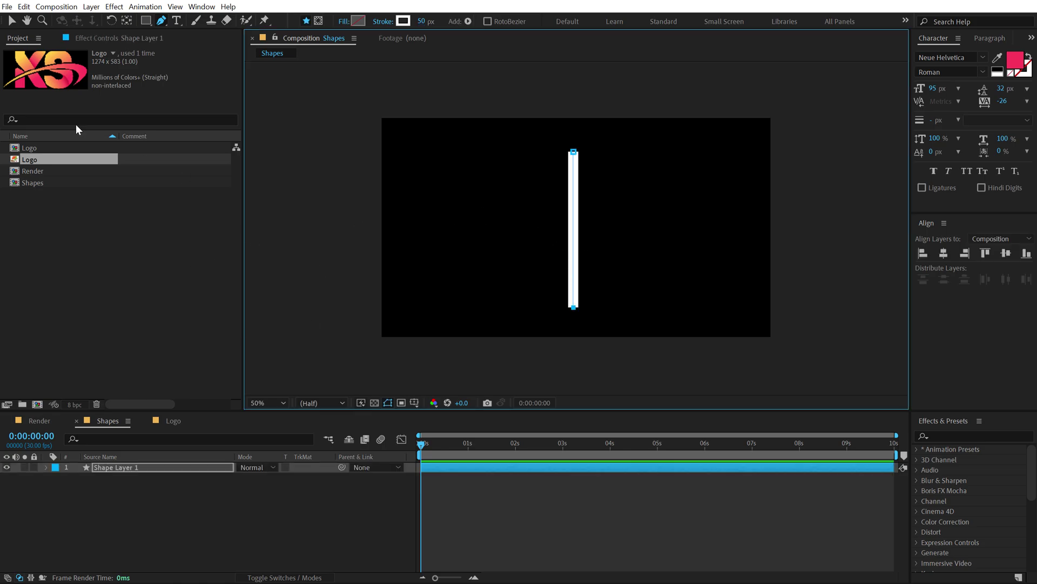
pyautogui.click(13, 20)
# Step: Add Trim Paths to the line's shape layer and reveal its properties
pyautogui.moveTo(180, 413); pyautogui.dragTo(187, 312)
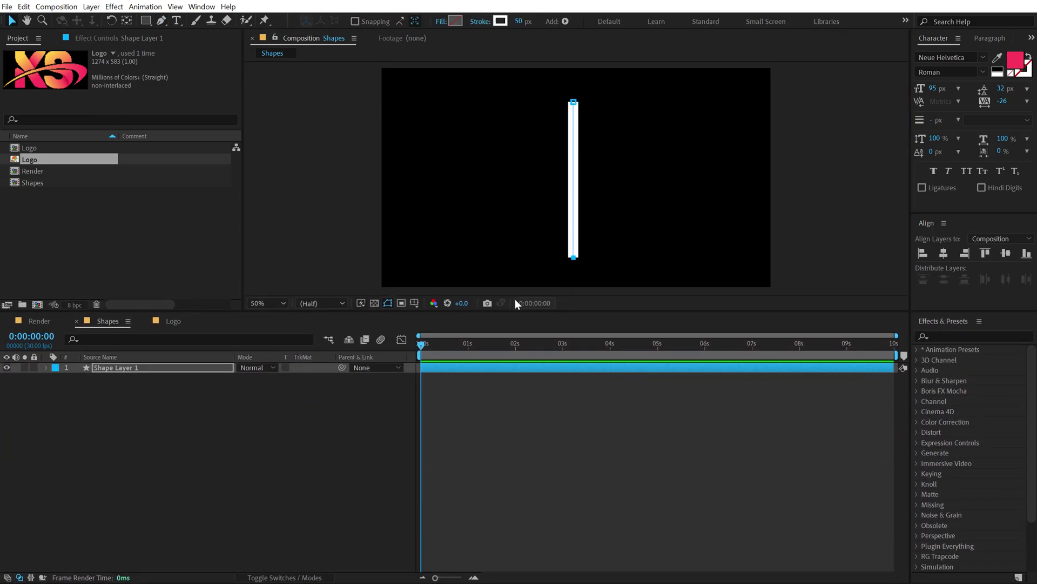
pyautogui.click(46, 367)
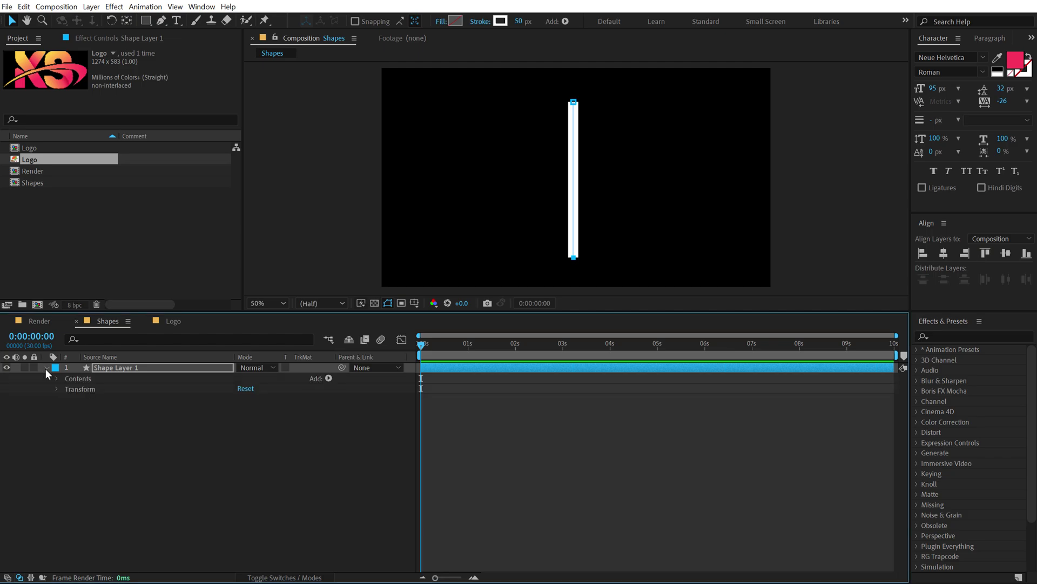
pyautogui.click(327, 378)
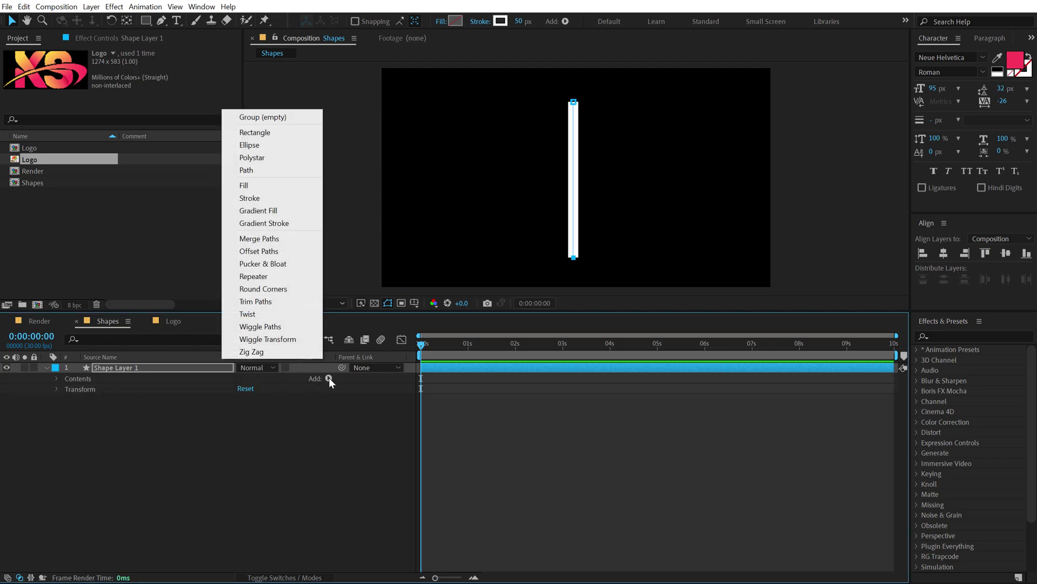
pyautogui.click(270, 301)
pyautogui.click(78, 410)
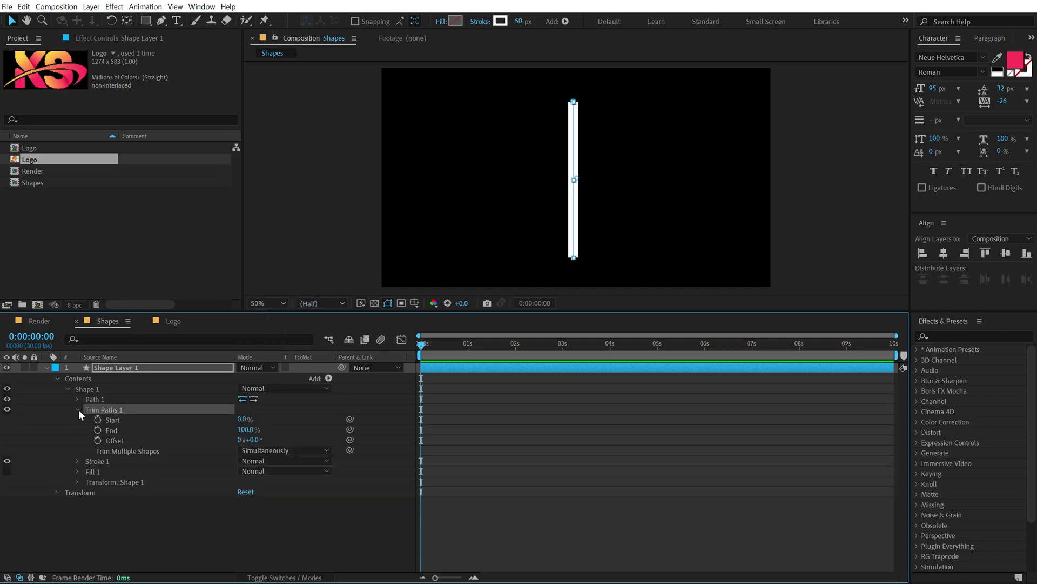
# Step: At frame 0, keyframe the Trim Paths End at 0% and Offset at -120°
pyautogui.click(189, 481)
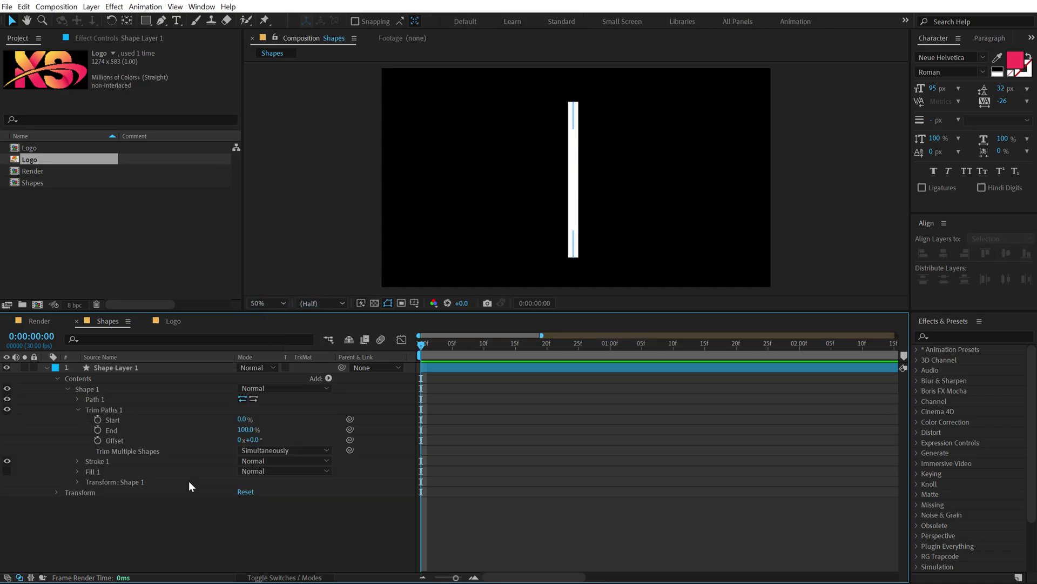
pyautogui.click(98, 429)
pyautogui.click(98, 440)
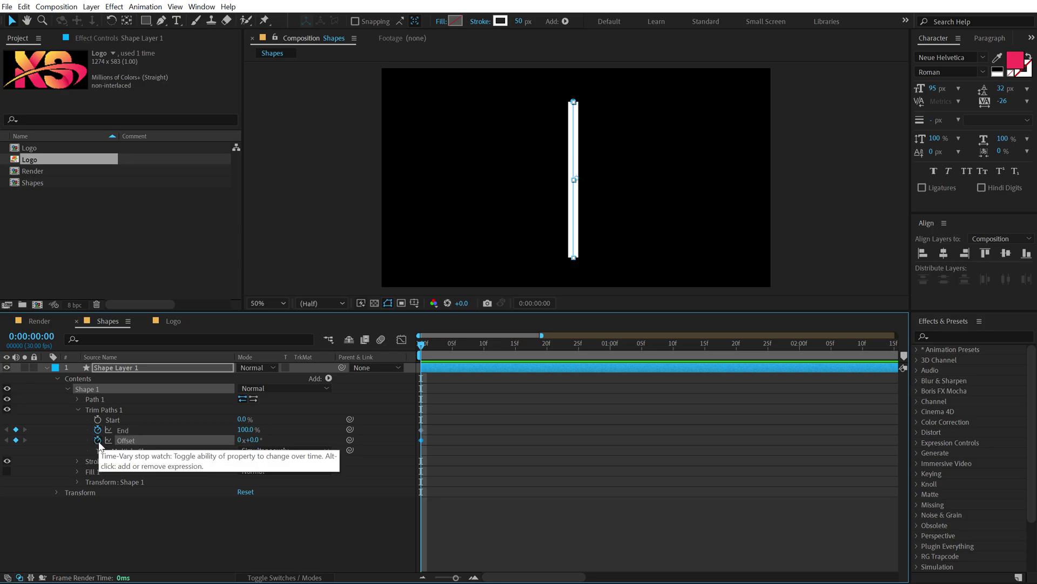
pyautogui.click(252, 440)
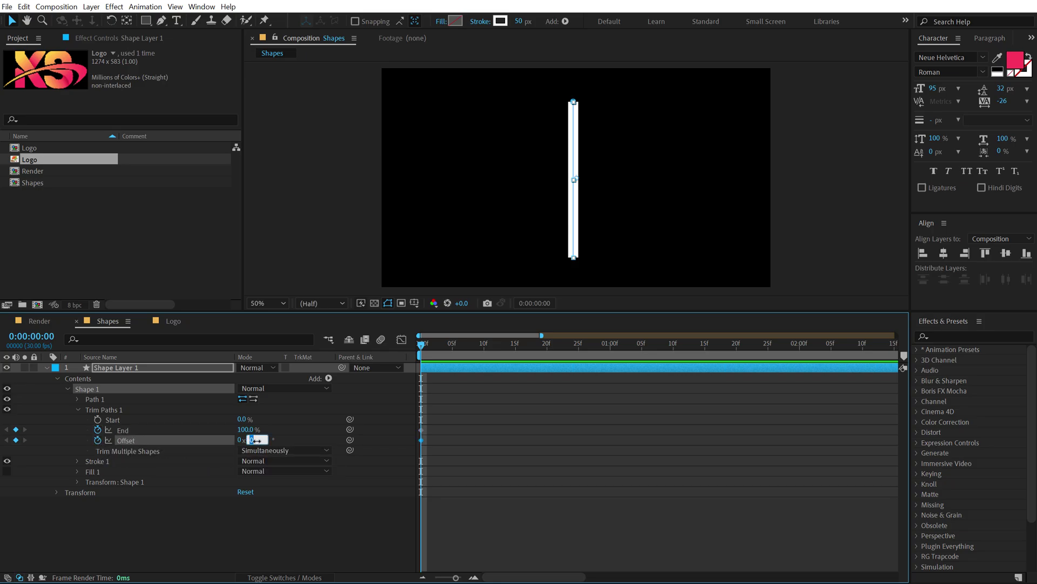
pyautogui.press('Return')
pyautogui.moveTo(246, 429); pyautogui.dragTo(111, 440)
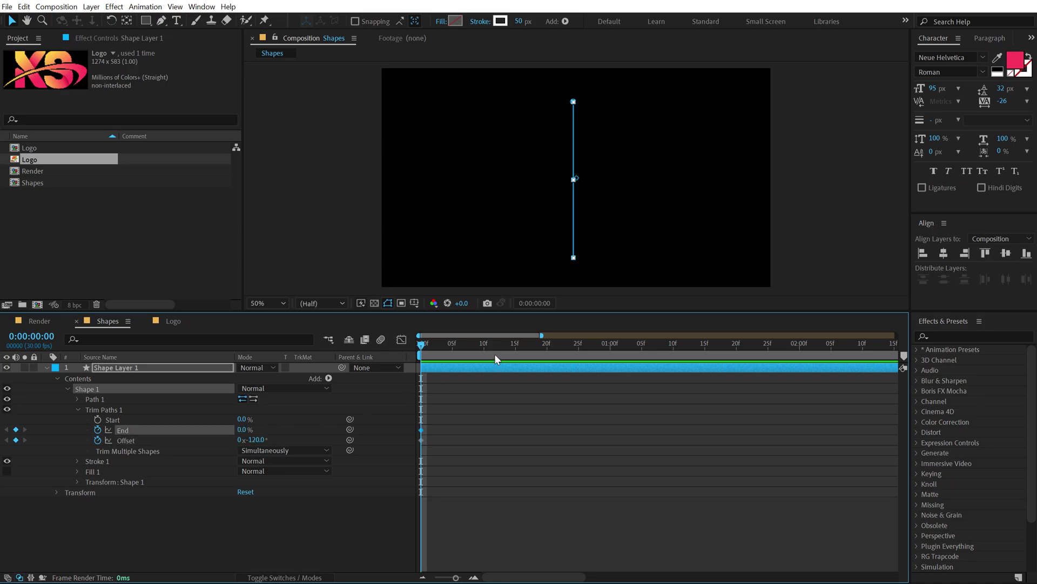
# Step: Keyframe the Trim Paths End to 100% at frame 15 and the Offset to 1x+0° at 1 second
pyautogui.click(516, 346)
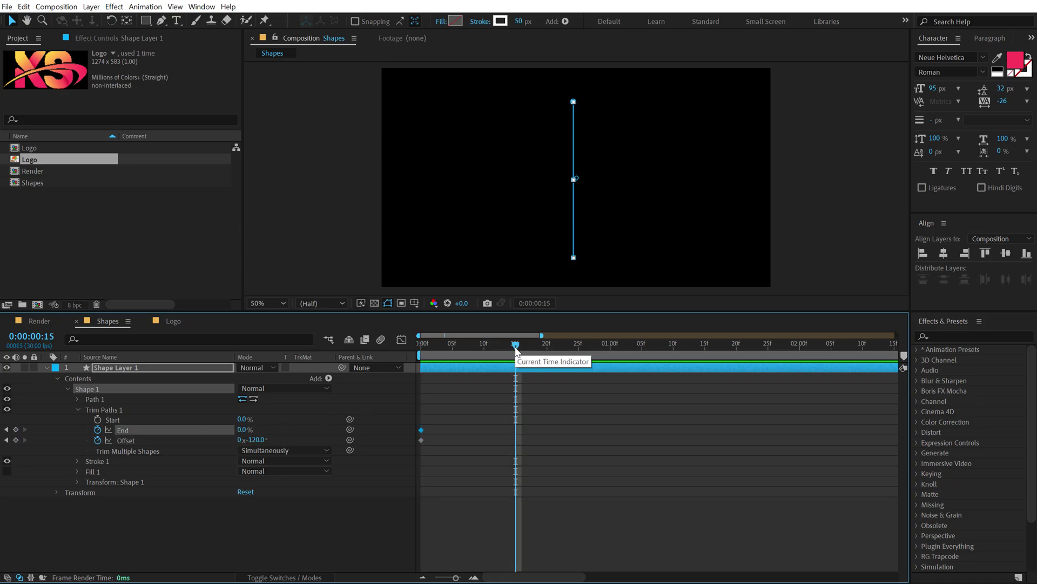
pyautogui.moveTo(241, 429); pyautogui.dragTo(308, 431)
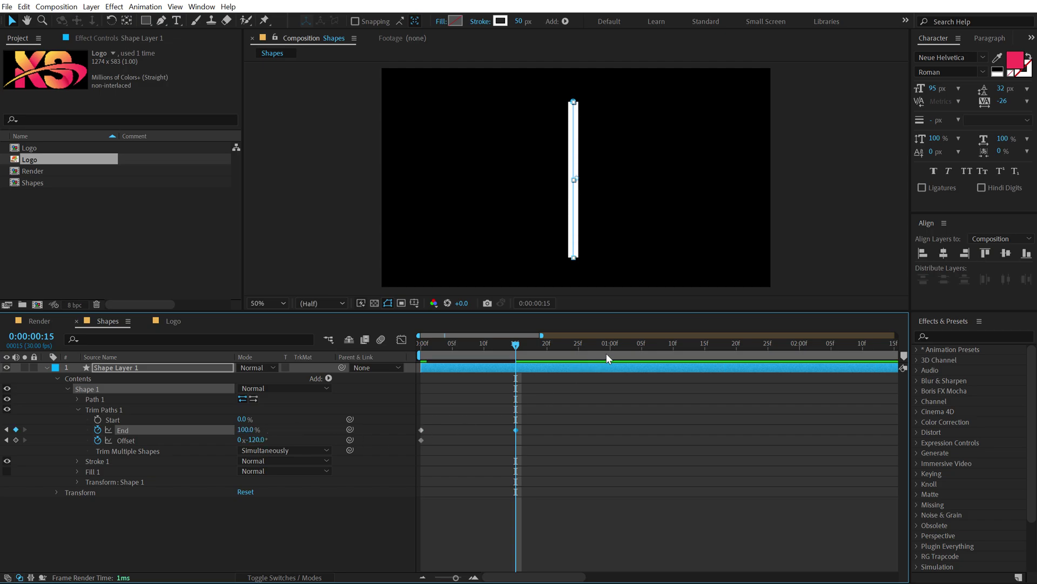
pyautogui.click(609, 348)
pyautogui.click(252, 439)
pyautogui.write('0')
pyautogui.click(286, 521)
pyautogui.click(240, 439)
pyautogui.write('1')
pyautogui.click(326, 552)
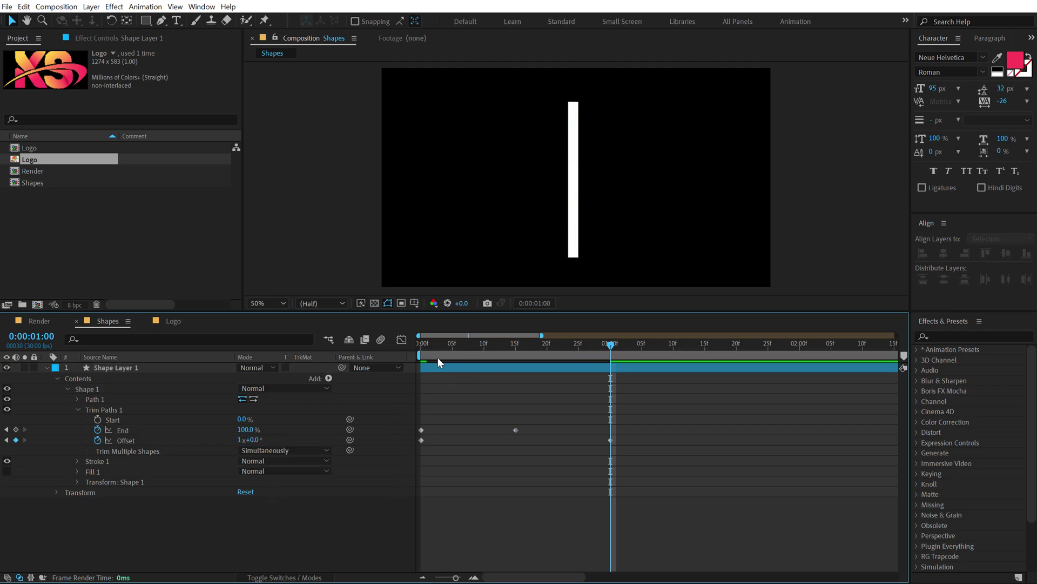
# Step: Keyframe the Trim Paths Start at 0% on frame 5 and 100% at 1 second, and preview the line animation
pyautogui.press('space')
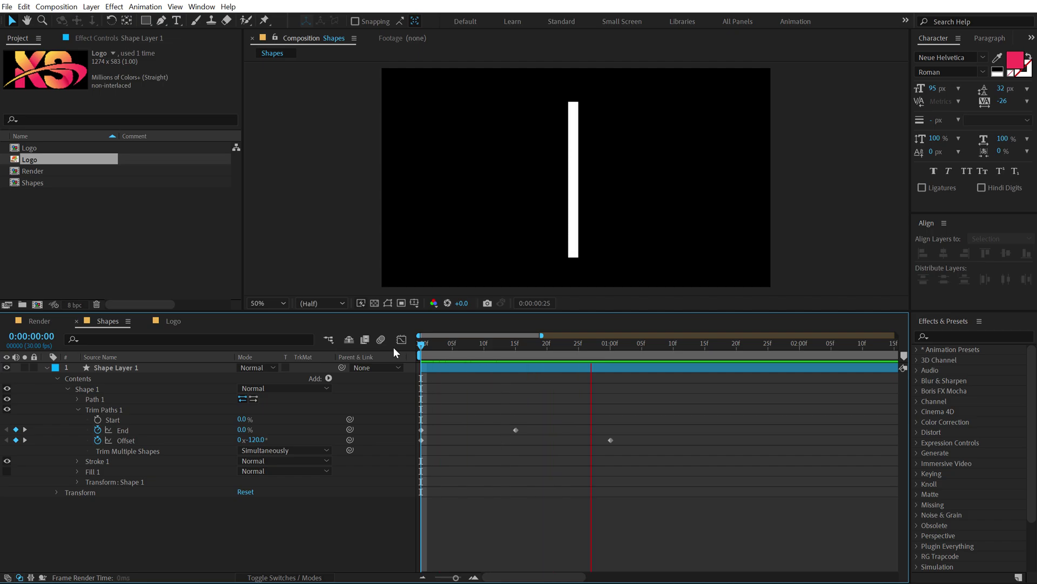
pyautogui.click(503, 346)
pyautogui.moveTo(496, 345); pyautogui.dragTo(451, 362)
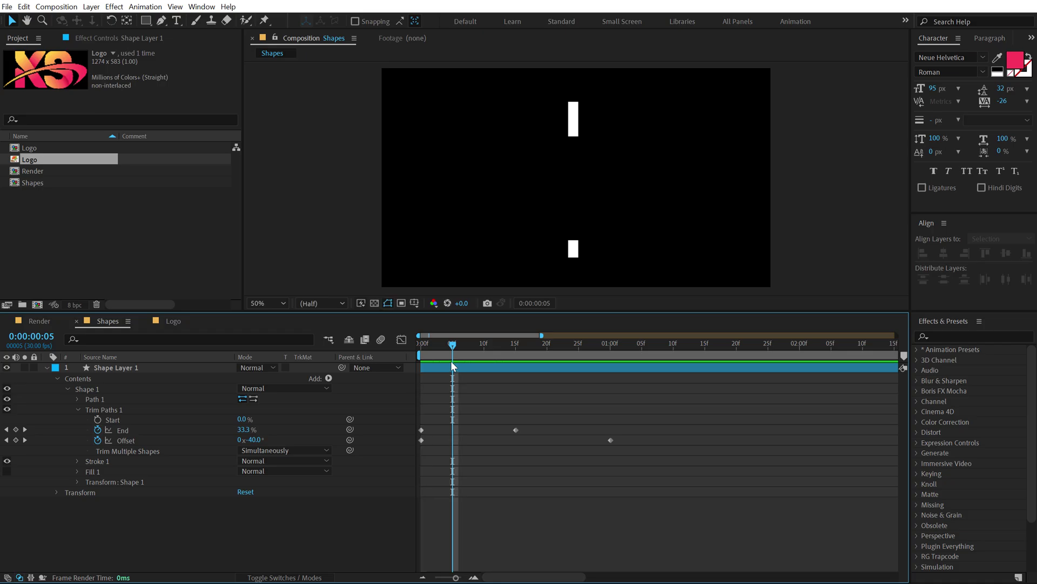
pyautogui.click(97, 420)
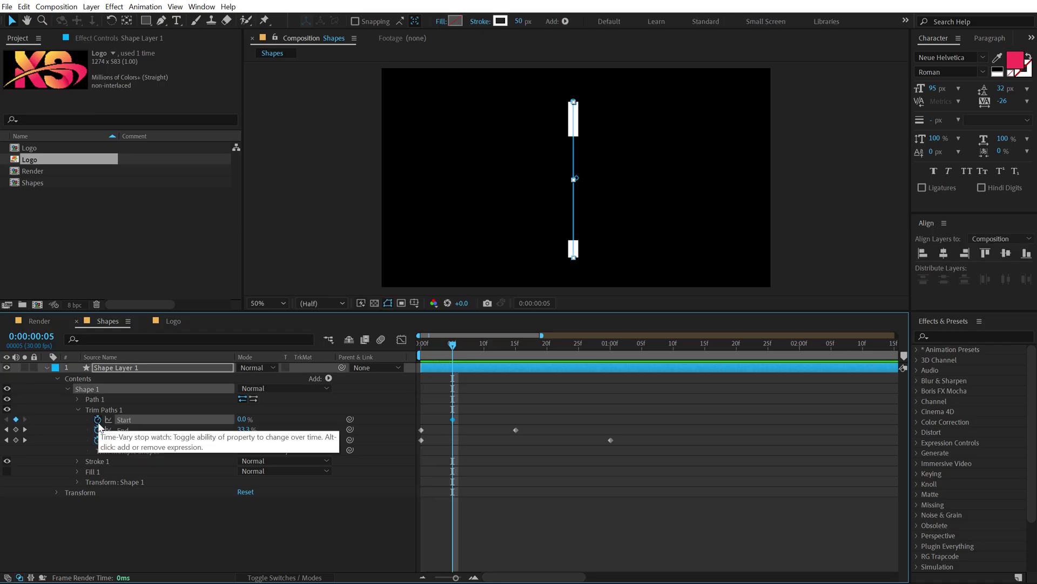
pyautogui.moveTo(600, 346); pyautogui.dragTo(610, 346)
pyautogui.click(242, 420)
pyautogui.write('100')
pyautogui.press('Return')
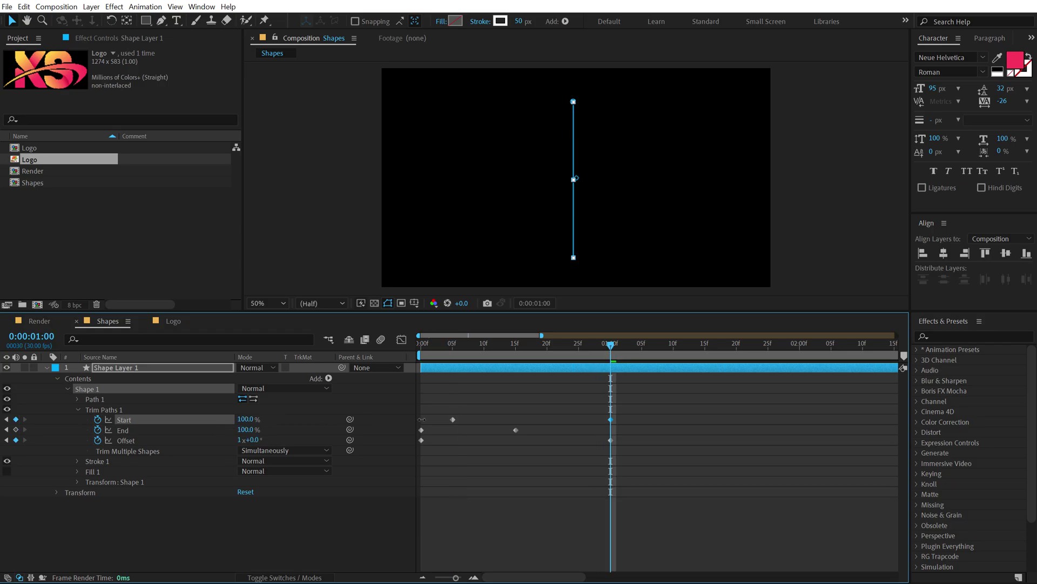
pyautogui.moveTo(461, 346); pyautogui.dragTo(337, 345)
pyautogui.press('space')
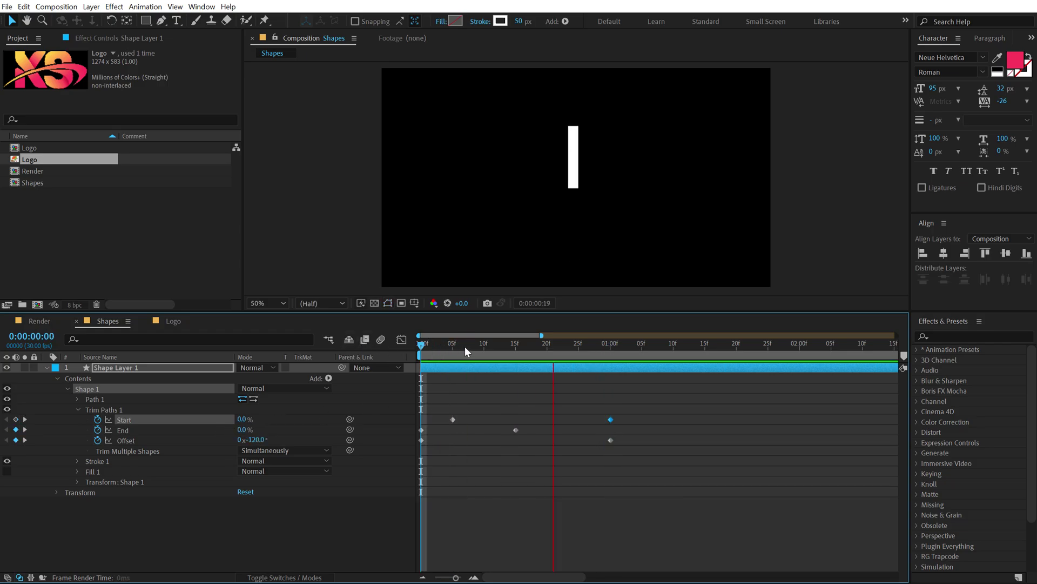
pyautogui.moveTo(459, 342)
pyautogui.mouseDown()
pyautogui.moveTo(553, 345)
pyautogui.moveTo(528, 345)
pyautogui.mouseUp()
pyautogui.press('pageup')
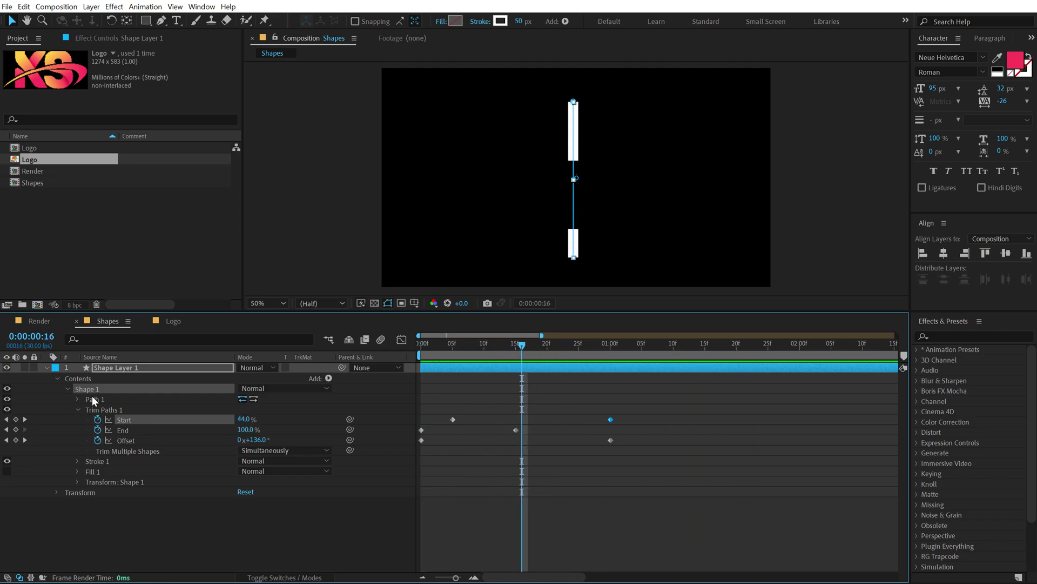
# Step: Set the line layer's rotation to 180° and preview the reversed animation
pyautogui.click(114, 367)
pyautogui.press('r')
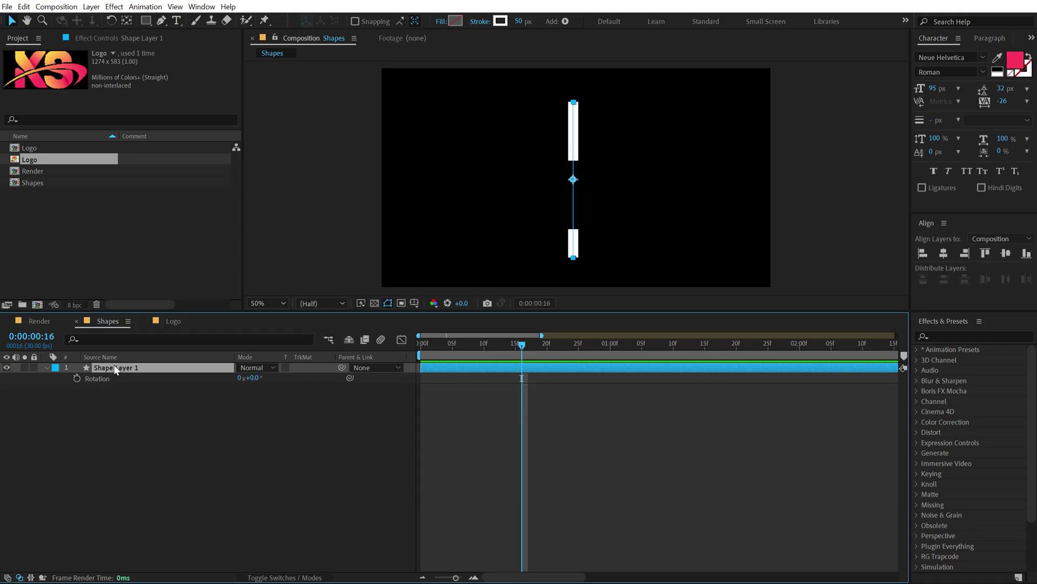
pyautogui.click(253, 378)
pyautogui.press('Return')
pyautogui.moveTo(440, 346); pyautogui.dragTo(492, 340)
pyautogui.press('space')
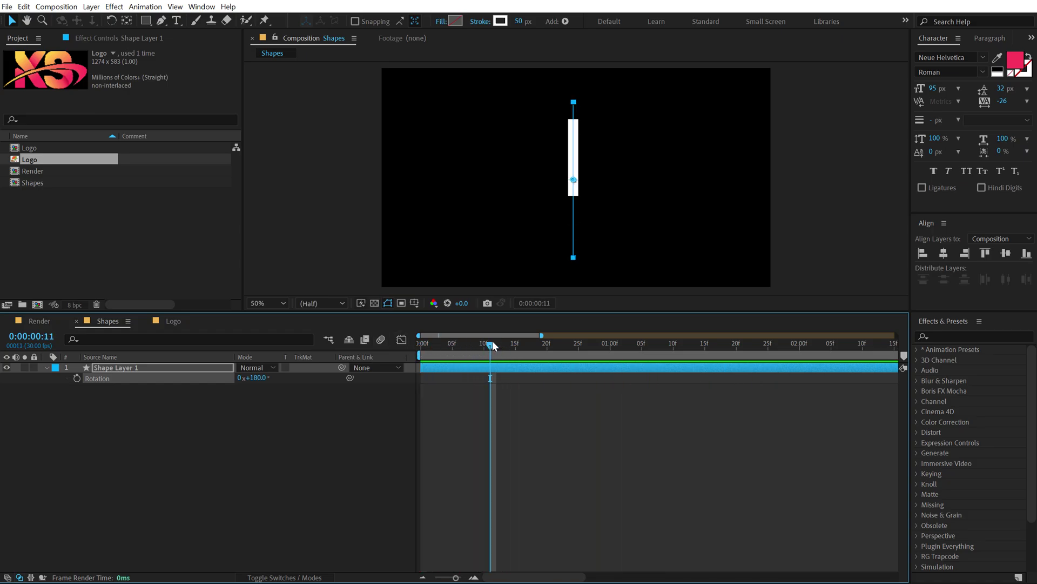
# Step: Duplicate the line layer and move the copy to the right of and slightly below the original line
pyautogui.click(133, 368)
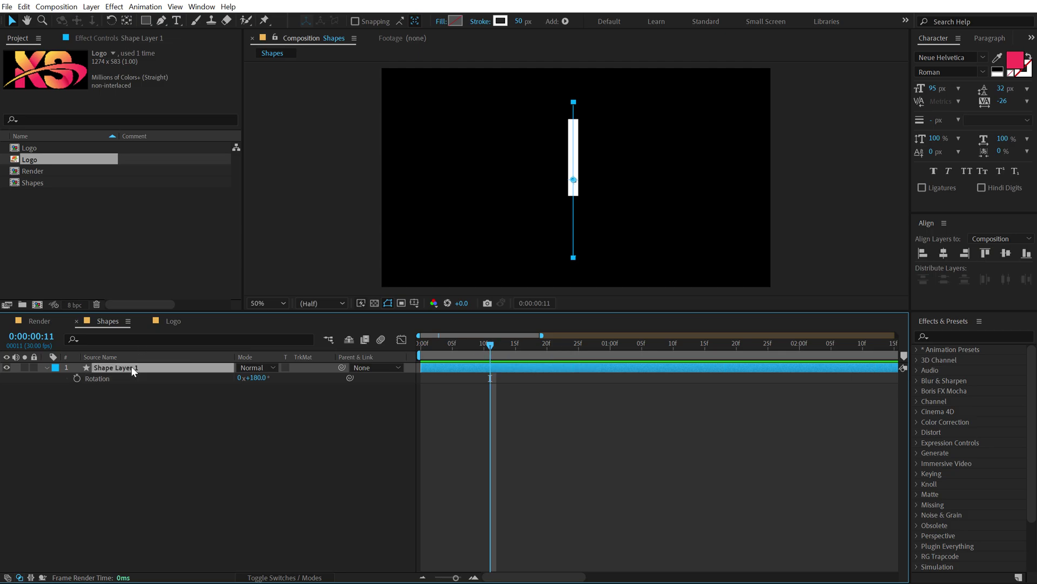
pyautogui.hotkey('ctrl', 'd')
pyautogui.moveTo(575, 184); pyautogui.dragTo(609, 205)
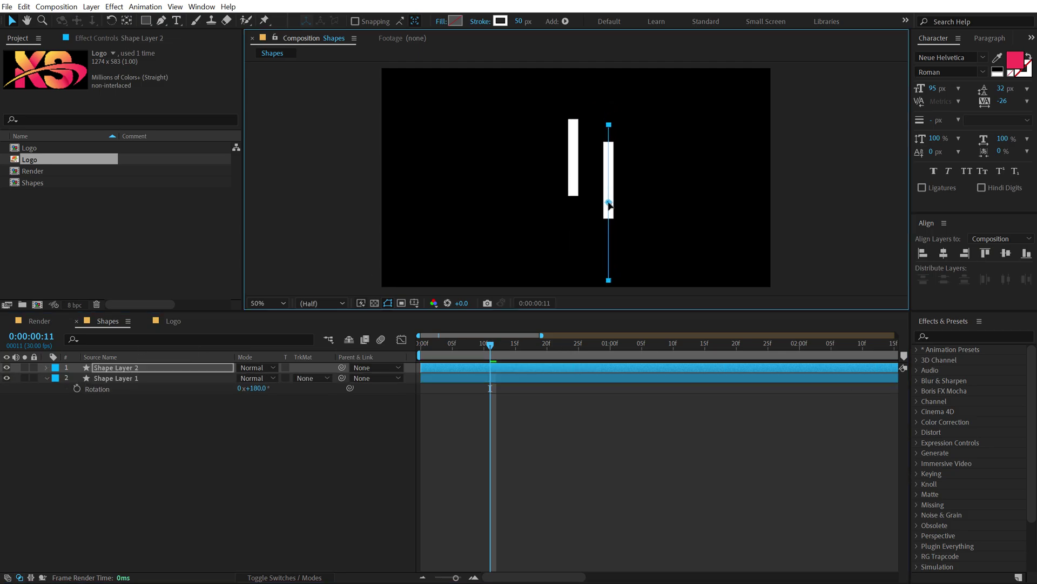
# Step: Widen the right line's stroke to 84 px and place a duplicate of it to the left of the original line
pyautogui.moveTo(520, 23); pyautogui.dragTo(532, 310)
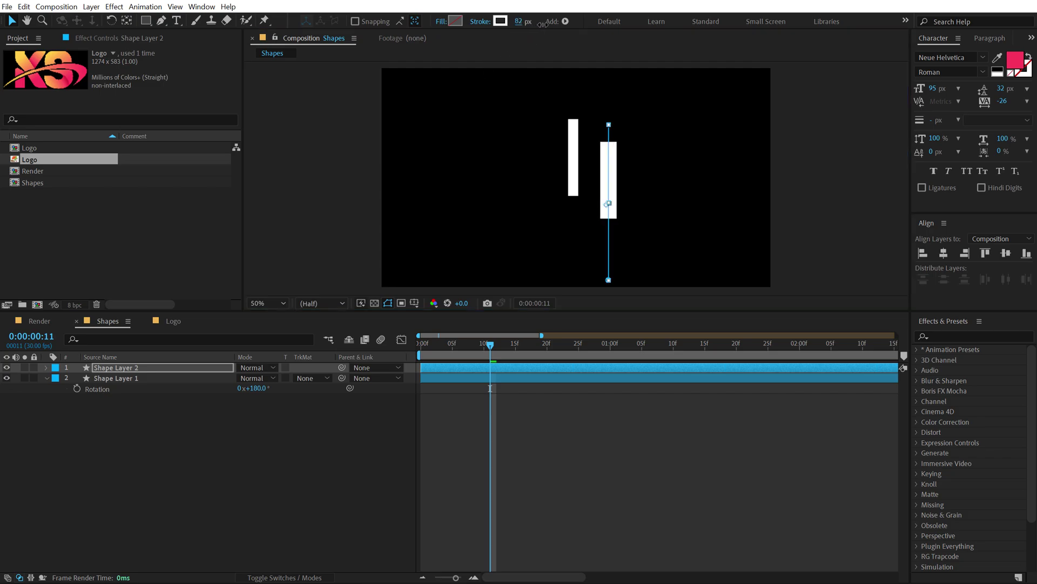
pyautogui.click(239, 456)
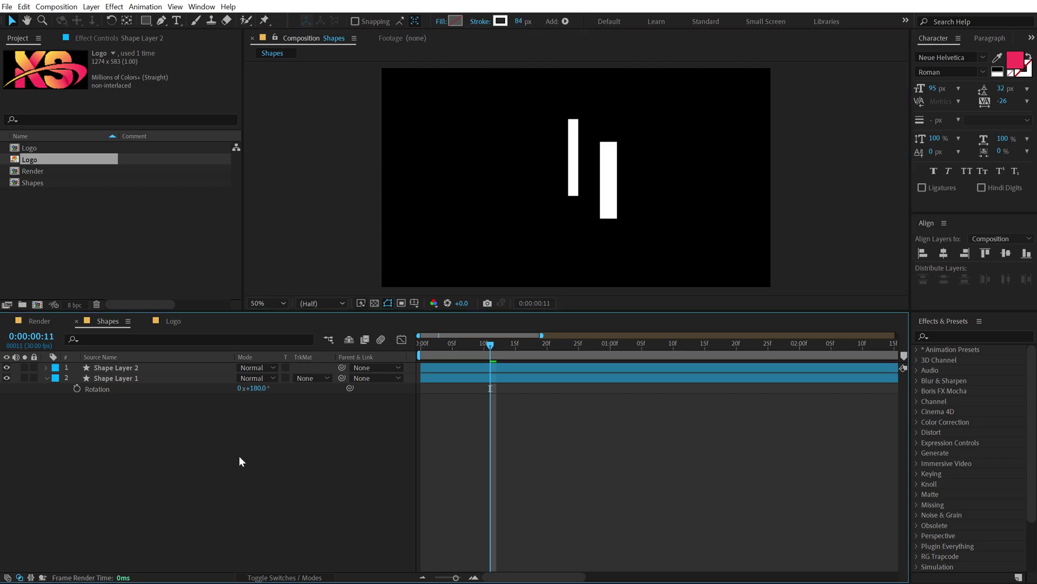
pyautogui.click(142, 369)
pyautogui.hotkey('ctrl', 'd')
pyautogui.moveTo(609, 205); pyautogui.dragTo(531, 192)
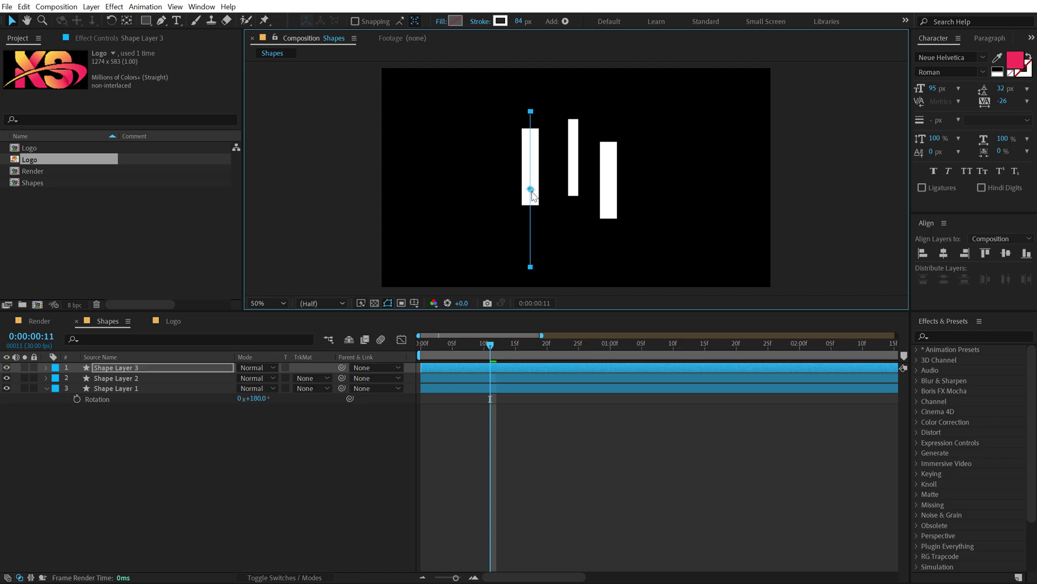
# Step: Lengthen the leftmost wide line by moving its lower path point down and its upper path point up
pyautogui.click(120, 367)
pyautogui.click(47, 388)
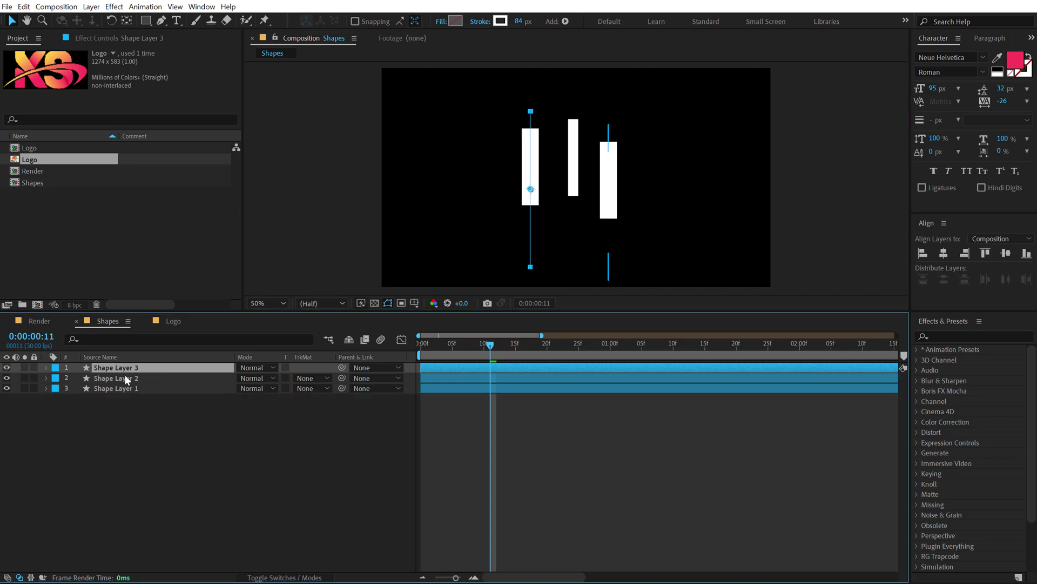
pyautogui.click(46, 368)
pyautogui.click(56, 379)
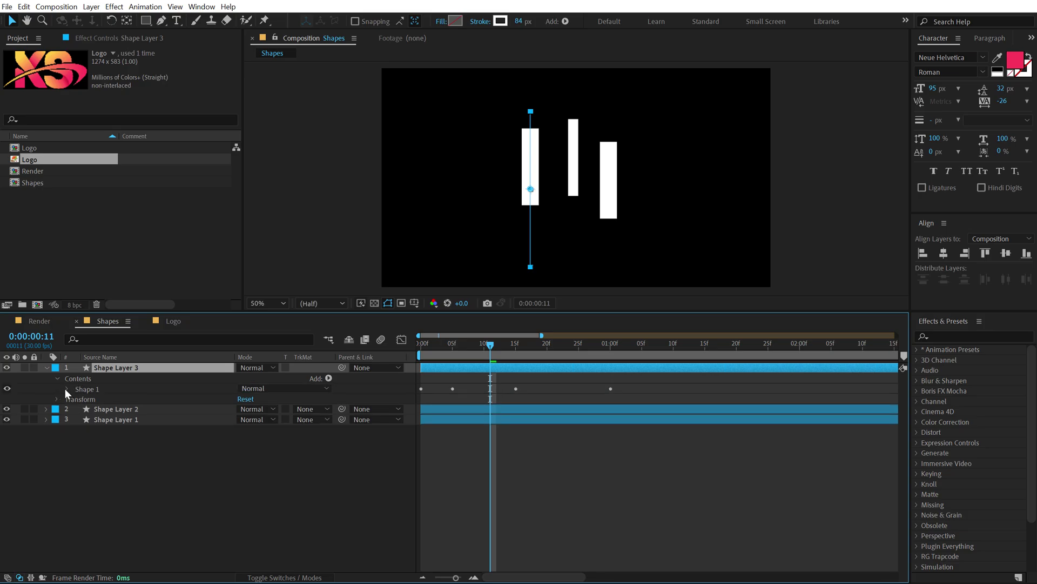
pyautogui.click(66, 388)
pyautogui.click(78, 398)
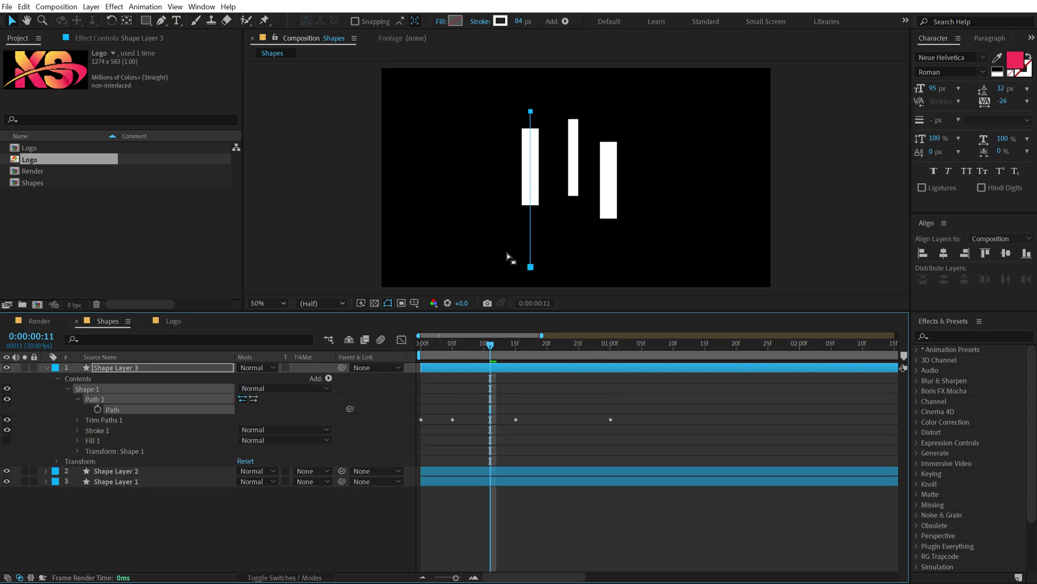
pyautogui.moveTo(531, 267); pyautogui.dragTo(531, 275)
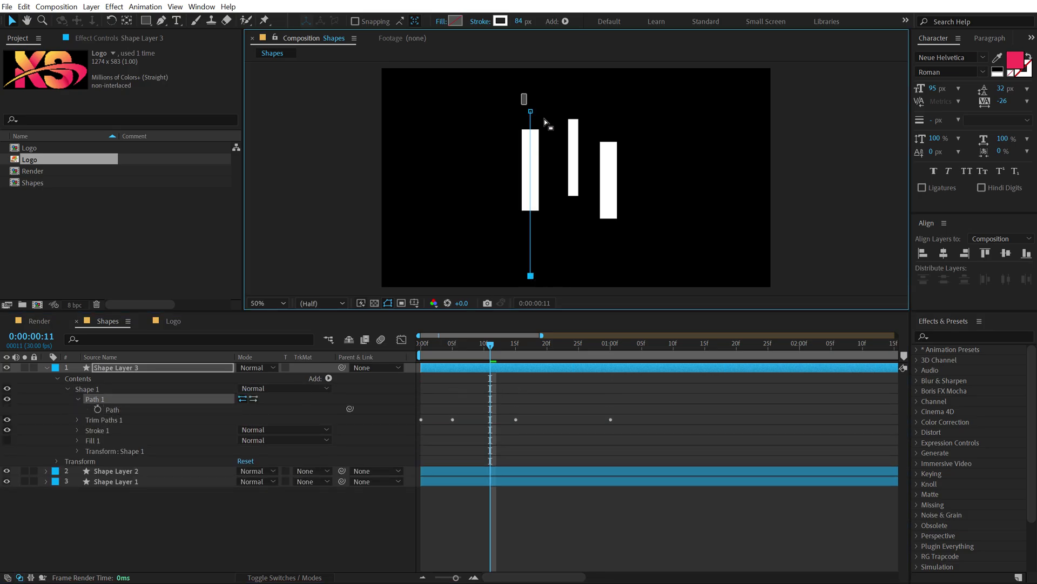
pyautogui.moveTo(530, 112); pyautogui.dragTo(530, 92)
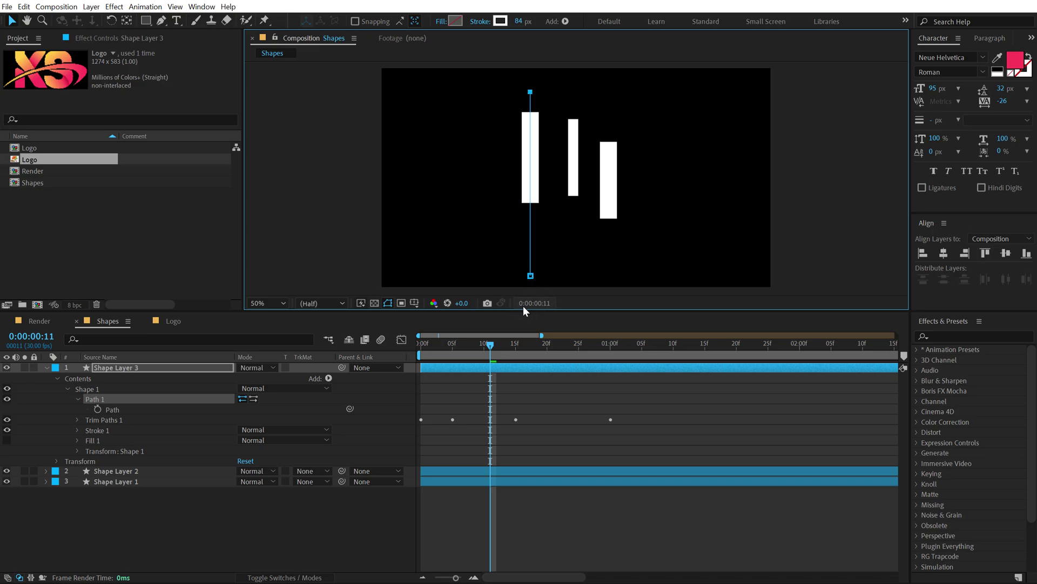
pyautogui.click(46, 368)
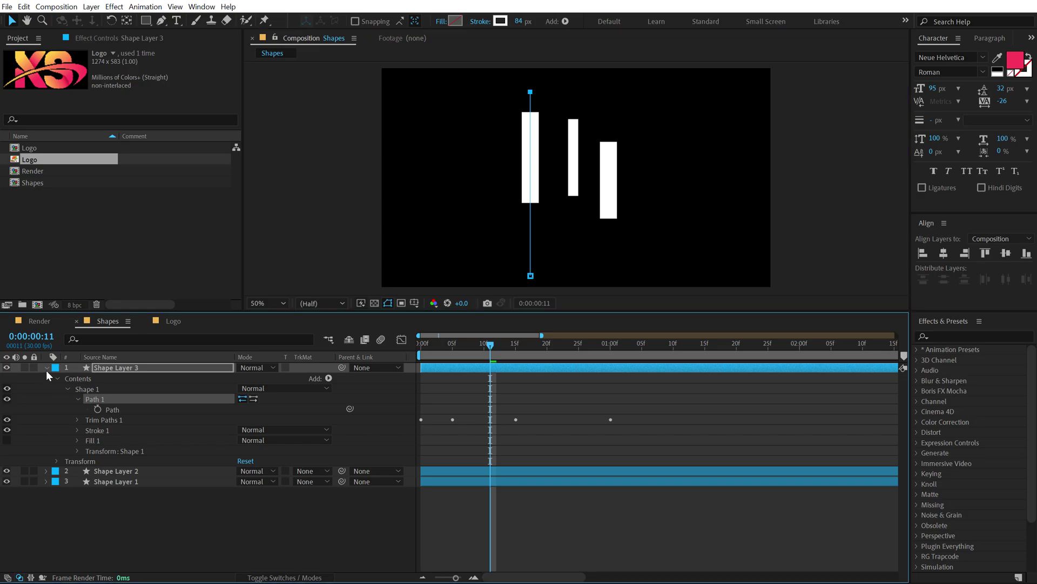
# Step: Duplicate the long wide line, place the copy between it and the original line, and thin its stroke to about 12 px
pyautogui.click(121, 366)
pyautogui.hotkey('ctrl', 'd')
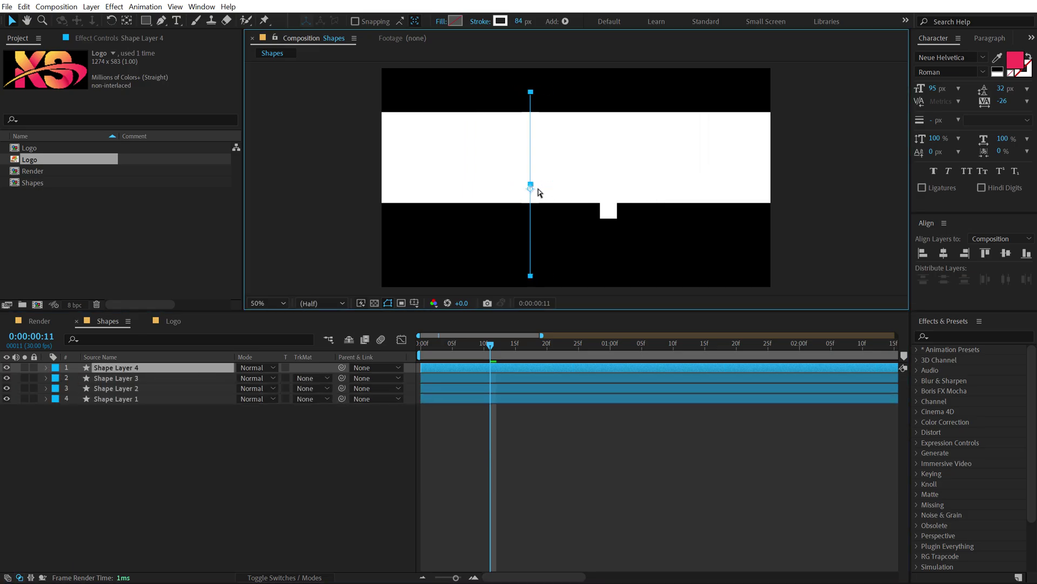
pyautogui.moveTo(535, 194); pyautogui.dragTo(555, 192)
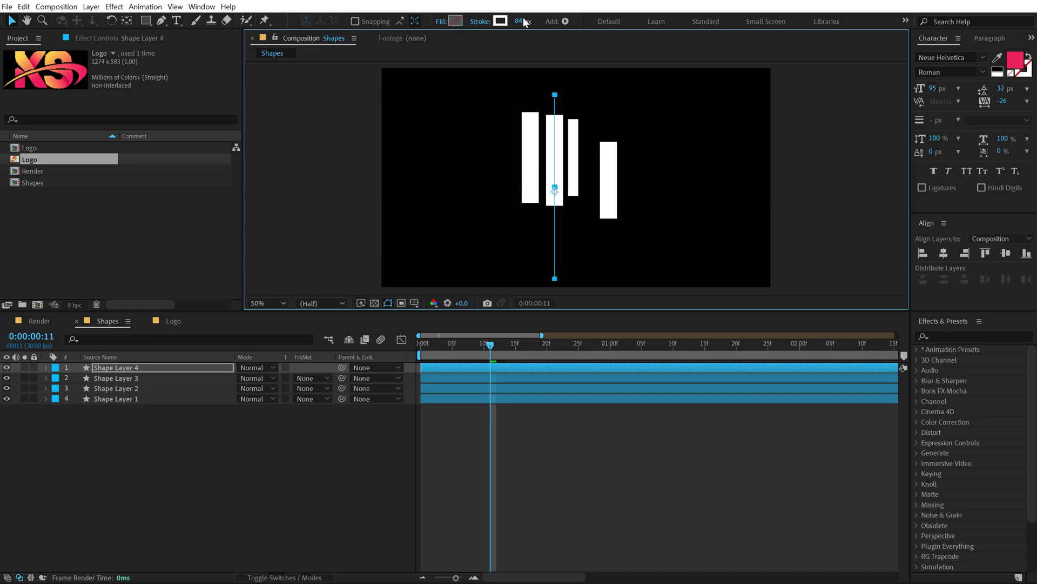
pyautogui.moveTo(519, 23); pyautogui.dragTo(474, 28)
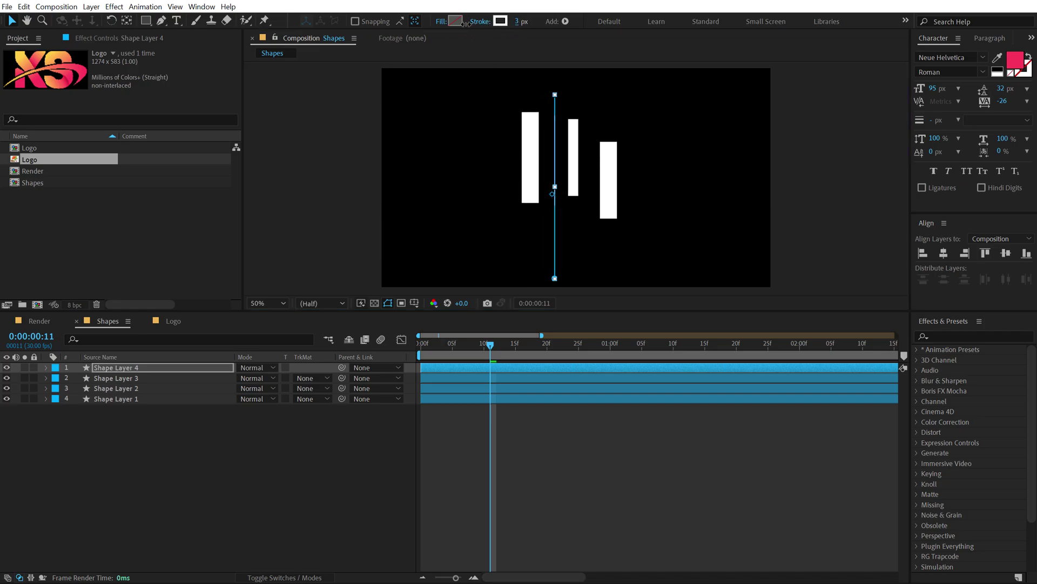
# Step: Duplicate the thin line twice, placing one copy at the far left and the other above the right wide line
pyautogui.moveTo(553, 198); pyautogui.dragTo(516, 188)
pyautogui.hotkey('ctrl', 'd')
pyautogui.hotkey('ctrl', 'd')
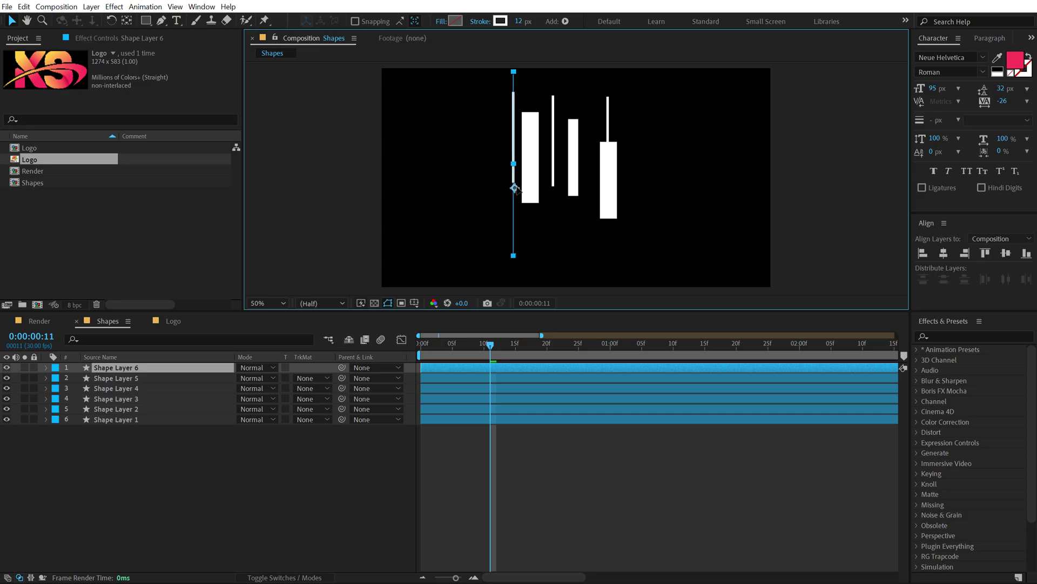
# Step: Stagger the start times of the line layers within the first few frames and check the lines at frame 22
pyautogui.moveTo(428, 405); pyautogui.dragTo(597, 329)
pyautogui.click(447, 375)
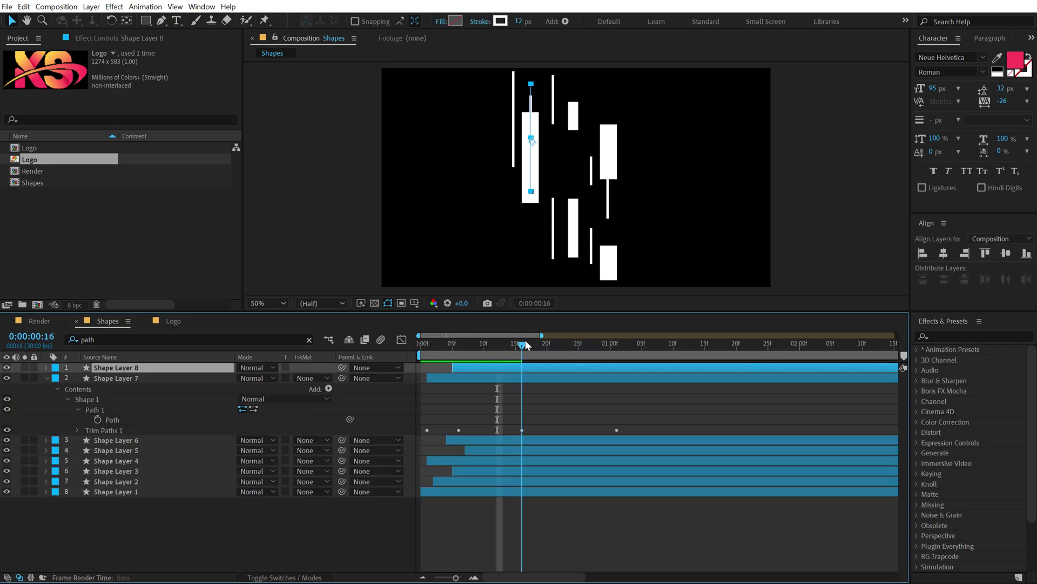
pyautogui.moveTo(525, 344); pyautogui.dragTo(561, 340)
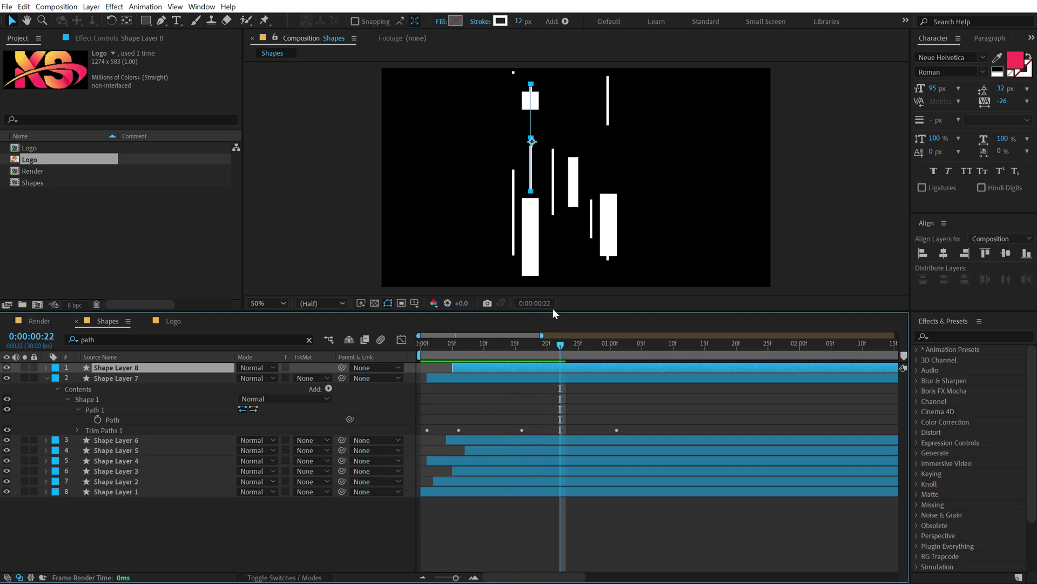
# Step: Move the long wide line of Shape Layer 3 slightly right and up, and scrub through the line animation to check it
pyautogui.click(528, 252)
pyautogui.click(531, 255)
pyautogui.moveTo(531, 255); pyautogui.dragTo(543, 247)
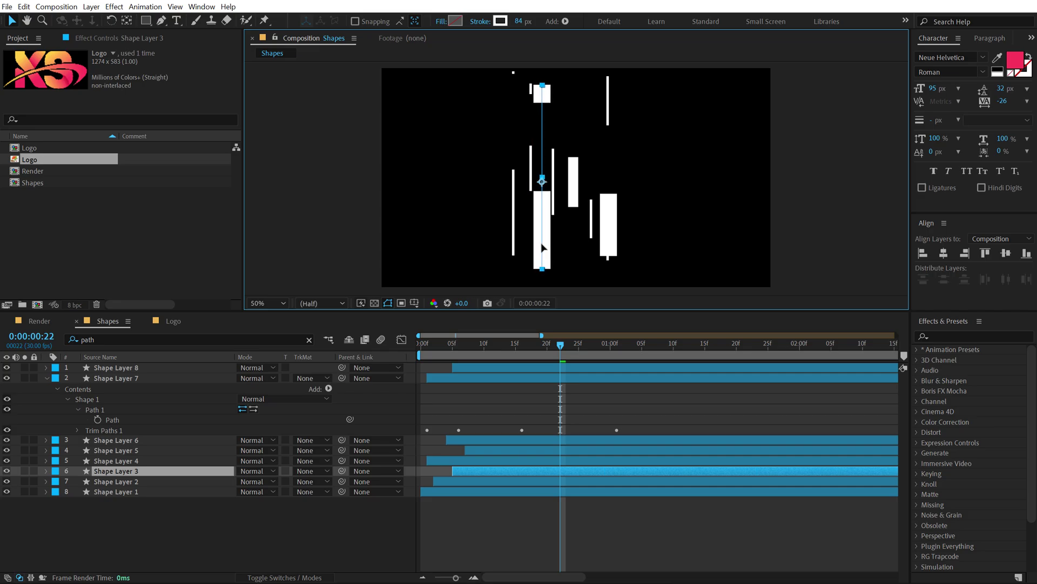
pyautogui.click(445, 406)
pyautogui.moveTo(560, 345); pyautogui.dragTo(642, 270)
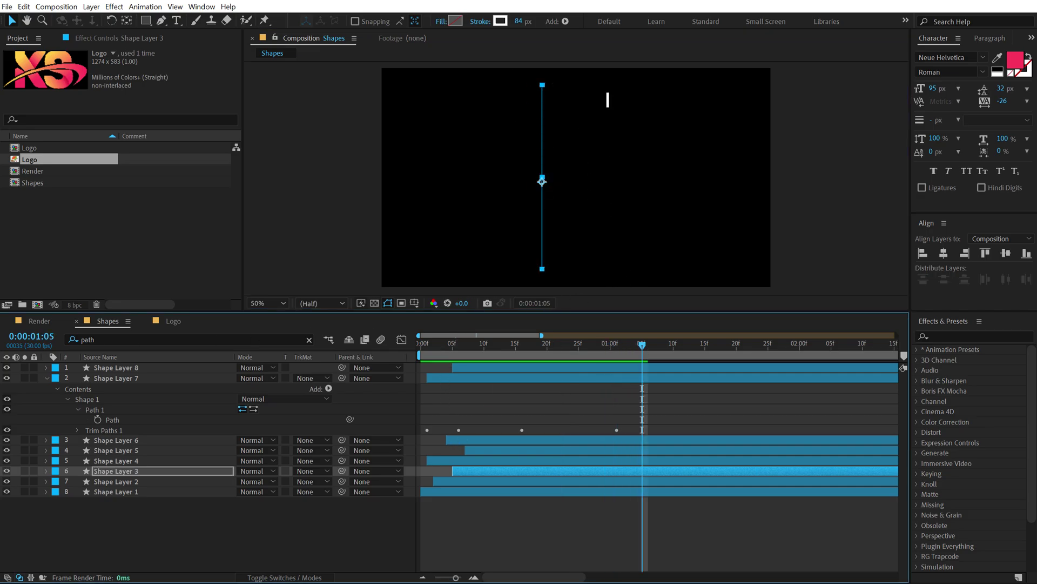
pyautogui.click(47, 377)
pyautogui.click(86, 475)
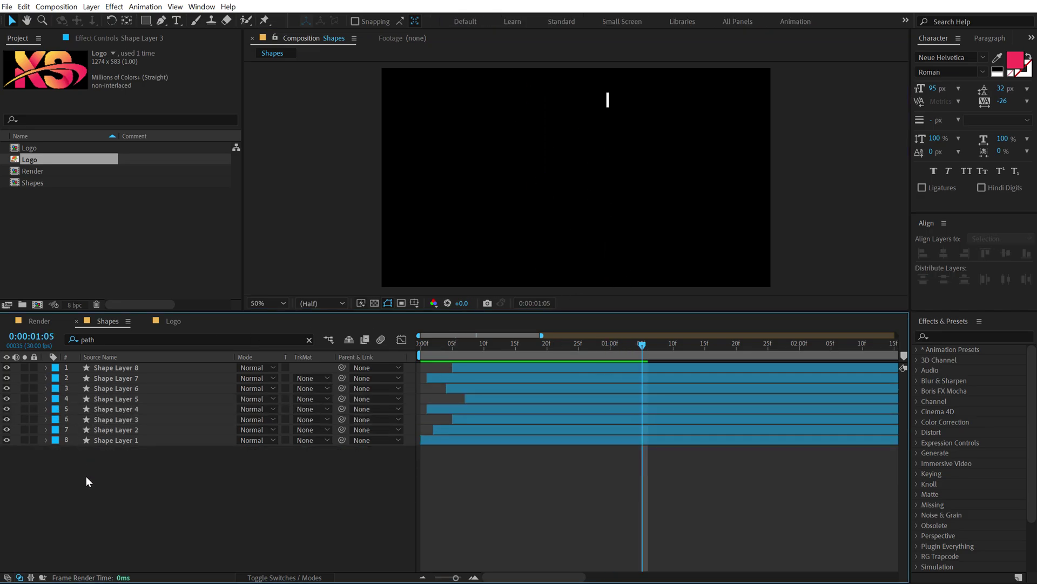
# Step: Create a composition named Elements, add the Shapes composition to it, and go to frame 23
pyautogui.click(61, 263)
pyautogui.click(38, 305)
pyautogui.write('Elements')
pyautogui.press('Return')
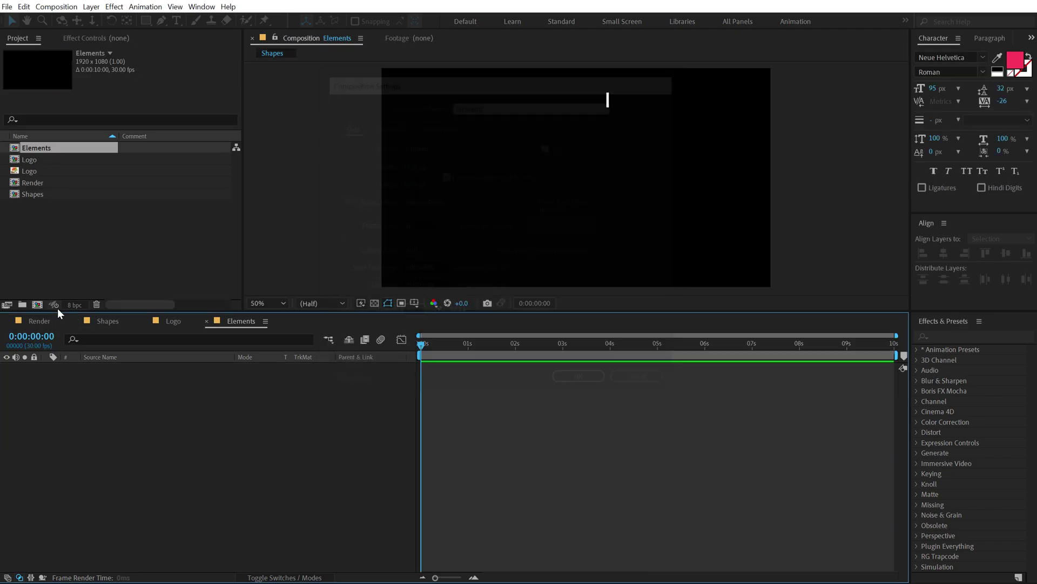
pyautogui.moveTo(43, 192); pyautogui.dragTo(290, 417)
pyautogui.moveTo(476, 346); pyautogui.dragTo(458, 346)
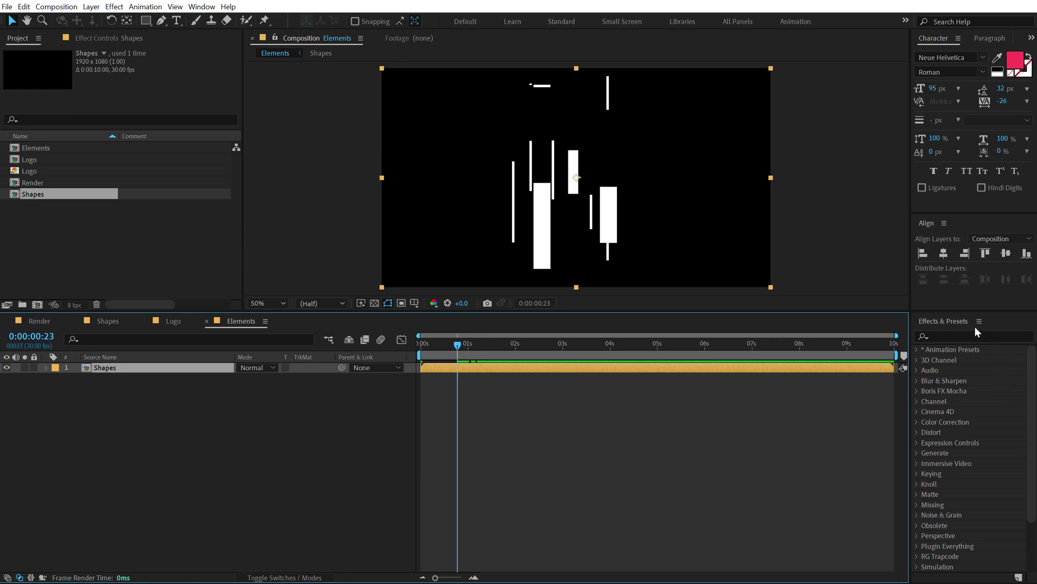
# Step: Apply the Transform effect to the Shapes layer
pyautogui.click(956, 337)
pyautogui.write('tran')
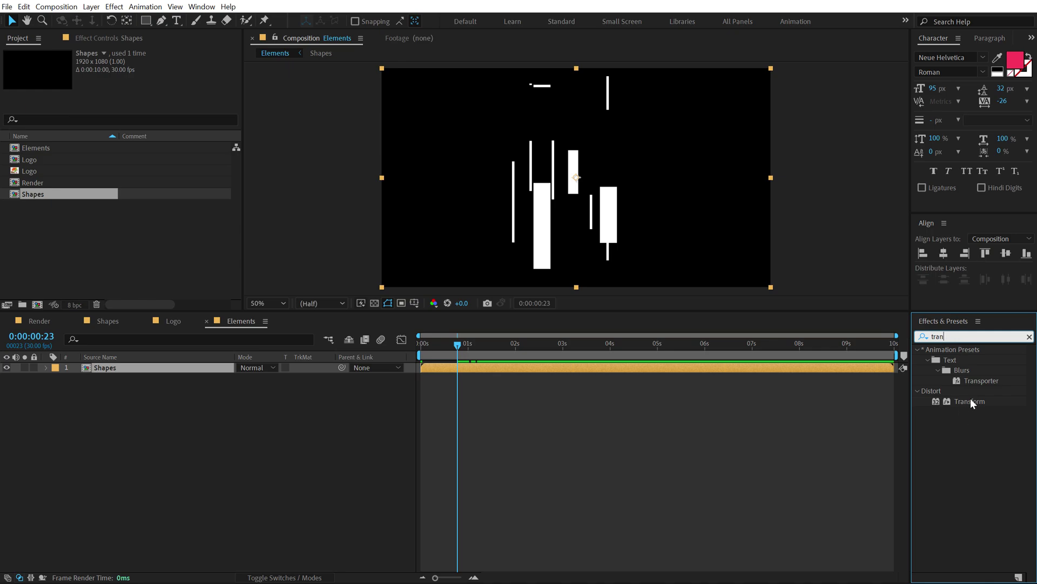
pyautogui.doubleClick(970, 400)
# Step: Apply Polar Coordinates to the Shapes layer with Rect to Polar conversion and 100% interpolation
pyautogui.click(964, 337)
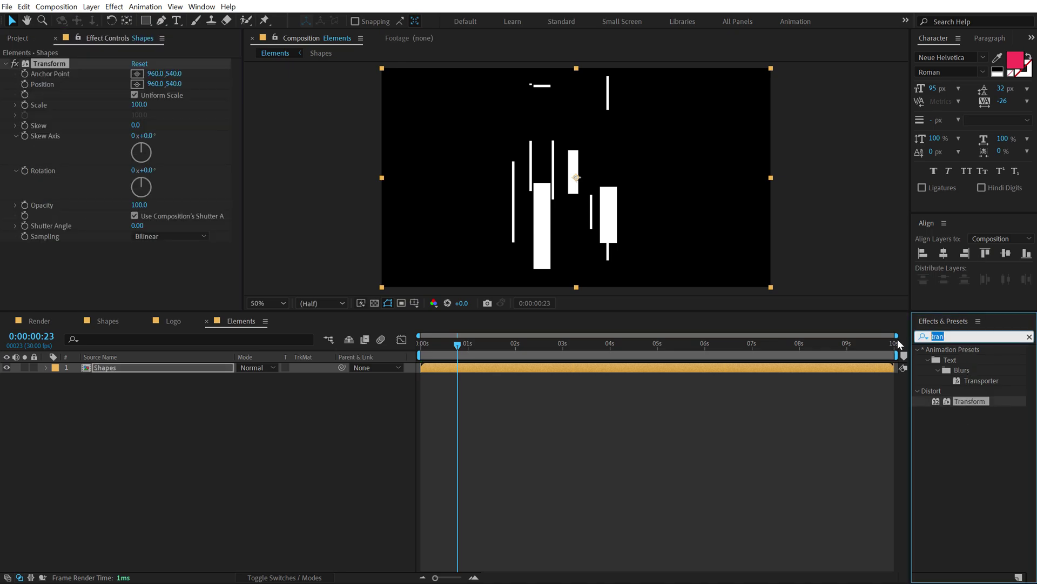
pyautogui.write('pola')
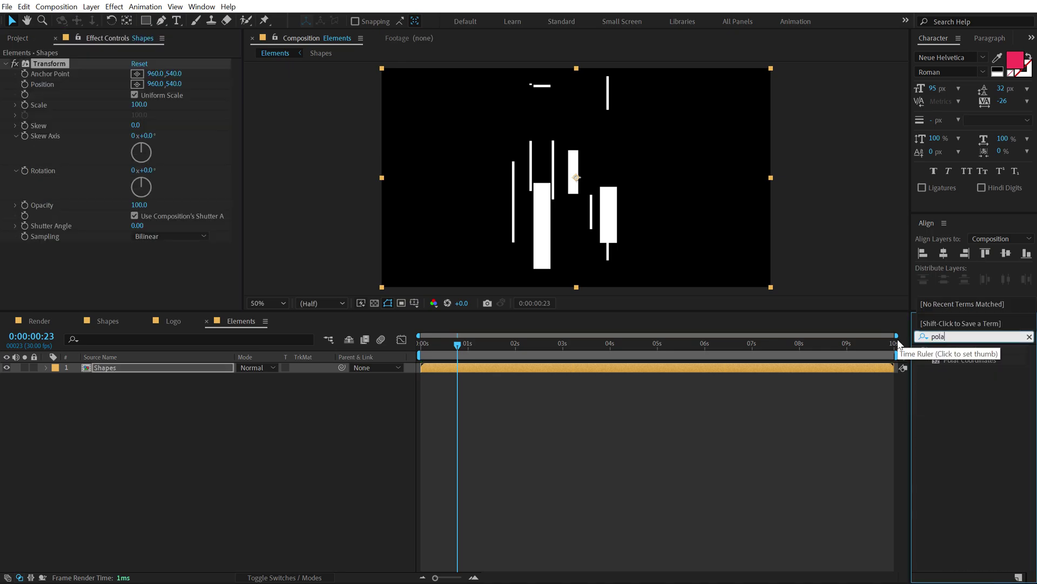
pyautogui.doubleClick(951, 360)
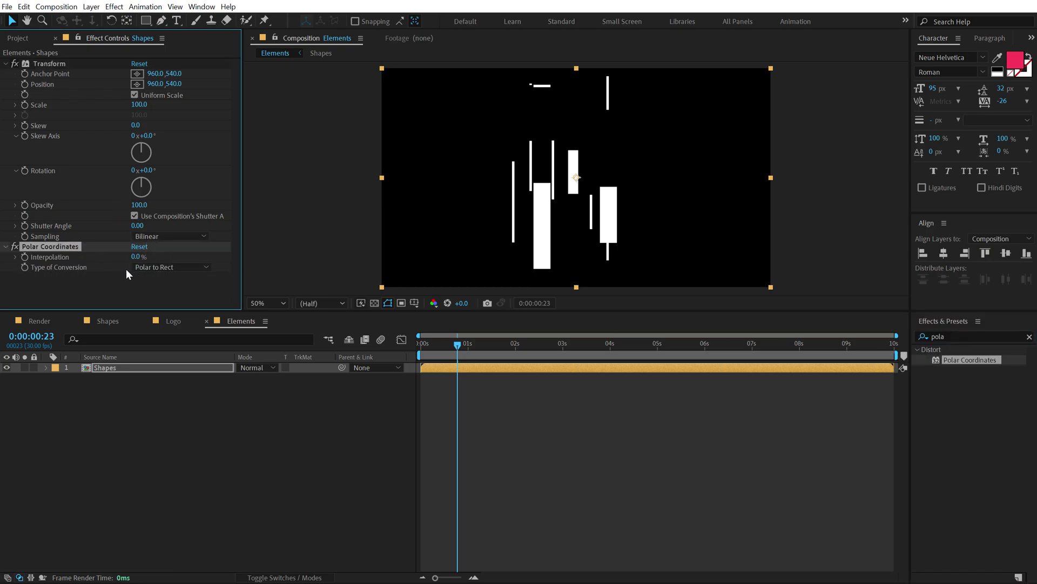
pyautogui.click(162, 268)
pyautogui.click(169, 280)
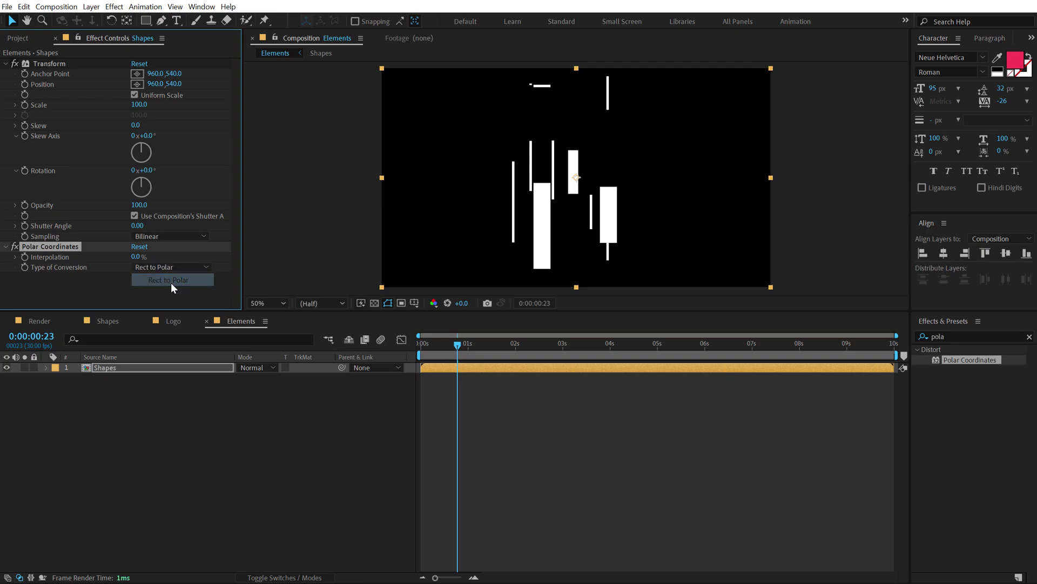
pyautogui.moveTo(139, 256); pyautogui.dragTo(204, 255)
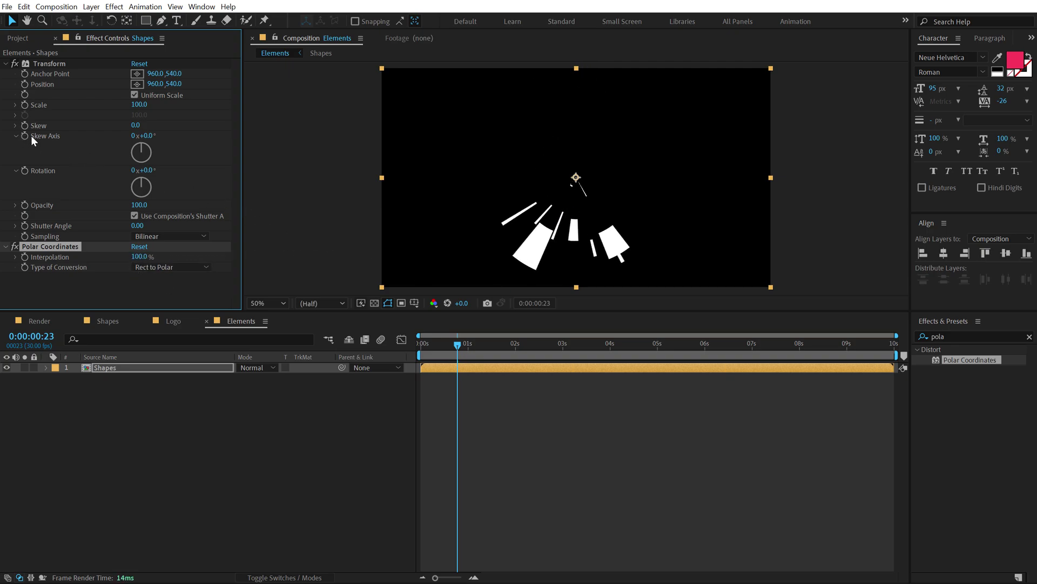
# Step: Set the Transform effect's rotation to 90° on the Shapes layer
pyautogui.click(148, 170)
pyautogui.write('90')
pyautogui.press('Return')
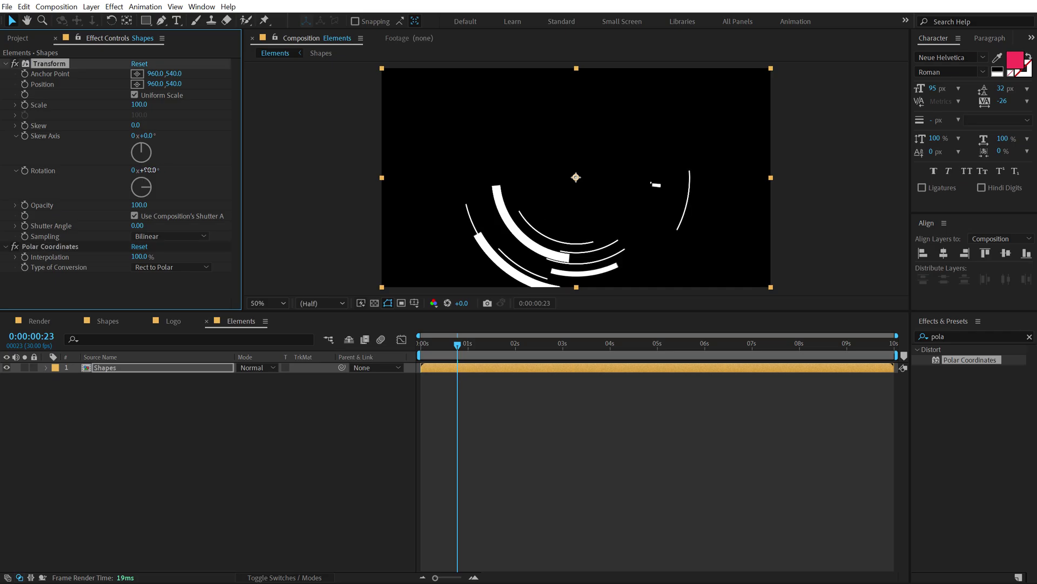
# Step: Keyframe the Shapes layer's own rotation at -200° on frame 0
pyautogui.moveTo(458, 344); pyautogui.dragTo(271, 354)
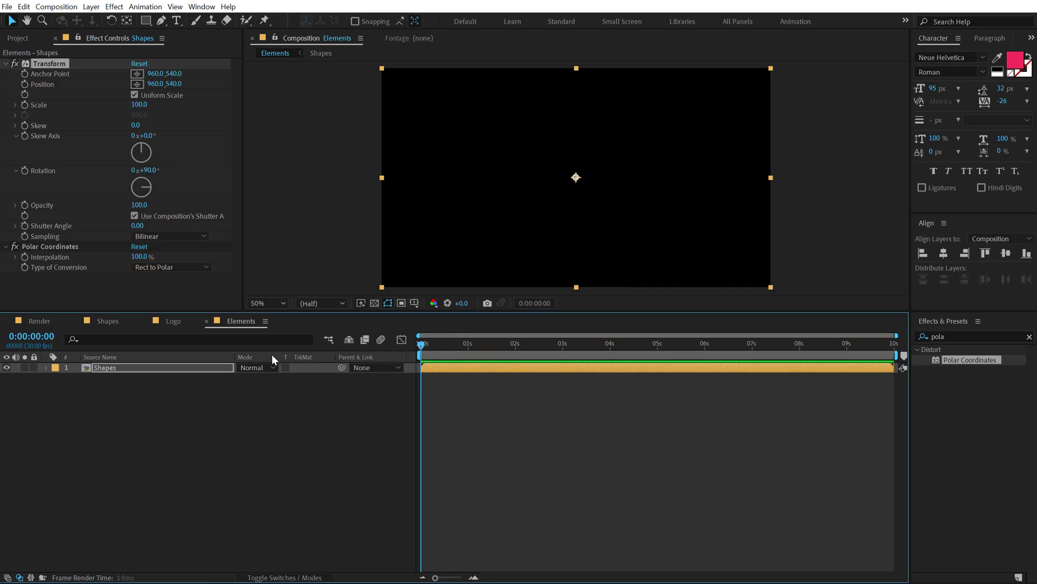
pyautogui.click(105, 368)
pyautogui.press('r')
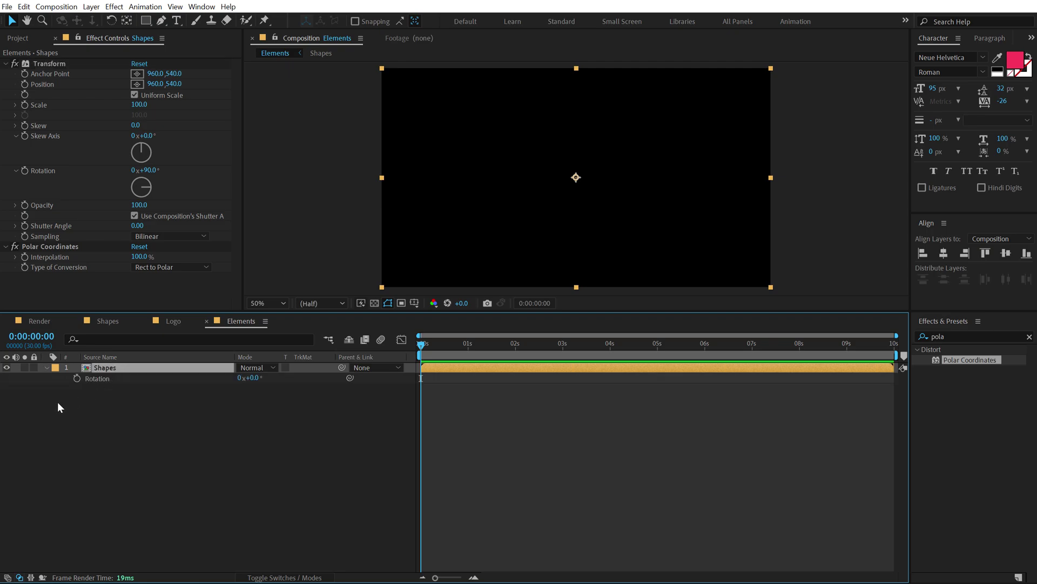
pyautogui.click(76, 378)
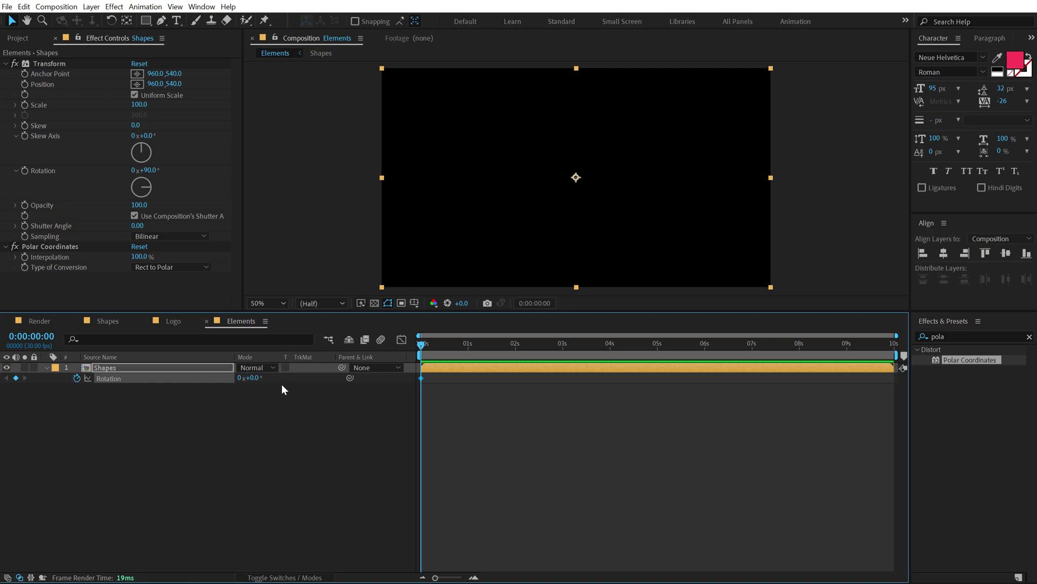
pyautogui.click(254, 377)
pyautogui.write('-200')
pyautogui.press('Return')
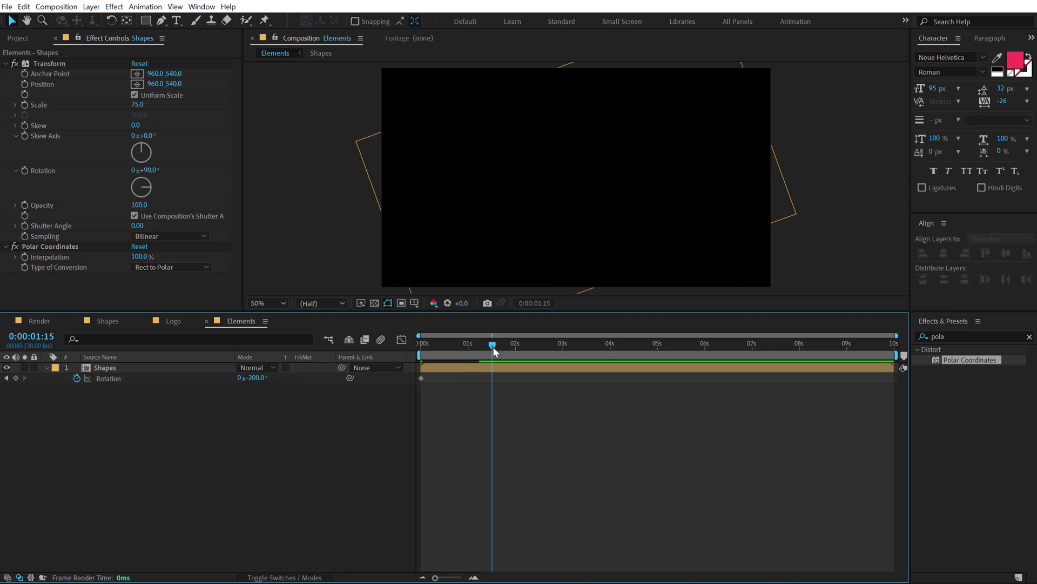
# Step: Keyframe the Shapes layer's rotation at 250° at 1 second 15 frames and preview the spinning arcs
pyautogui.click(256, 377)
pyautogui.write('250')
pyautogui.press('Return')
pyautogui.press('Home')
pyautogui.press('space')
pyautogui.moveTo(432, 345); pyautogui.dragTo(458, 344)
# Step: Apply Easy Ease to both rotation keyframes and duplicate the Shapes layer
pyautogui.moveTo(514, 395); pyautogui.dragTo(404, 367)
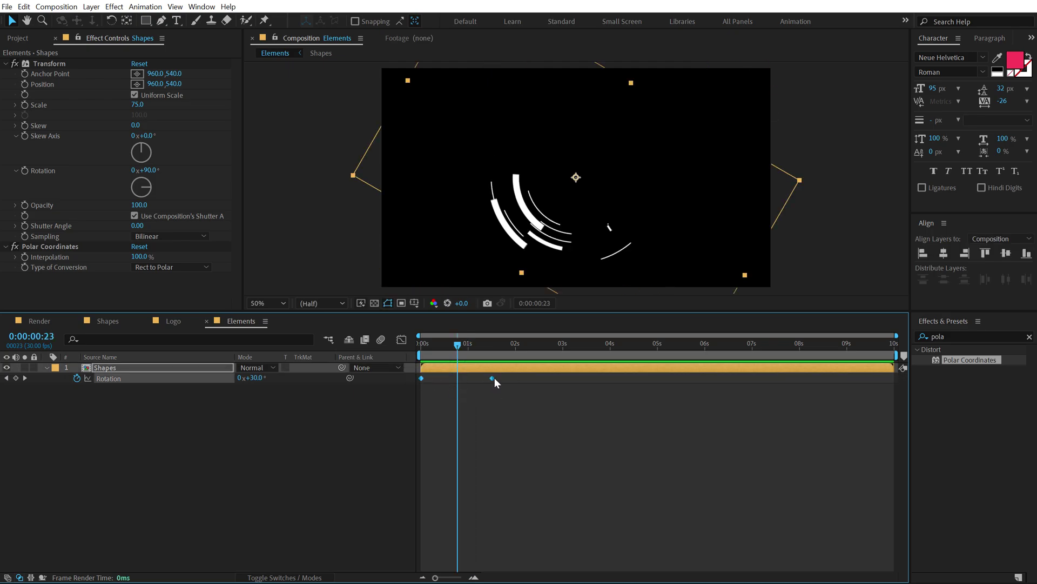
pyautogui.rightClick(494, 378)
pyautogui.moveTo(579, 517)
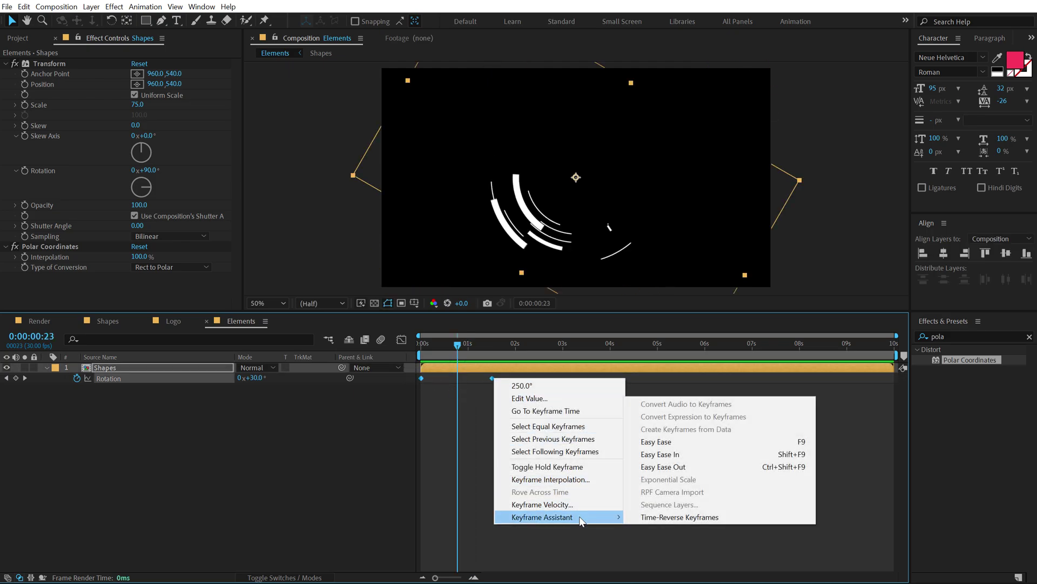
pyautogui.click(656, 441)
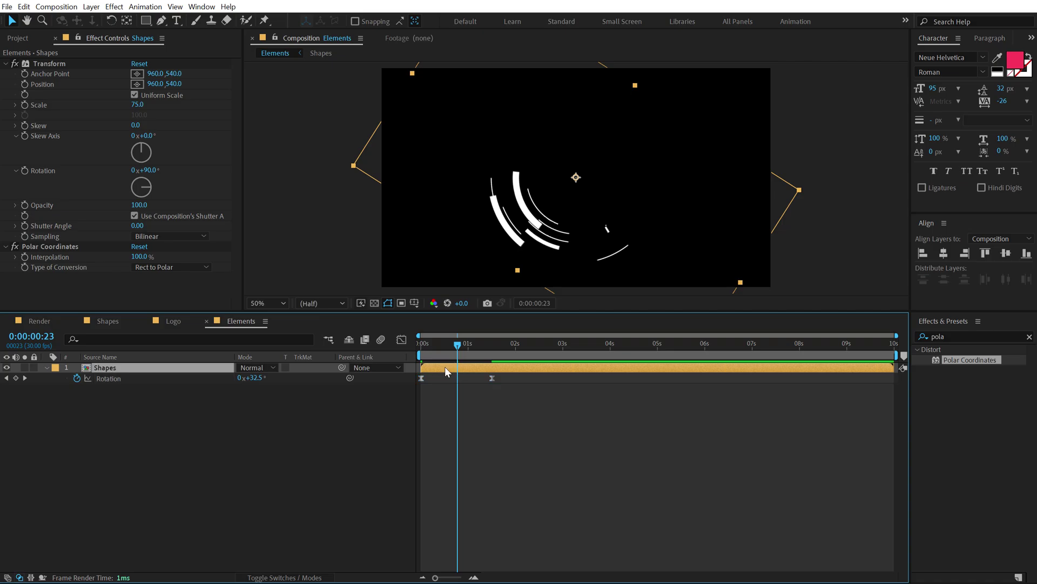
pyautogui.hotkey('ctrl', 'd')
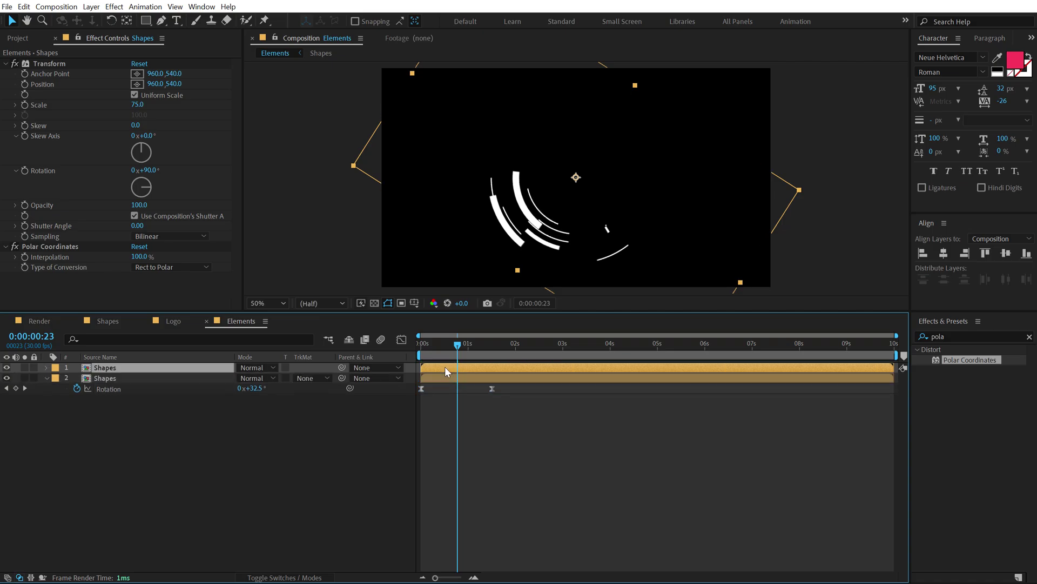
# Step: Shift the Shapes copy slightly later, duplicate it again with a further delay, and scale the newest copy to 52%
pyautogui.moveTo(445, 367); pyautogui.dragTo(477, 362)
pyautogui.hotkey('ctrl', 'd')
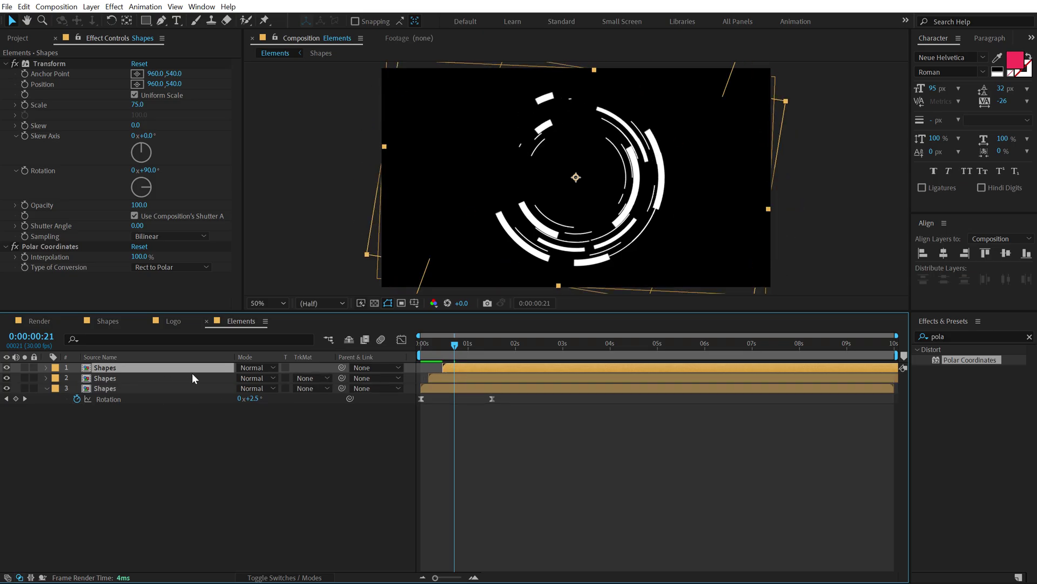
pyautogui.press('s')
pyautogui.moveTo(273, 380); pyautogui.dragTo(254, 378)
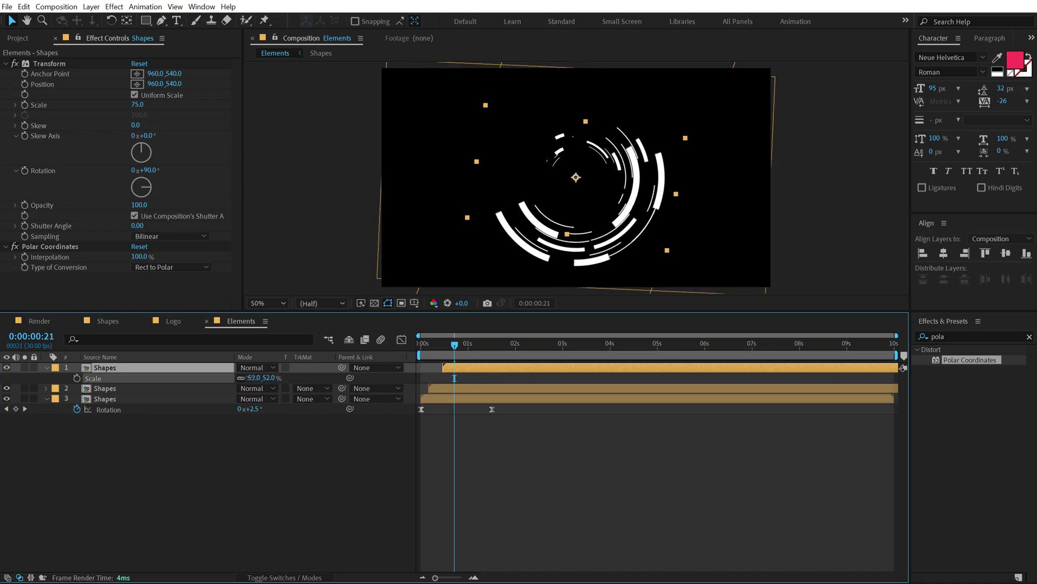
# Step: Duplicate the 52% Shapes layer, start the copy slightly later, and set its scale to 79%
pyautogui.hotkey('ctrl', 'd')
pyautogui.moveTo(459, 367); pyautogui.dragTo(470, 348)
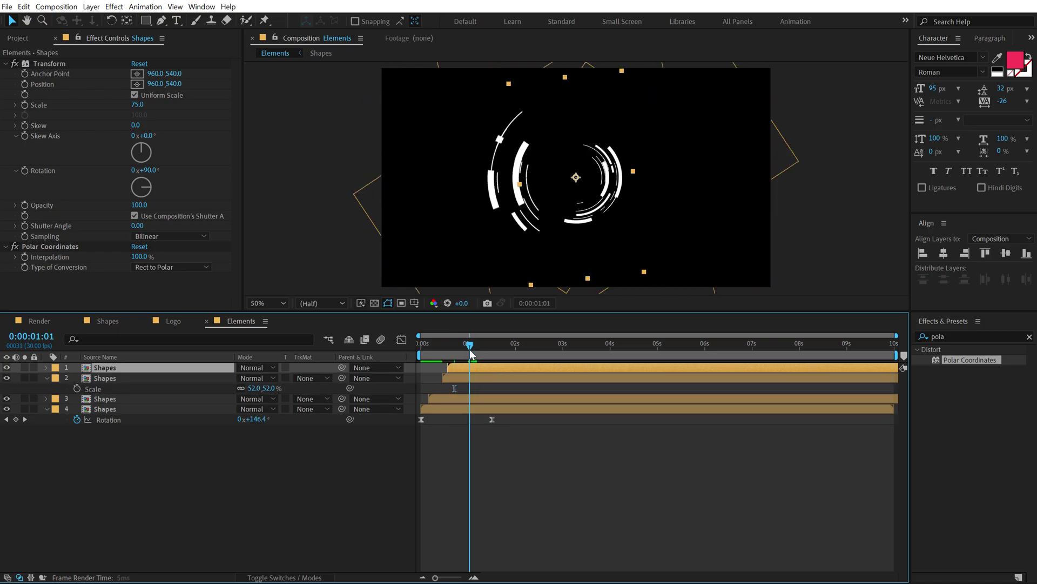
pyautogui.press('s')
pyautogui.moveTo(262, 377); pyautogui.dragTo(286, 376)
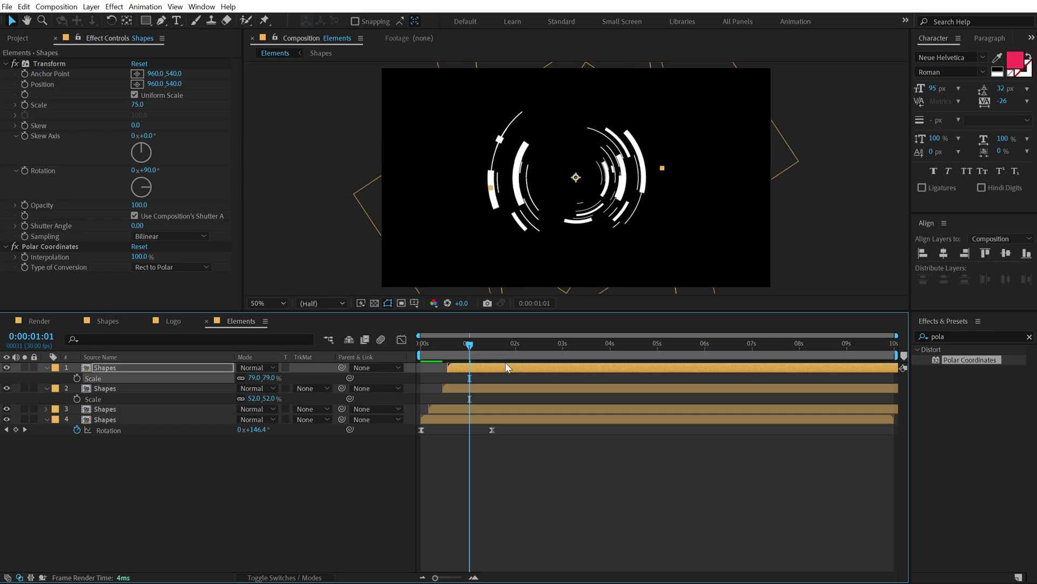
# Step: Duplicate the 79% Shapes layer, scale the copy to 33%, and offset its start to about half a second
pyautogui.click(471, 367)
pyautogui.hotkey('ctrl', 'd')
pyautogui.moveTo(470, 364)
pyautogui.mouseDown()
pyautogui.moveTo(487, 365)
pyautogui.moveTo(477, 365)
pyautogui.mouseUp()
pyautogui.press('s')
pyautogui.moveTo(255, 378); pyautogui.dragTo(227, 378)
pyautogui.moveTo(485, 368); pyautogui.dragTo(471, 346)
pyautogui.click(452, 368)
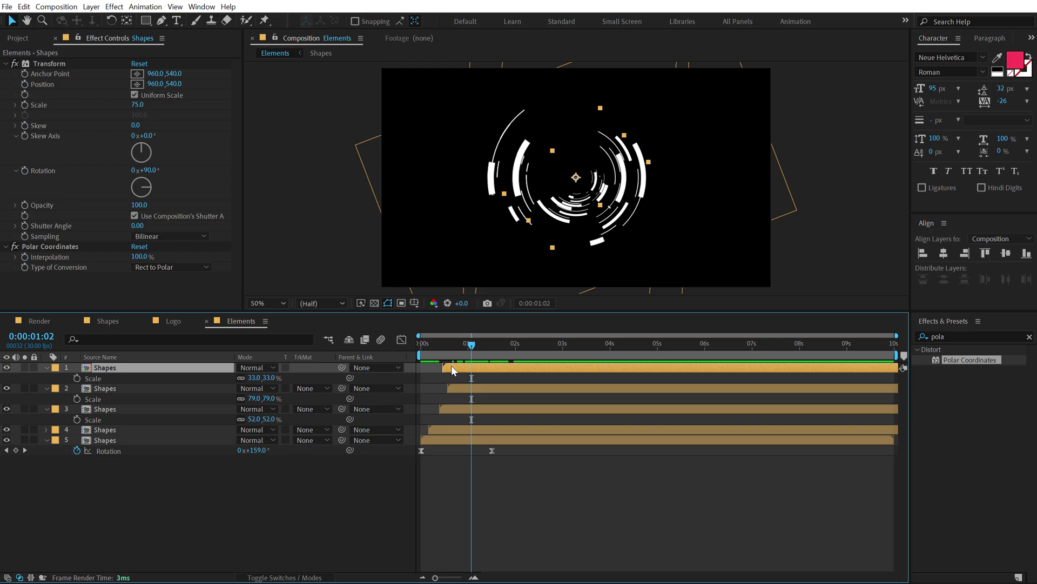
# Step: Duplicate the 33% Shapes layer and open the copy's scale value for editing
pyautogui.hotkey('ctrl', 'd')
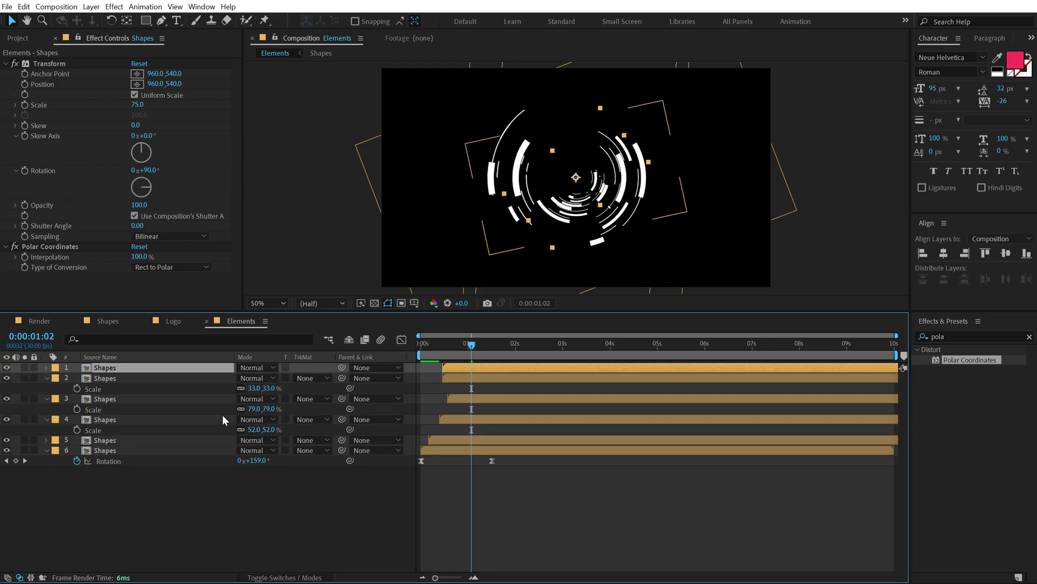
pyautogui.press('s')
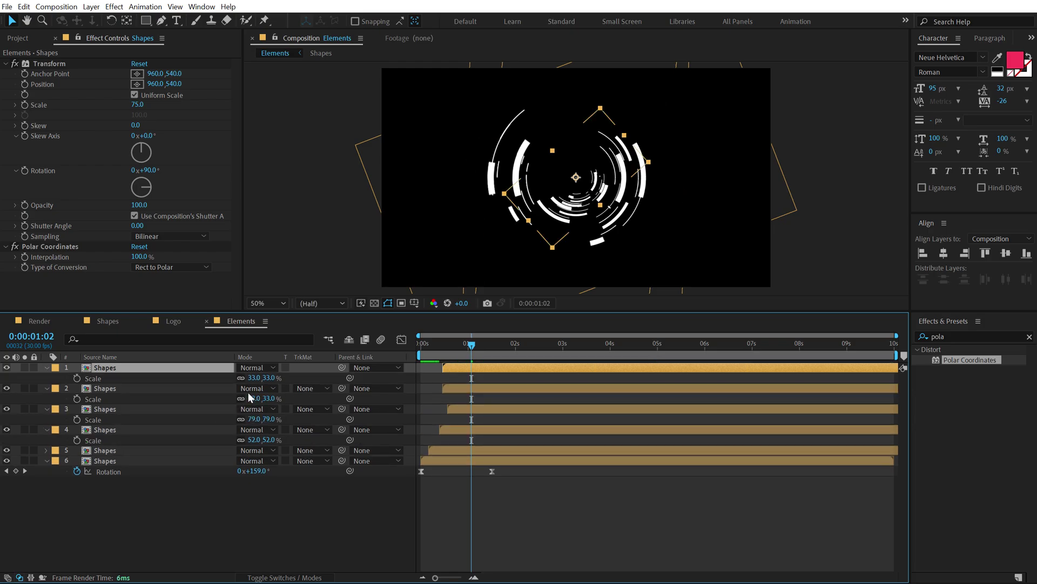
pyautogui.click(253, 377)
pyautogui.click(254, 378)
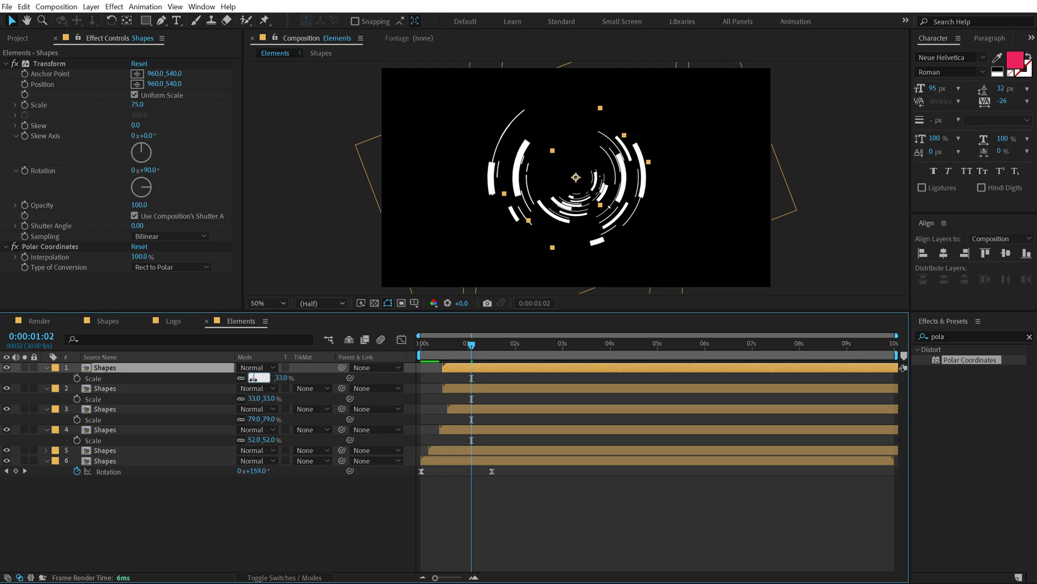
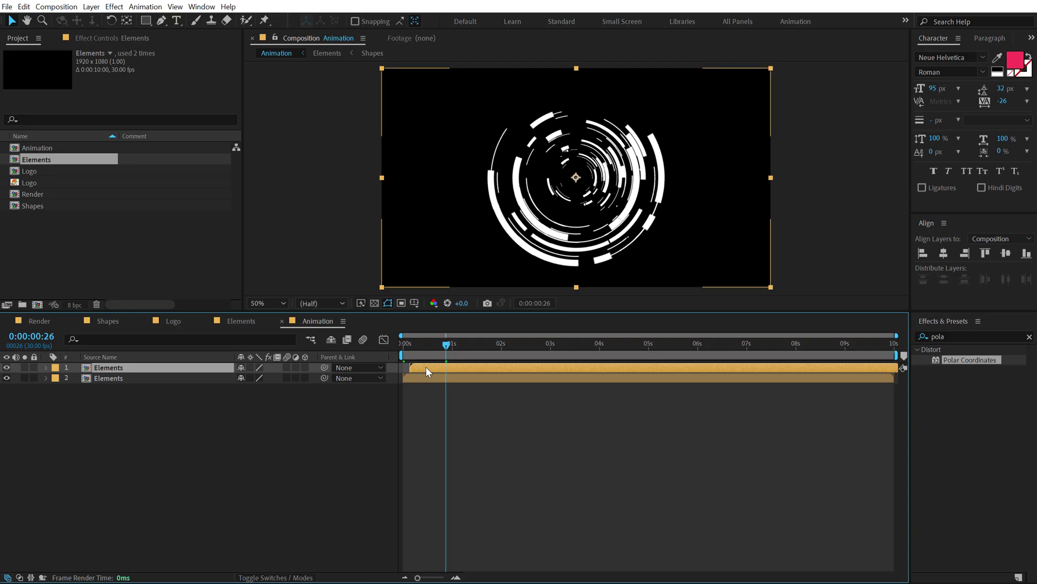
# Step: Duplicate the top Elements layer, shift the copy slightly later, and use it as the alpha matte of the Elements layer directly below
pyautogui.hotkey('ctrl', 'd')
pyautogui.moveTo(426, 366); pyautogui.dragTo(431, 365)
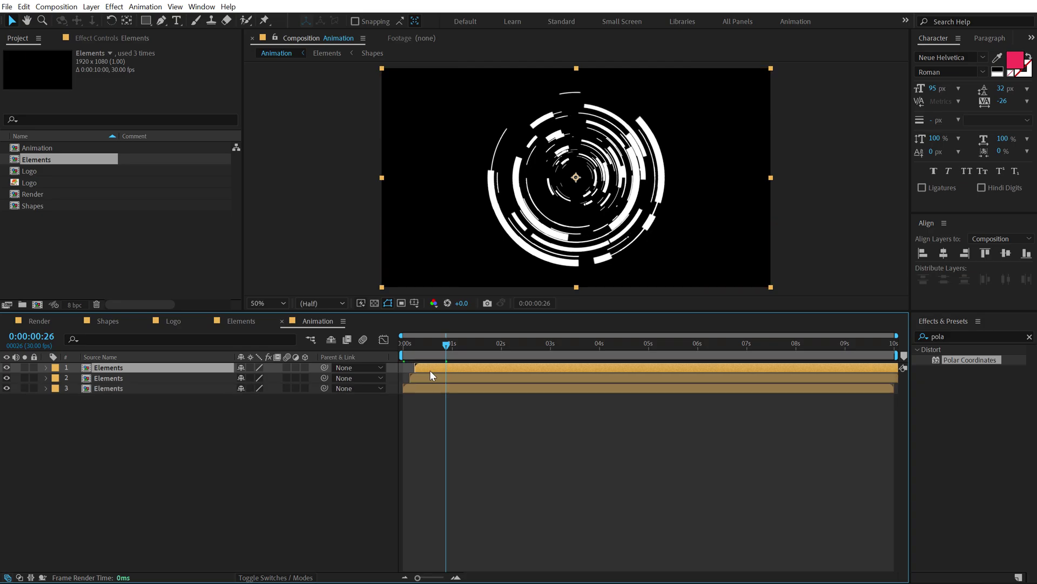
pyautogui.click(113, 378)
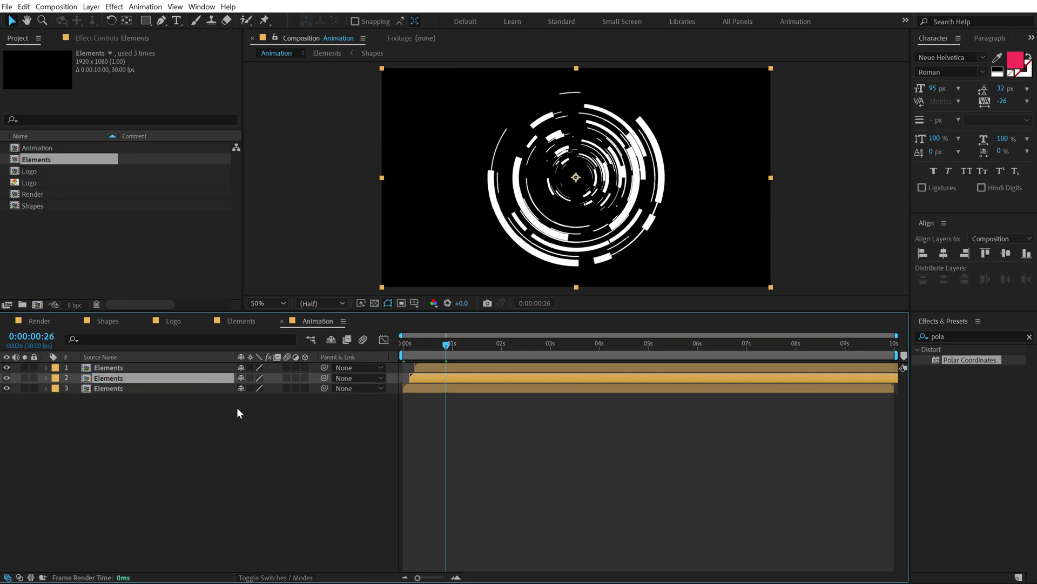
pyautogui.press('F4')
pyautogui.click(315, 379)
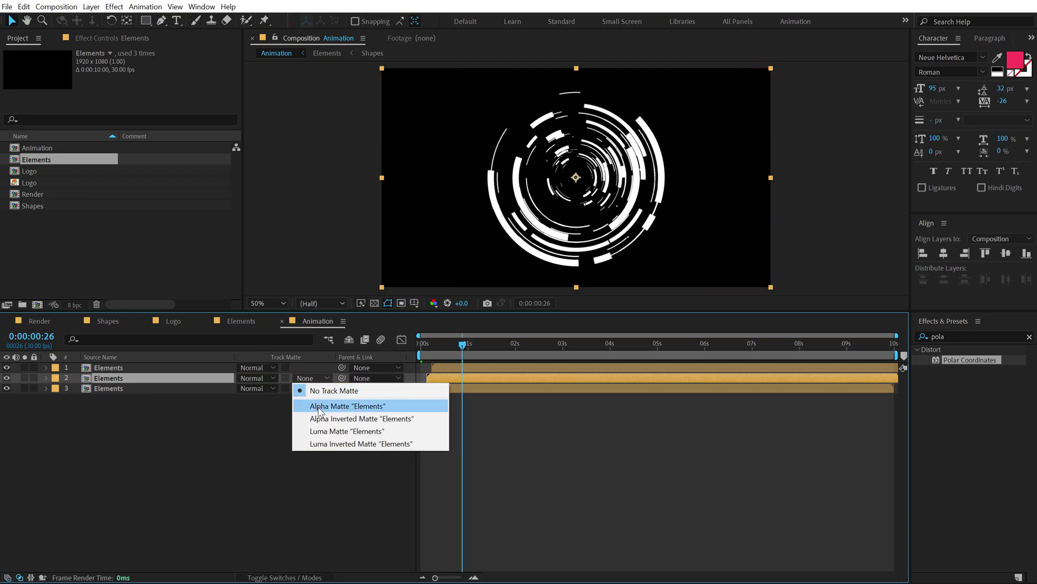
pyautogui.click(318, 405)
# Step: Set the matted Elements layer's scale to 98% and scrub through the result
pyautogui.moveTo(433, 349); pyautogui.dragTo(454, 345)
pyautogui.press('s')
pyautogui.moveTo(262, 389); pyautogui.dragTo(265, 388)
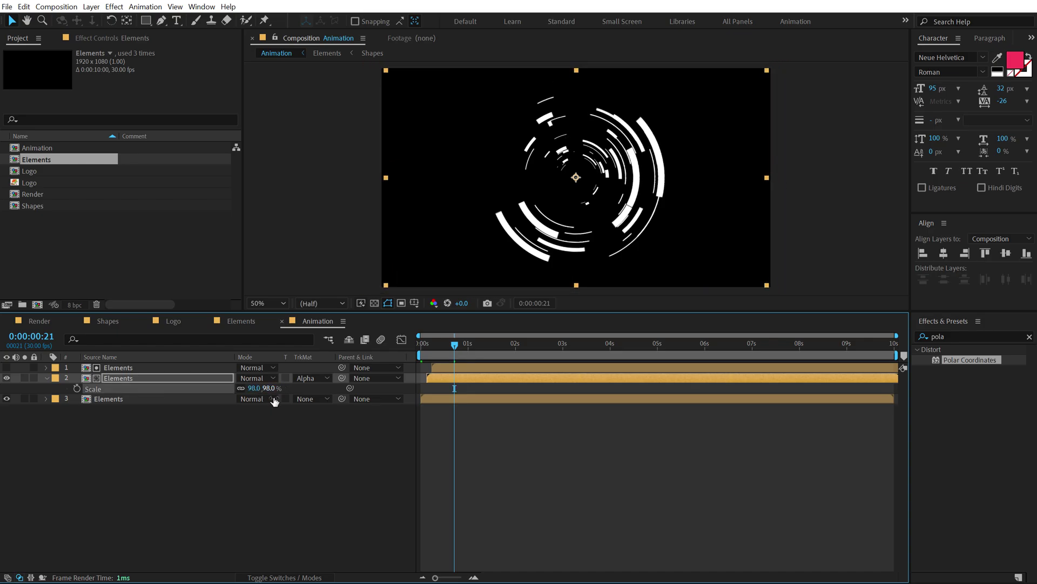
pyautogui.moveTo(451, 345)
pyautogui.mouseDown()
pyautogui.moveTo(440, 346)
pyautogui.moveTo(494, 344)
pyautogui.moveTo(460, 346)
pyautogui.mouseUp()
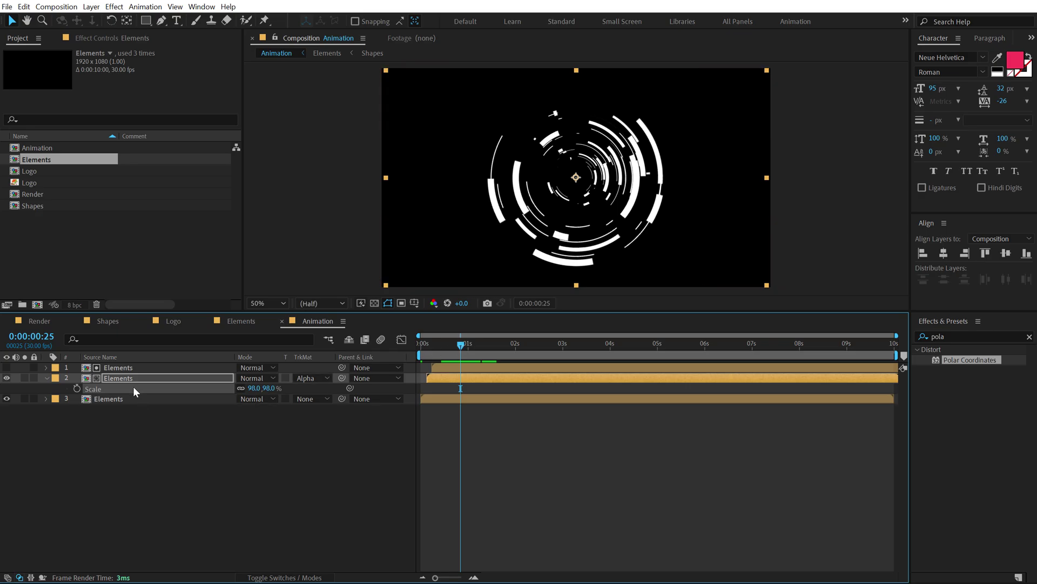
# Step: Duplicate the matte Elements layer and enlarge the visible copy to 112%
pyautogui.click(125, 368)
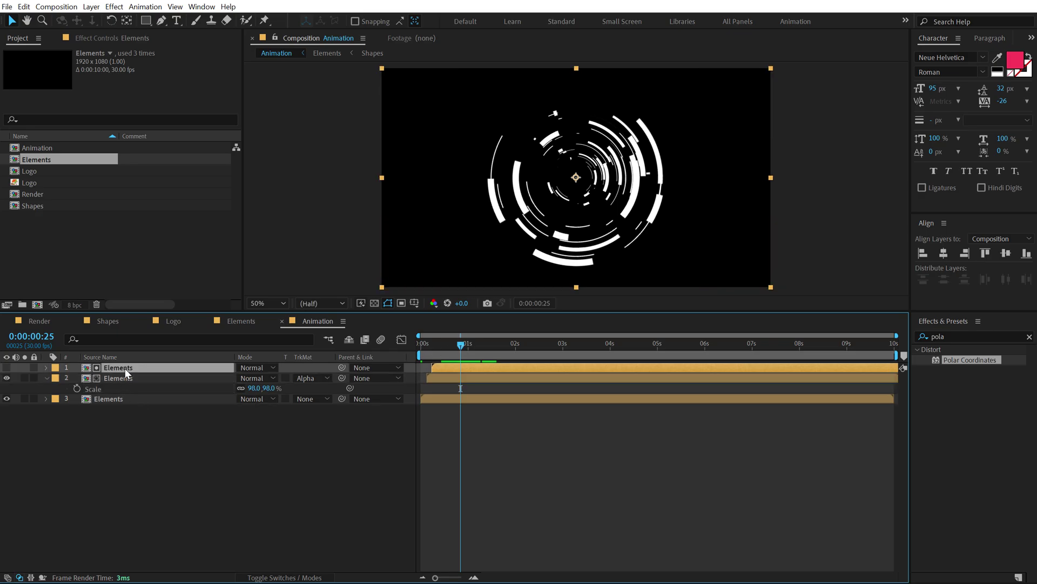
pyautogui.hotkey('ctrl', 'd')
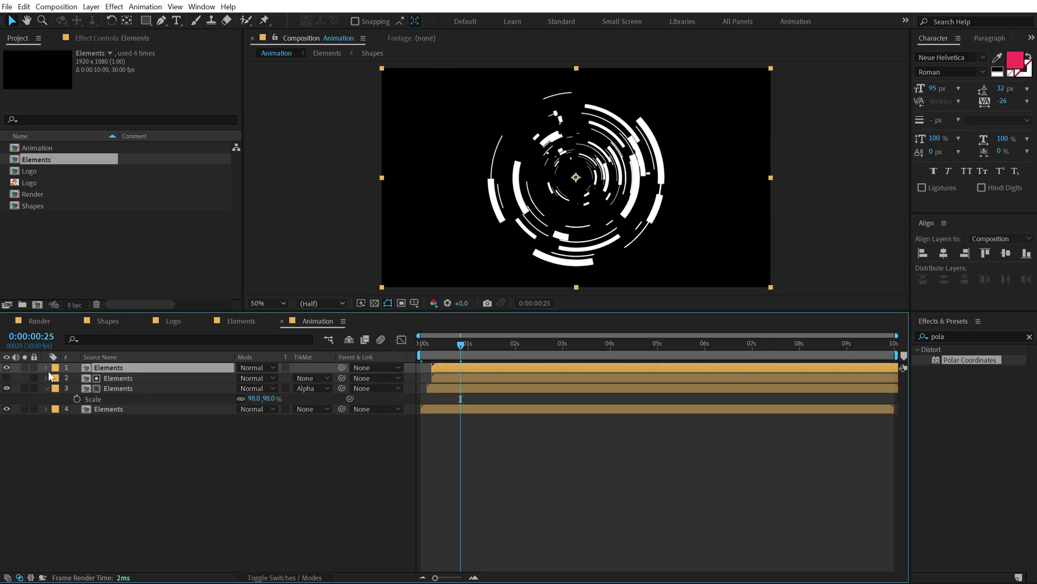
pyautogui.press('s')
pyautogui.moveTo(269, 379); pyautogui.dragTo(280, 378)
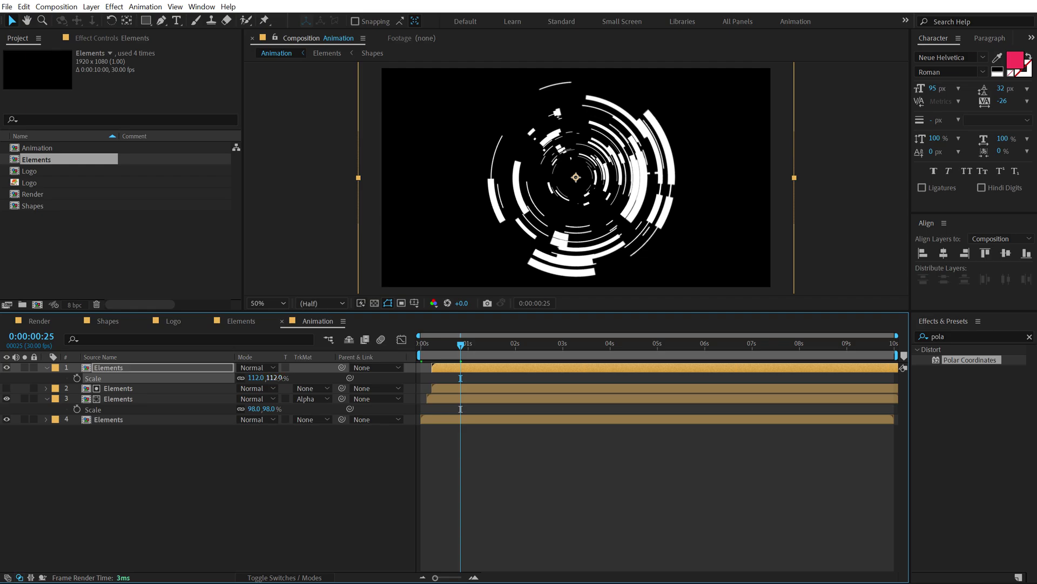
# Step: Rotate the enlarged Elements copy to -69° and preview the layered arcs
pyautogui.press('r')
pyautogui.moveTo(254, 378); pyautogui.dragTo(216, 383)
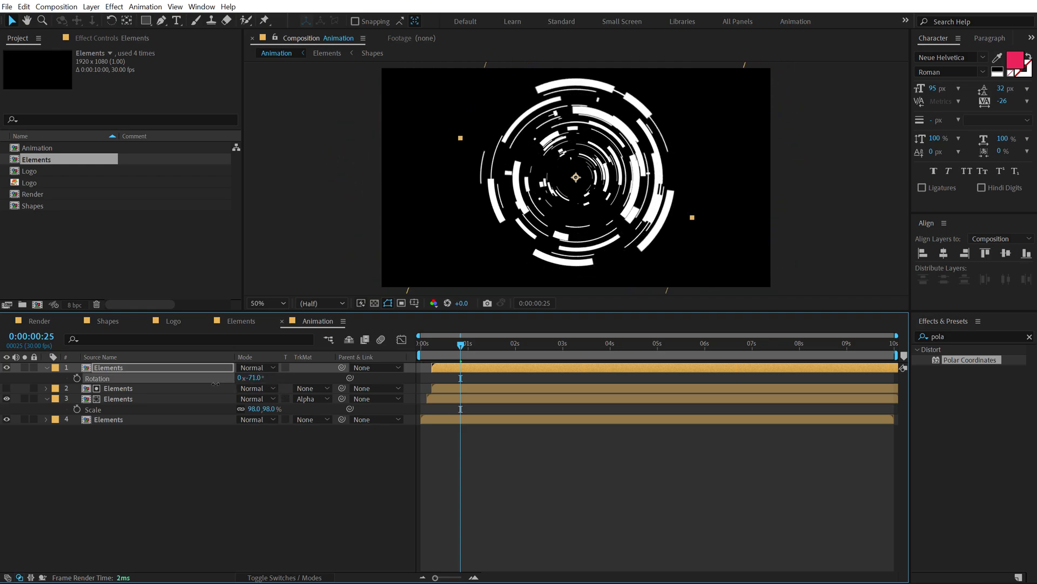
pyautogui.moveTo(465, 348)
pyautogui.mouseDown()
pyautogui.moveTo(422, 352)
pyautogui.moveTo(524, 351)
pyautogui.moveTo(422, 350)
pyautogui.moveTo(478, 349)
pyautogui.mouseUp()
pyautogui.press('space')
pyautogui.click(205, 447)
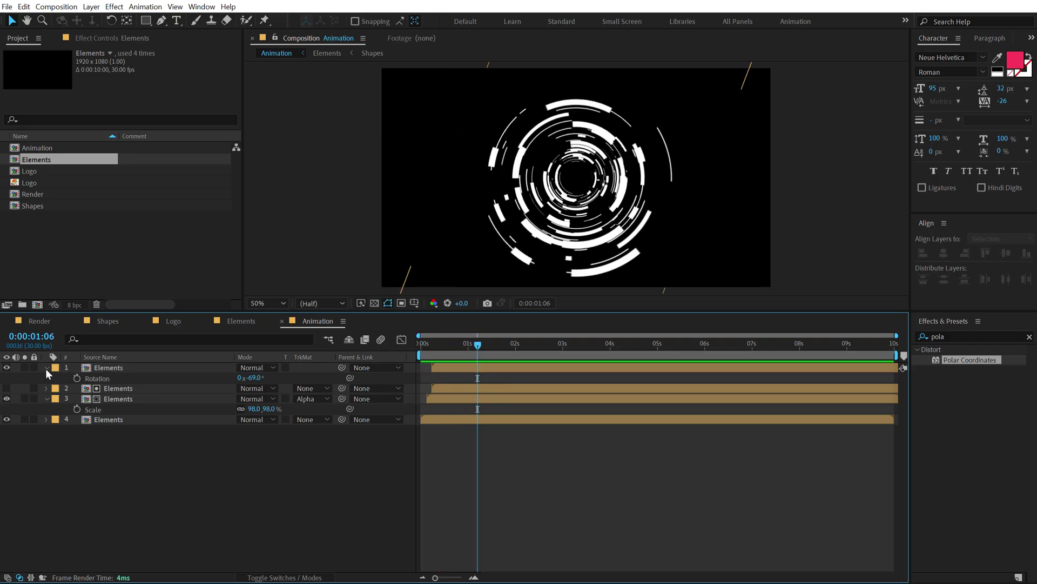
# Step: Collapse the expanded layer properties, switch to the Render composition, and create a black 1920 × 1080 solid named BG
pyautogui.click(46, 368)
pyautogui.click(47, 388)
pyautogui.click(40, 320)
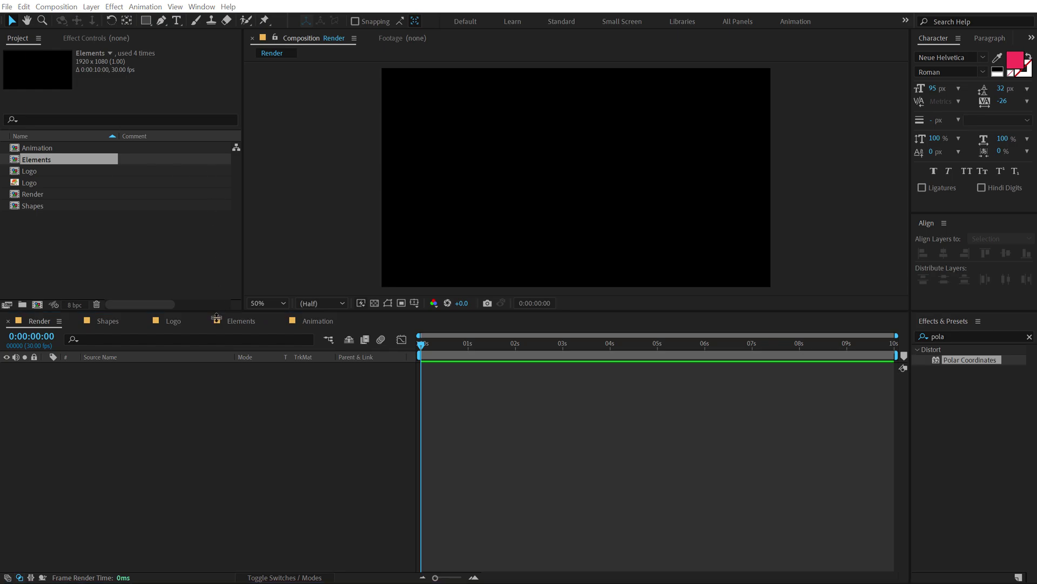
pyautogui.hotkey('ctrl', 'y')
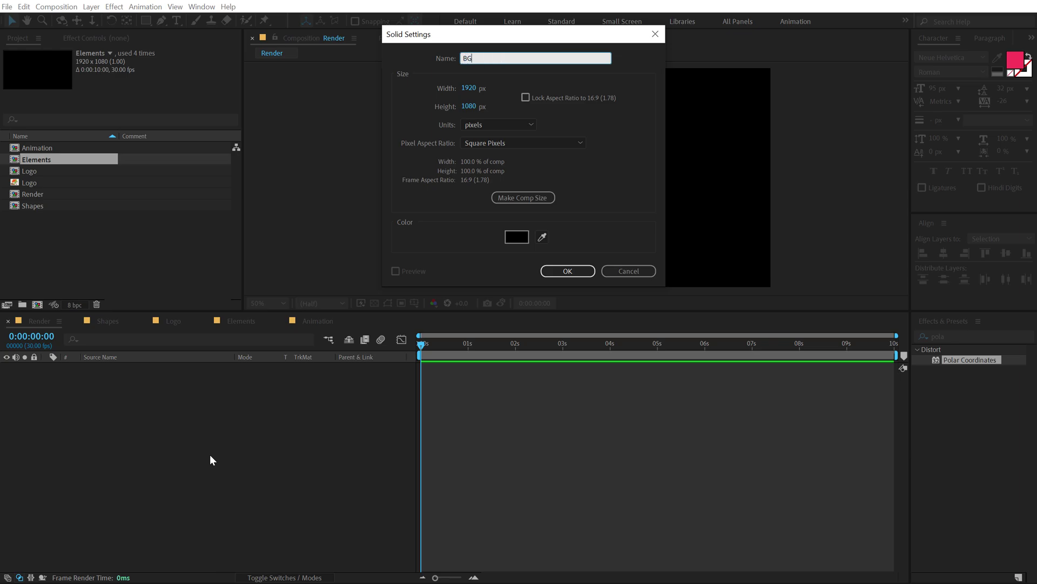
pyautogui.press('Return')
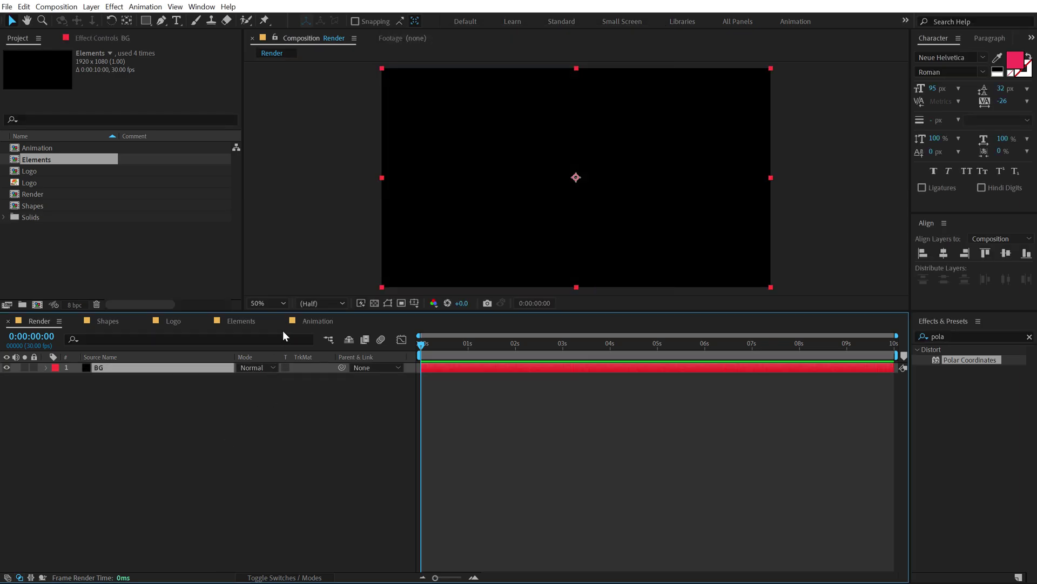
# Step: Enlarge the preview area and add the Logo and Animation compositions above BG, with Animation on top
pyautogui.moveTo(283, 313); pyautogui.dragTo(216, 380)
pyautogui.moveTo(38, 173); pyautogui.dragTo(110, 432)
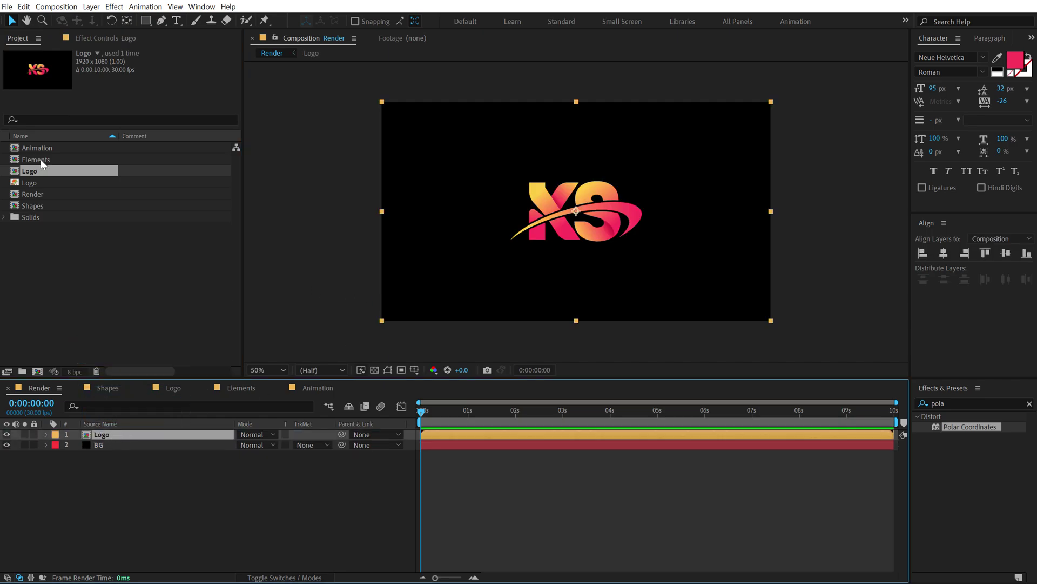
pyautogui.moveTo(38, 147); pyautogui.dragTo(102, 430)
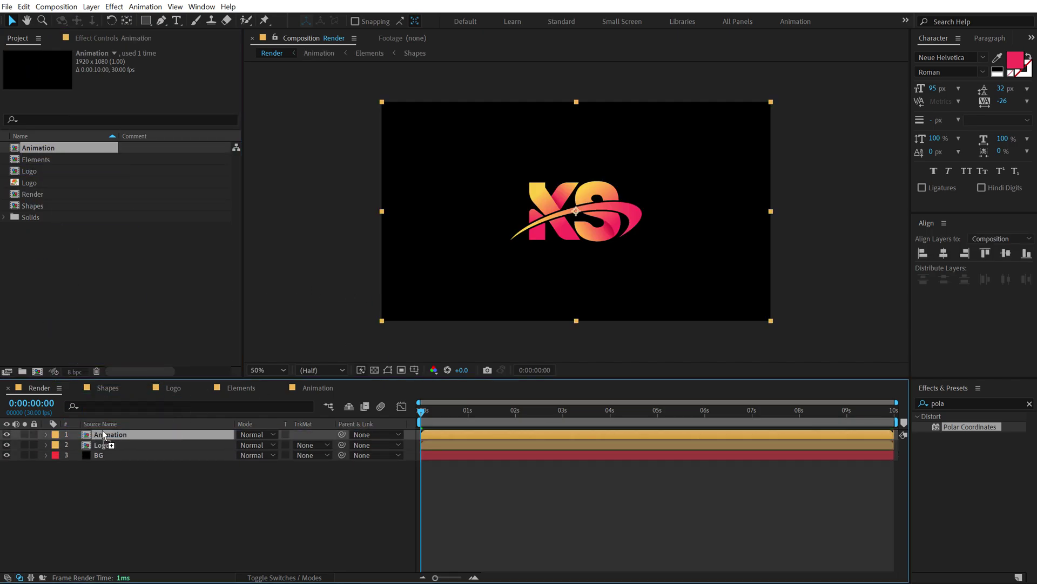
# Step: Set the Logo layer's track matte to Alpha Matte "Animation" and scrub to about 1 second to check the reveal
pyautogui.click(313, 445)
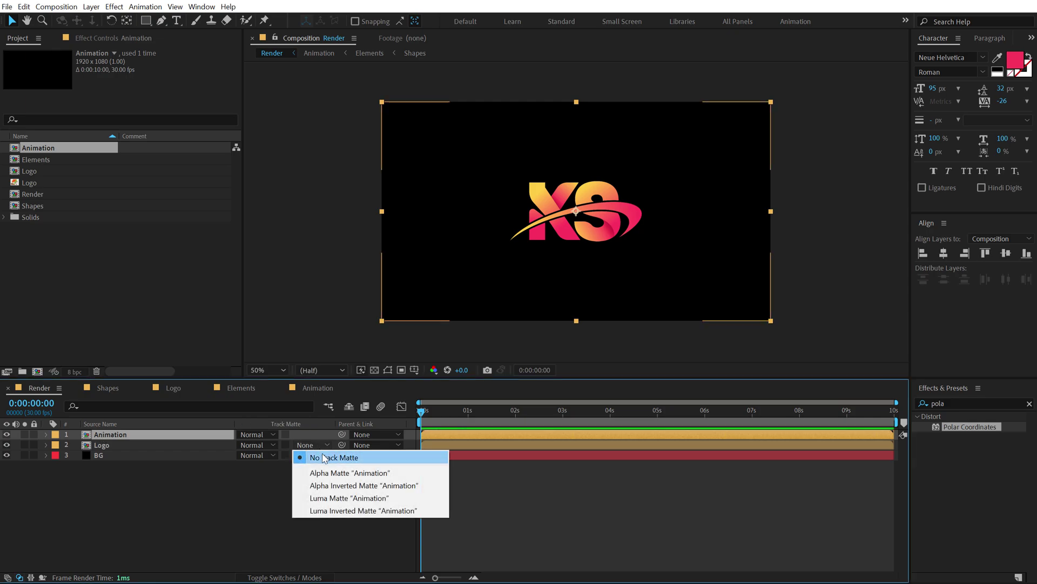
pyautogui.click(333, 472)
pyautogui.moveTo(438, 409); pyautogui.dragTo(473, 416)
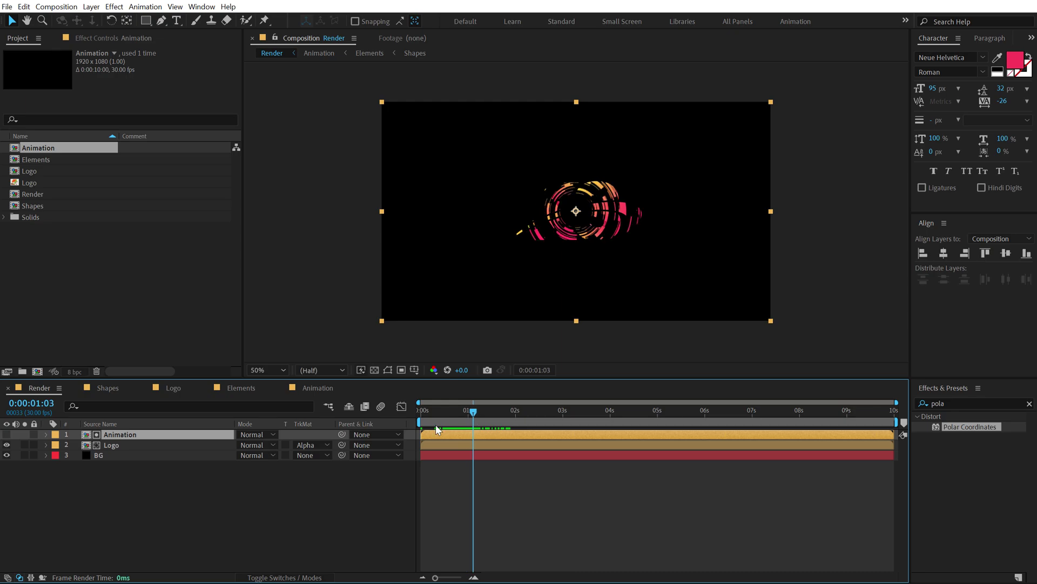
# Step: Enable Collapse Transformations on the Logo layer
pyautogui.click(126, 443)
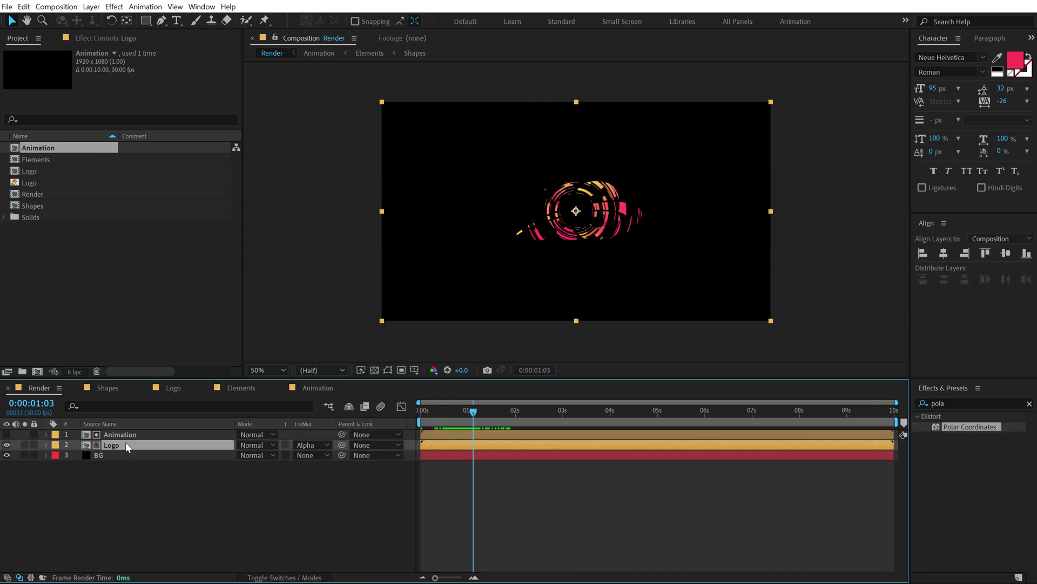
pyautogui.press('F4')
pyautogui.click(250, 445)
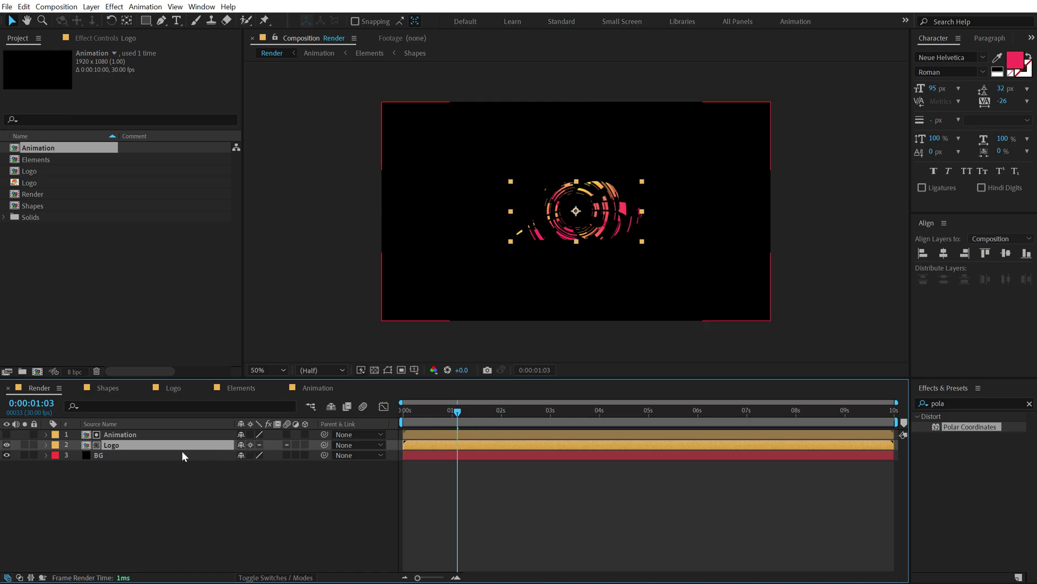
# Step: Scale the Logo layer up to 271% and scrub the animation from the start
pyautogui.press('s')
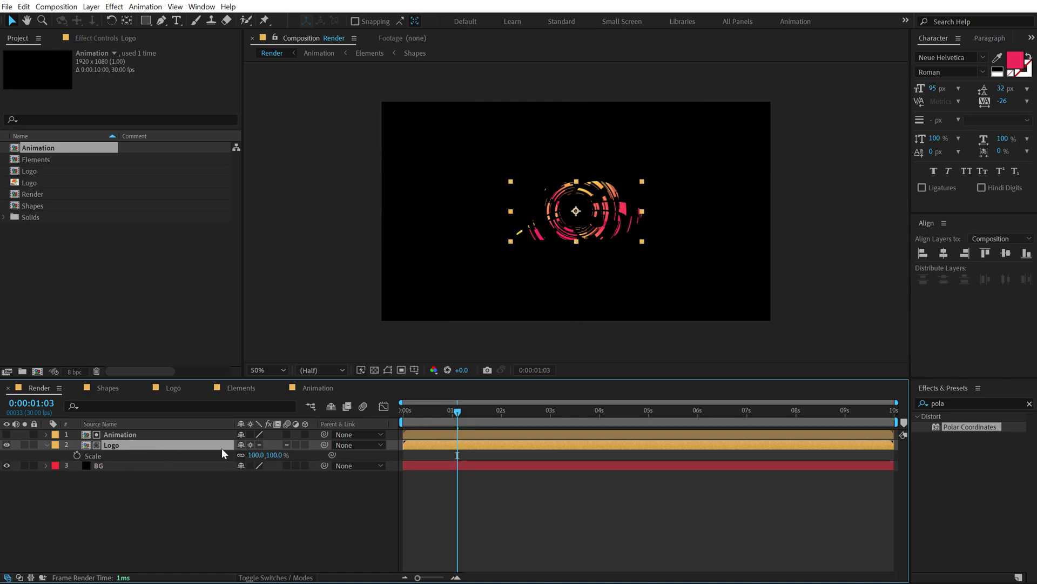
pyautogui.moveTo(273, 459); pyautogui.dragTo(377, 453)
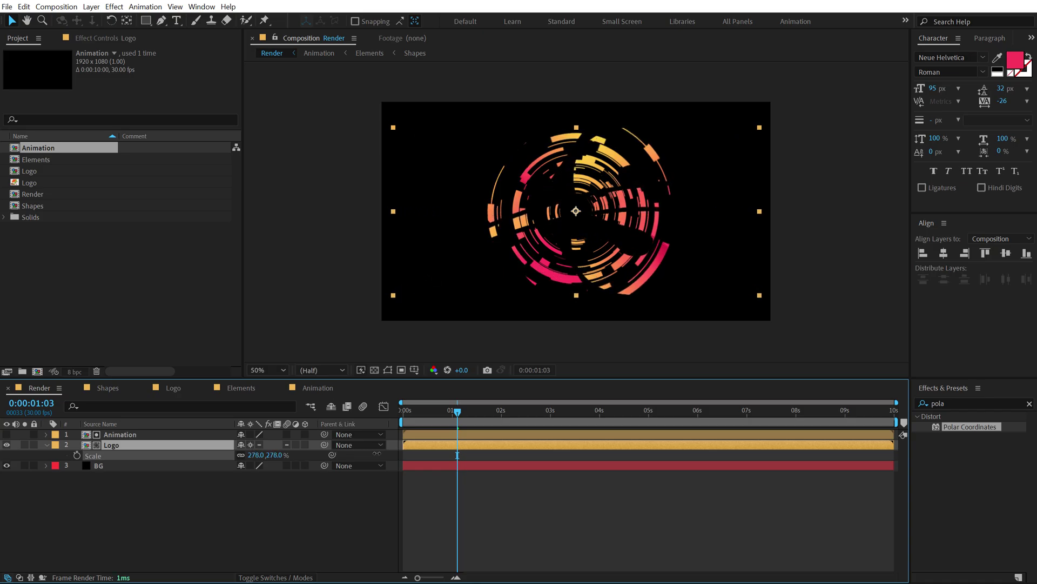
pyautogui.click(355, 515)
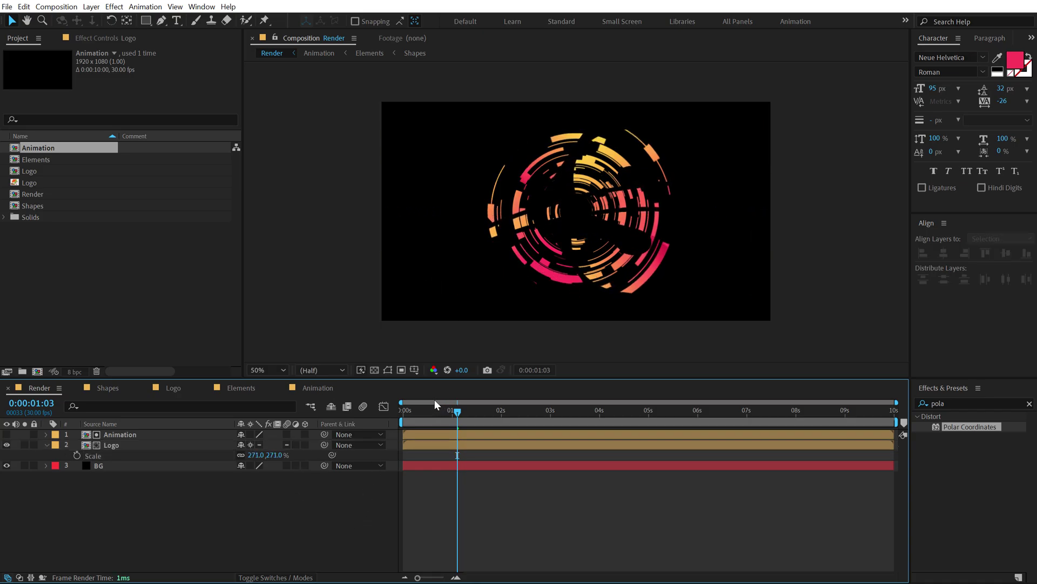
pyautogui.click(400, 416)
pyautogui.moveTo(400, 416); pyautogui.dragTo(461, 432)
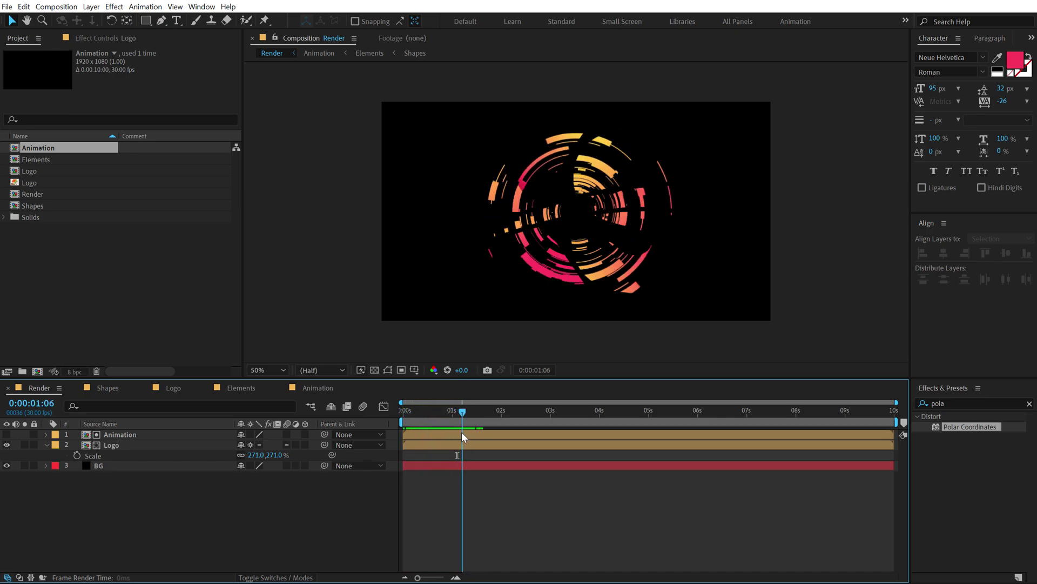
# Step: Duplicate the Animation and Logo layer pair and start the copies about half a second later
pyautogui.click(126, 436)
pyautogui.keyDown('shift'); pyautogui.click(122, 443); pyautogui.keyUp('shift')
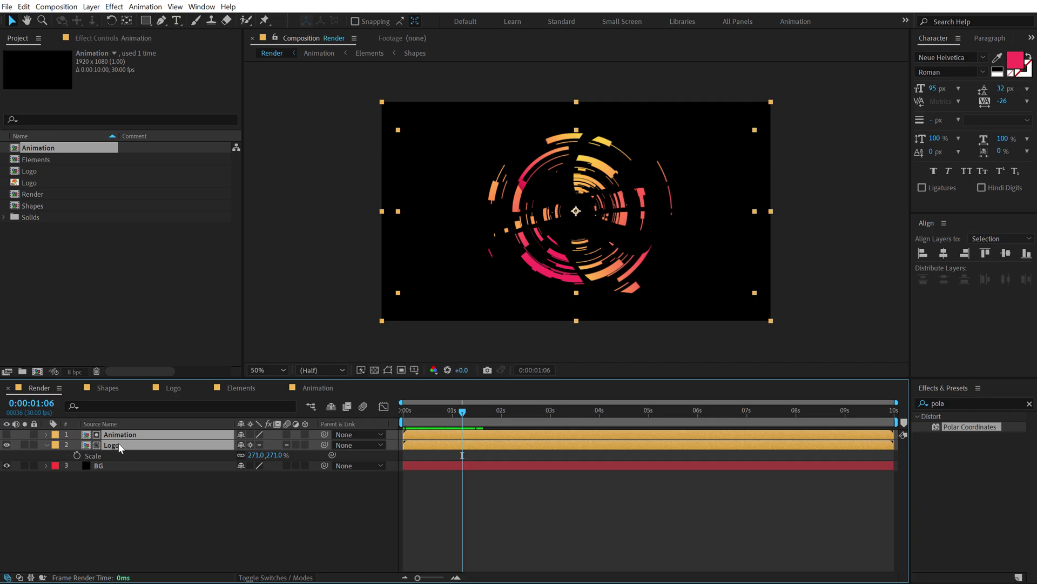
pyautogui.hotkey('ctrl', 'd')
pyautogui.moveTo(431, 437); pyautogui.dragTo(453, 437)
pyautogui.click(132, 536)
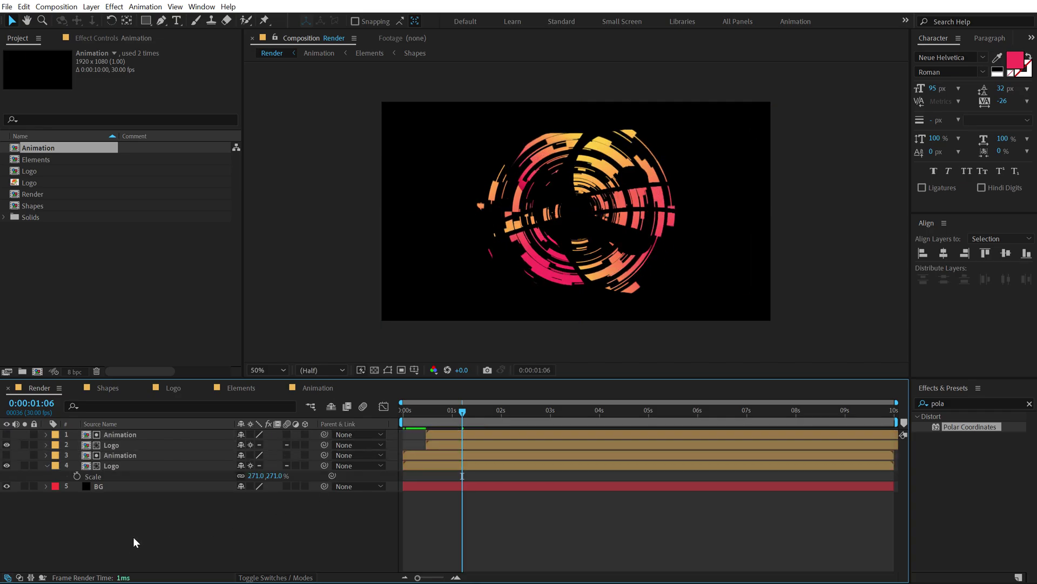
# Step: Set the duplicated upper Logo layer's scale to 108%
pyautogui.click(119, 446)
pyautogui.press('s')
pyautogui.moveTo(275, 459); pyautogui.dragTo(193, 472)
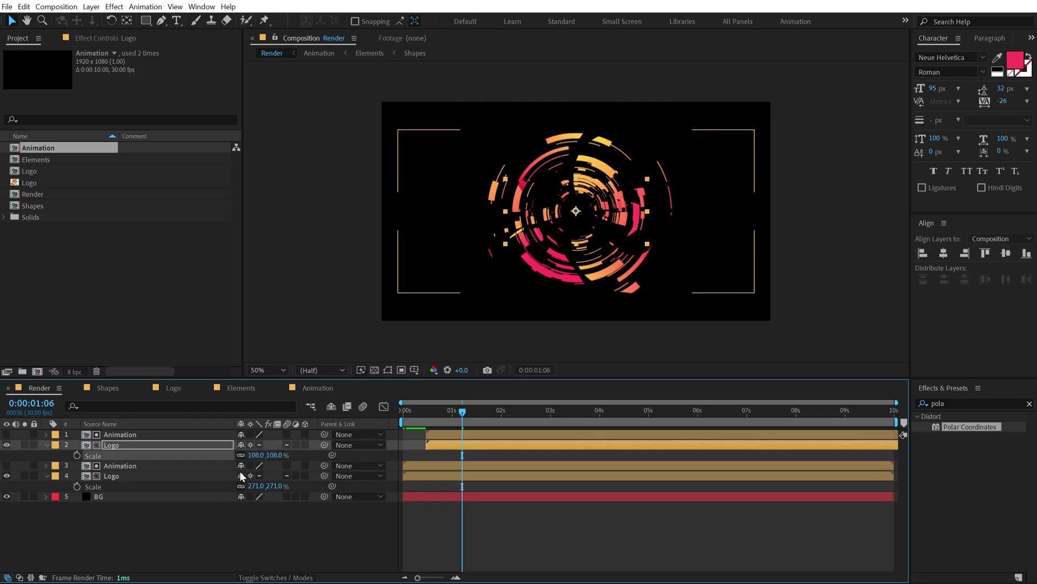
# Step: Set the upper Logo layer's scale to 100% and check the animation up to two seconds
pyautogui.click(269, 456)
pyautogui.write('1')
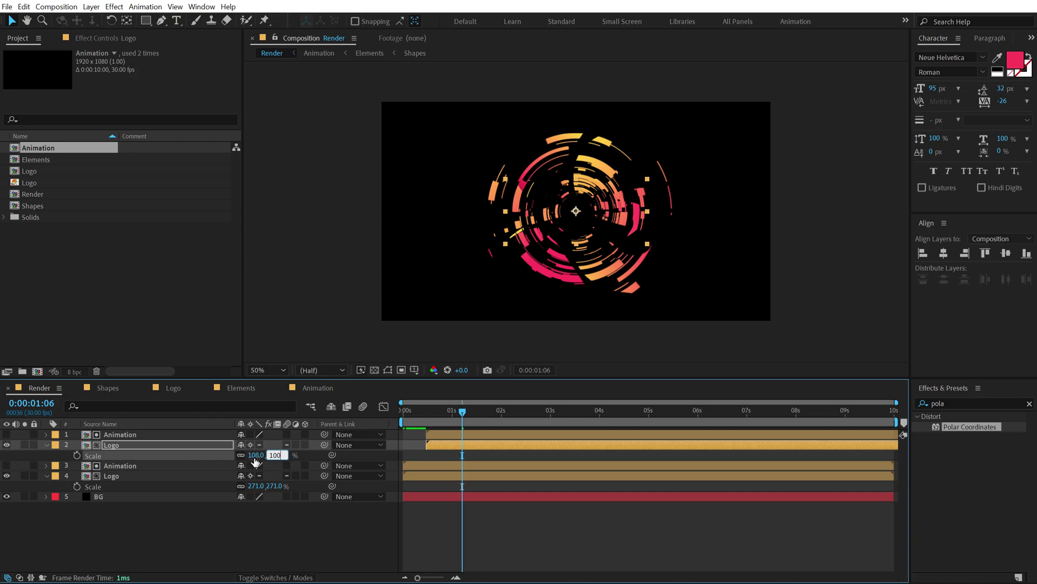
pyautogui.press('Return')
pyautogui.moveTo(446, 415); pyautogui.dragTo(502, 413)
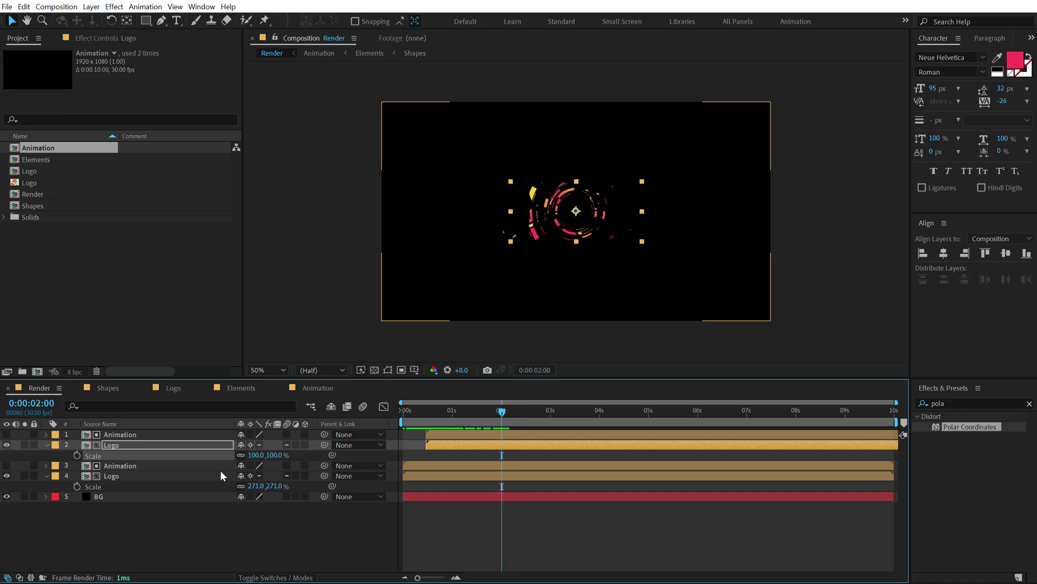
# Step: Duplicate the upper Animation and Logo layer pair, deleting the Animation copy so only an unmasked Logo copy remains on top
pyautogui.click(119, 436)
pyautogui.keyDown('shift'); pyautogui.click(115, 445); pyautogui.keyUp('shift')
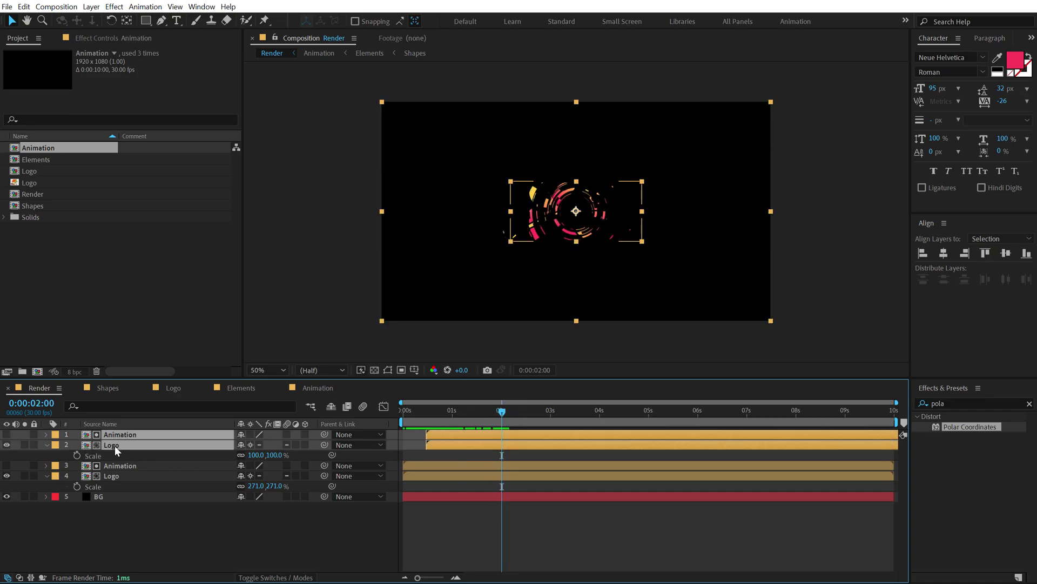
pyautogui.hotkey('ctrl', 'd')
pyautogui.click(118, 546)
pyautogui.click(124, 431)
pyautogui.press('Delete')
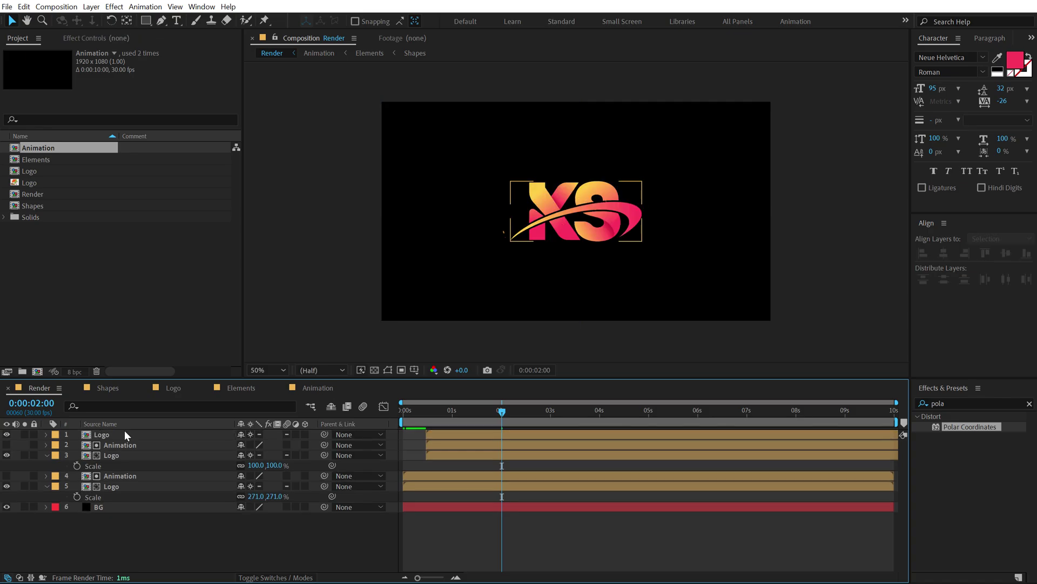
# Step: Start the top Logo layer at about 1.5 seconds and keyframe its opacity from 0% there to 100% at 0:00:02:13
pyautogui.click(104, 435)
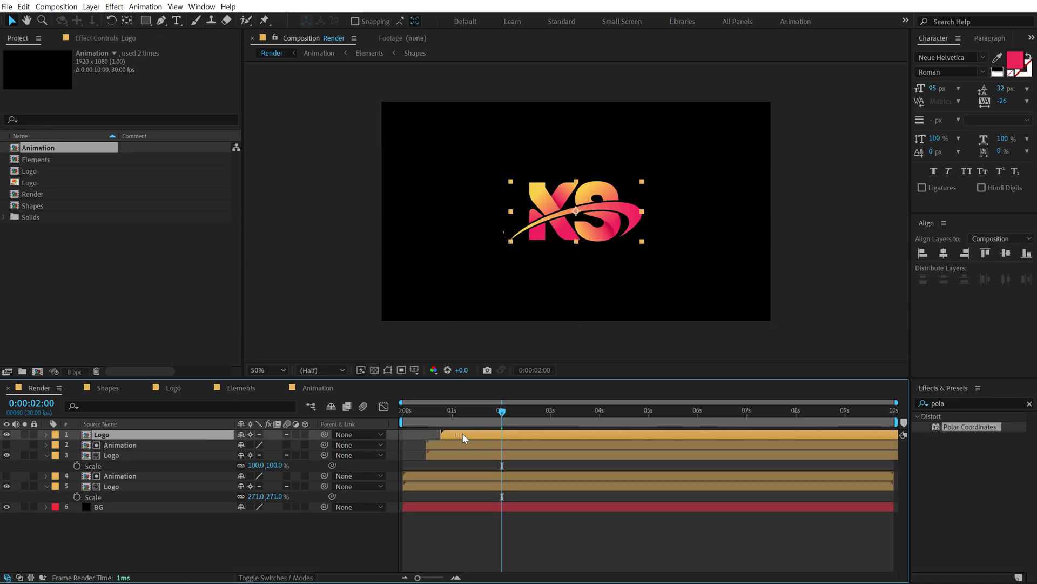
pyautogui.moveTo(465, 416); pyautogui.dragTo(523, 420)
pyautogui.press('t')
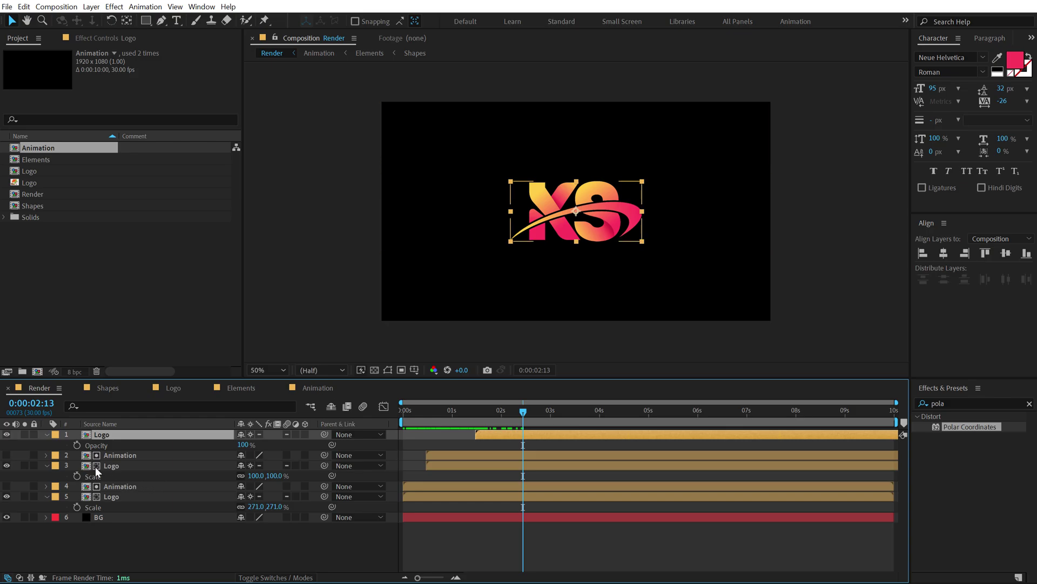
pyautogui.click(77, 445)
pyautogui.moveTo(488, 414); pyautogui.dragTo(476, 413)
pyautogui.moveTo(243, 444); pyautogui.dragTo(217, 444)
# Step: Preview the reveal, shift the top Logo layer's start to 0:00:01:21, and apply Easy Ease to both of its opacity keyframes
pyautogui.press('space')
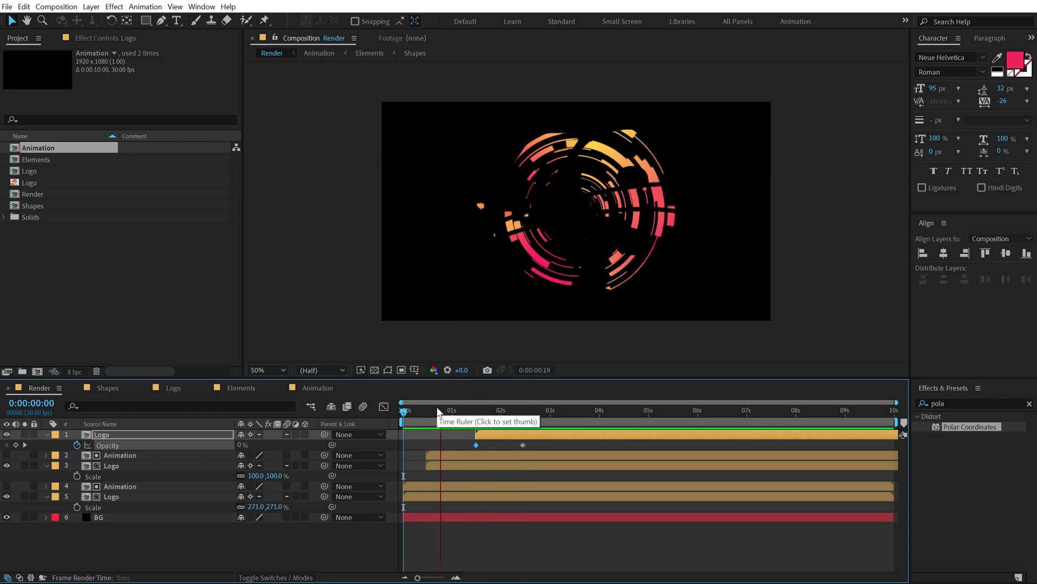
pyautogui.click(476, 410)
pyautogui.moveTo(490, 435)
pyautogui.mouseDown()
pyautogui.moveTo(504, 412)
pyautogui.moveTo(486, 412)
pyautogui.moveTo(511, 435)
pyautogui.moveTo(462, 412)
pyautogui.moveTo(486, 413)
pyautogui.mouseUp()
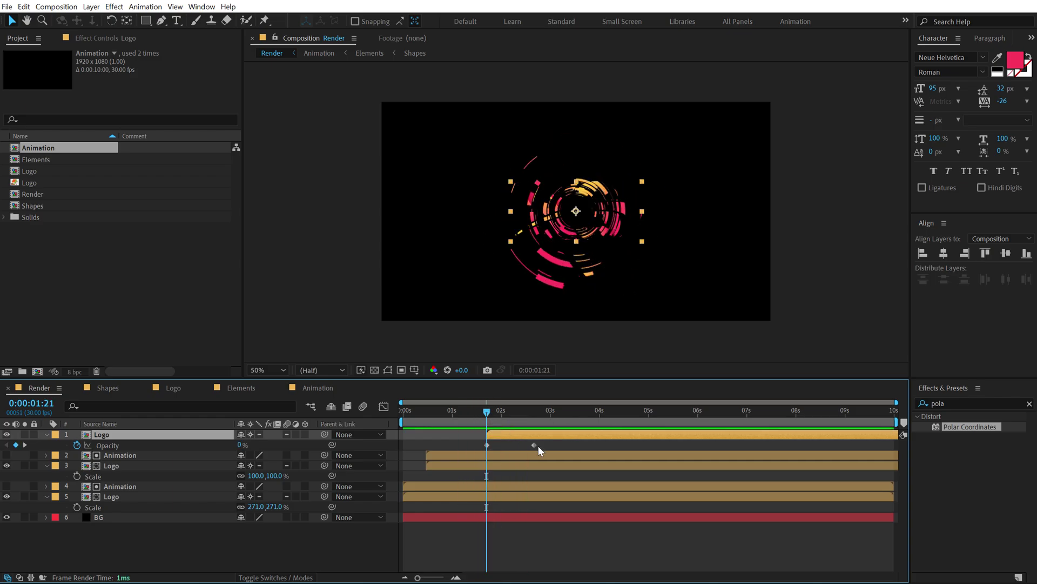
pyautogui.moveTo(540, 447); pyautogui.dragTo(489, 451)
pyautogui.rightClick(535, 444)
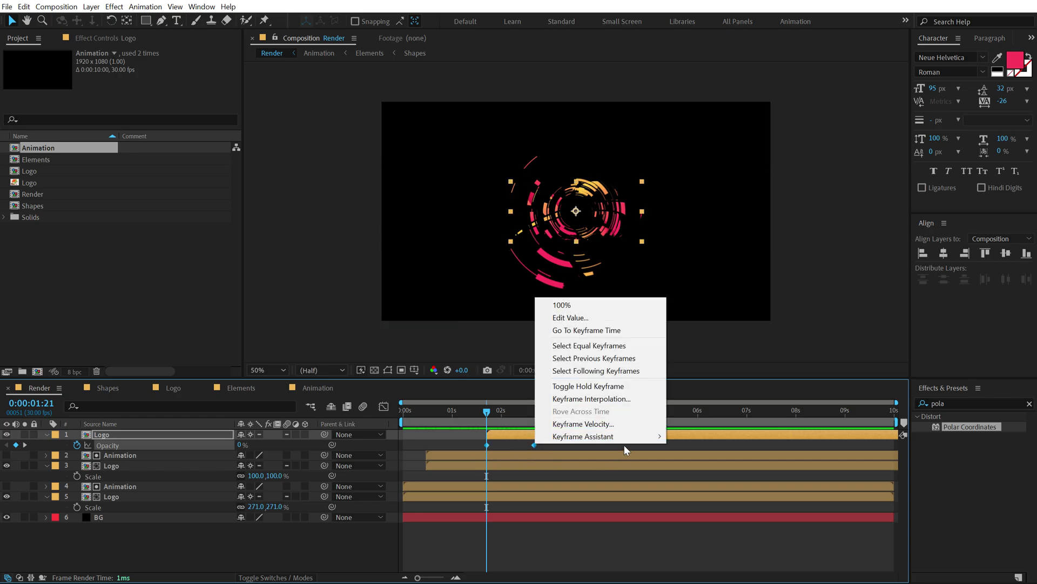
pyautogui.moveTo(634, 440)
pyautogui.click(697, 474)
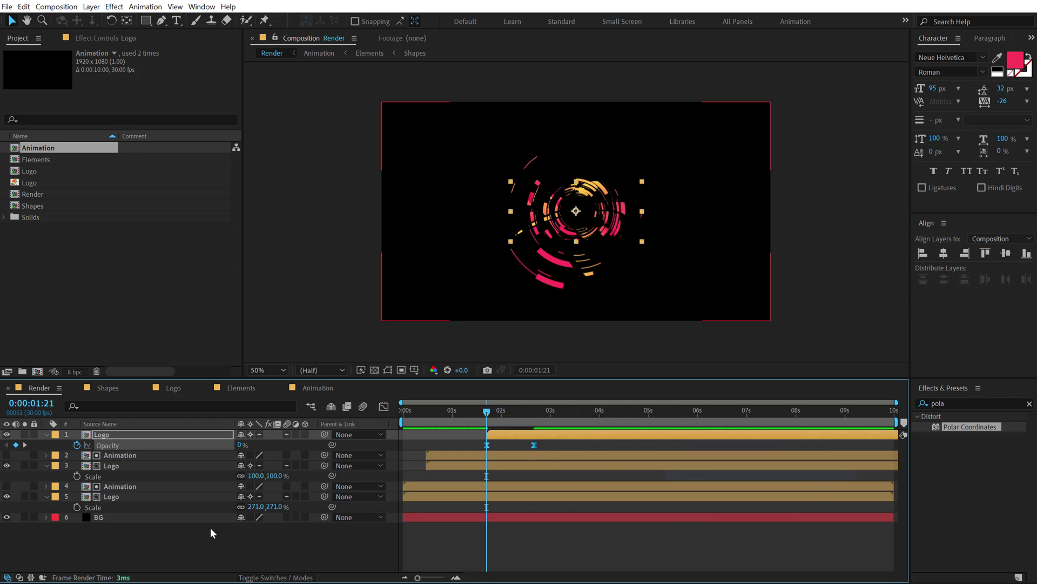
# Step: Collapse the properties of all layers and add a null object named Zoom
pyautogui.hotkey('ctrl', 'a')
pyautogui.press('u')
pyautogui.click(161, 532)
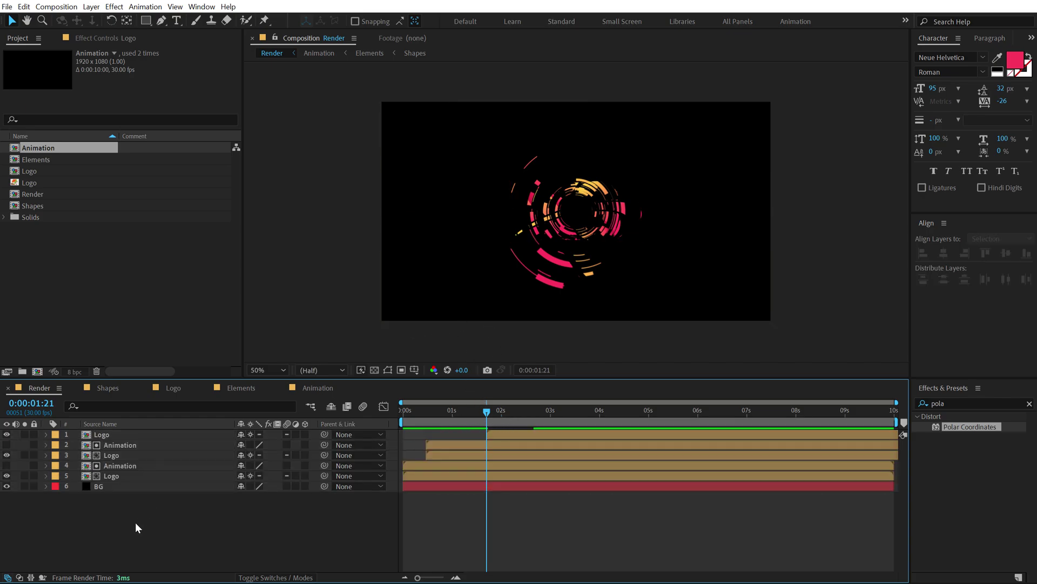
pyautogui.rightClick(167, 520)
pyautogui.moveTo(247, 388)
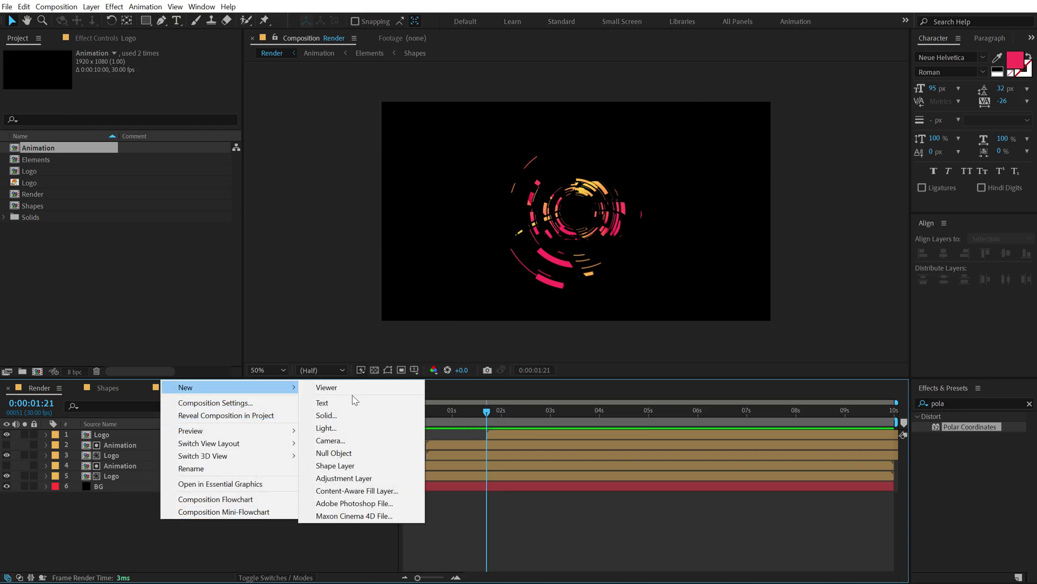
pyautogui.click(342, 453)
pyautogui.press('Return')
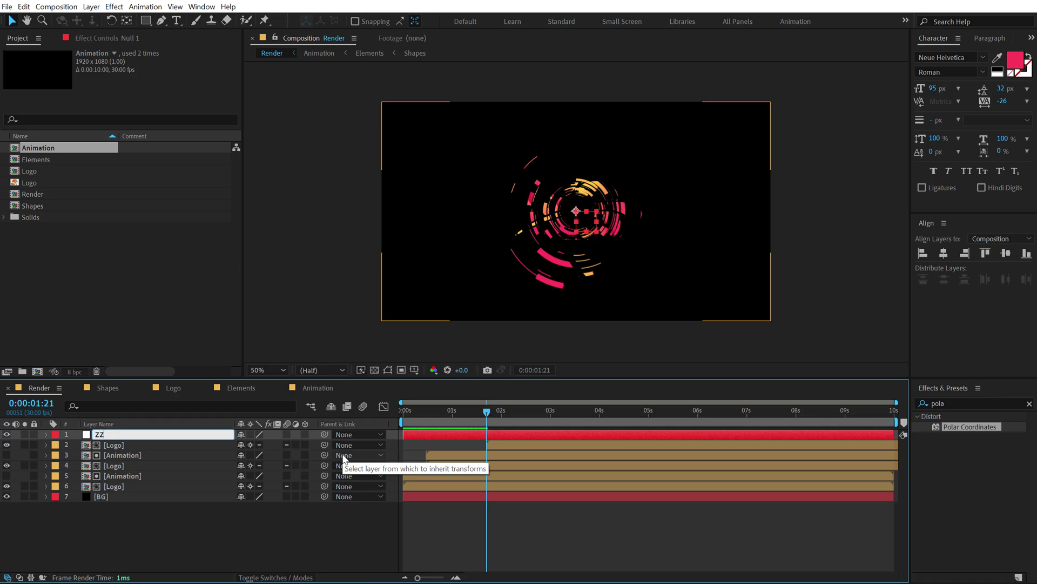
pyautogui.write('Zoom')
pyautogui.press('Return')
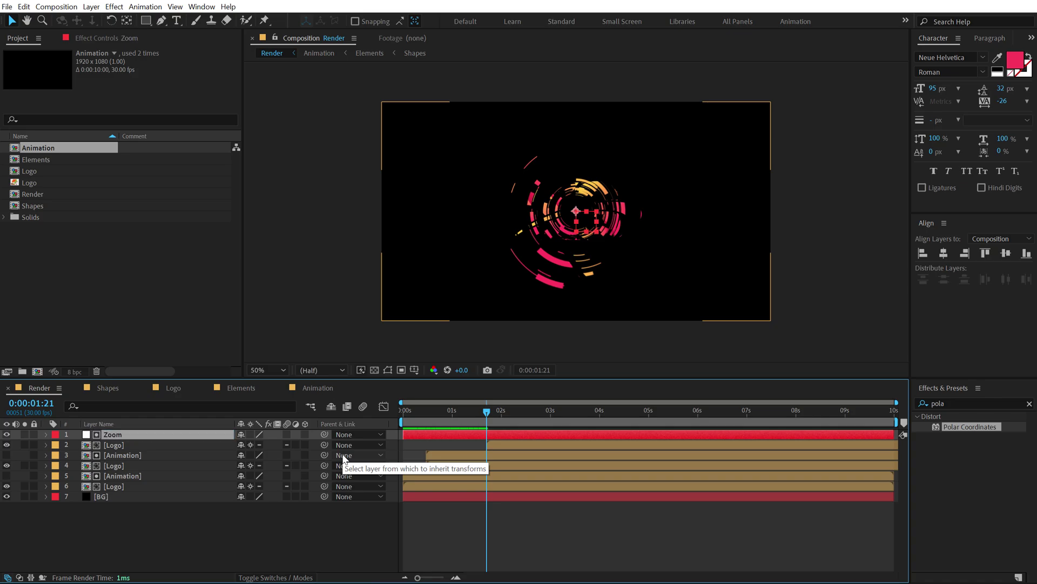
# Step: Set the track matte of the Logo layer directly below the Zoom null to None
pyautogui.click(290, 528)
pyautogui.press('F4')
pyautogui.click(306, 445)
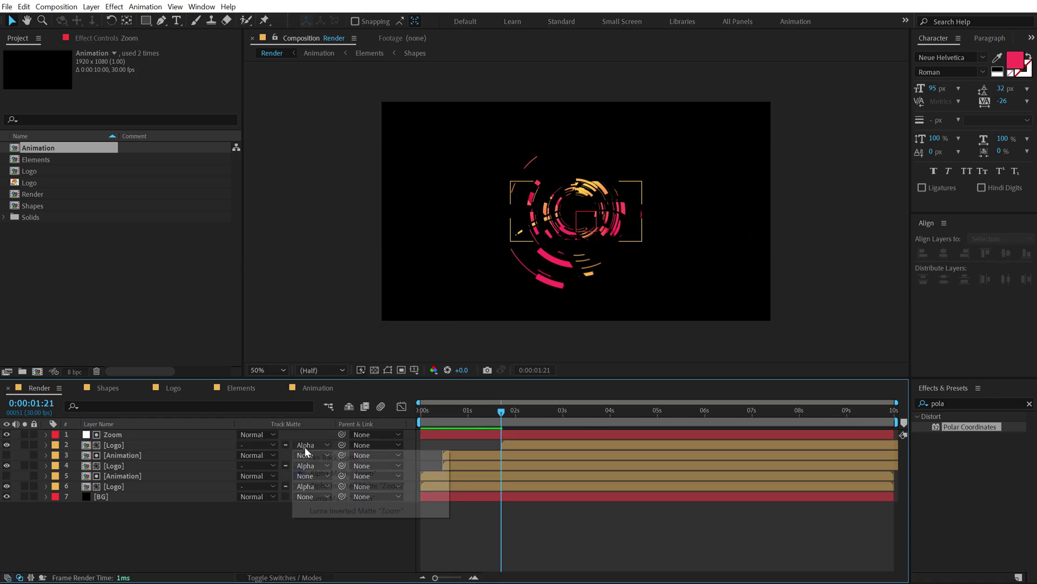
pyautogui.click(324, 457)
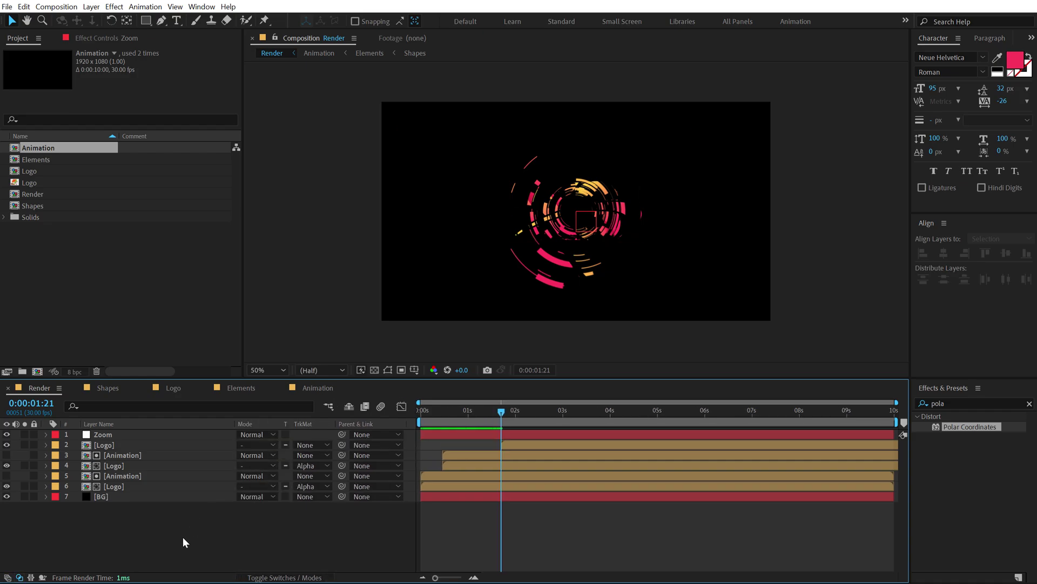
# Step: Parent all Logo and Animation layers to the Zoom null, leaving out BG
pyautogui.click(108, 444)
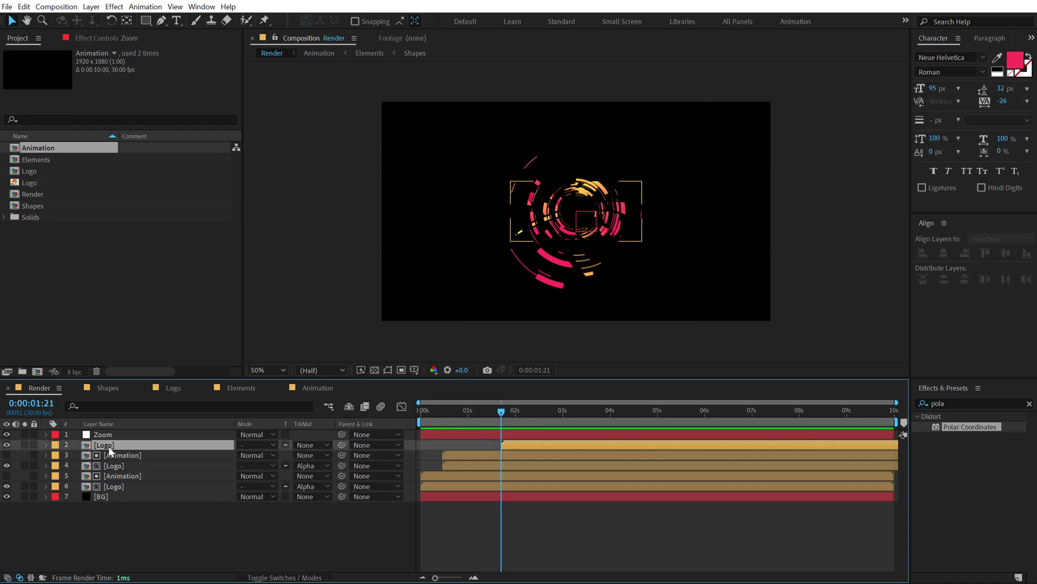
pyautogui.keyDown('shift'); pyautogui.click(108, 489); pyautogui.keyUp('shift')
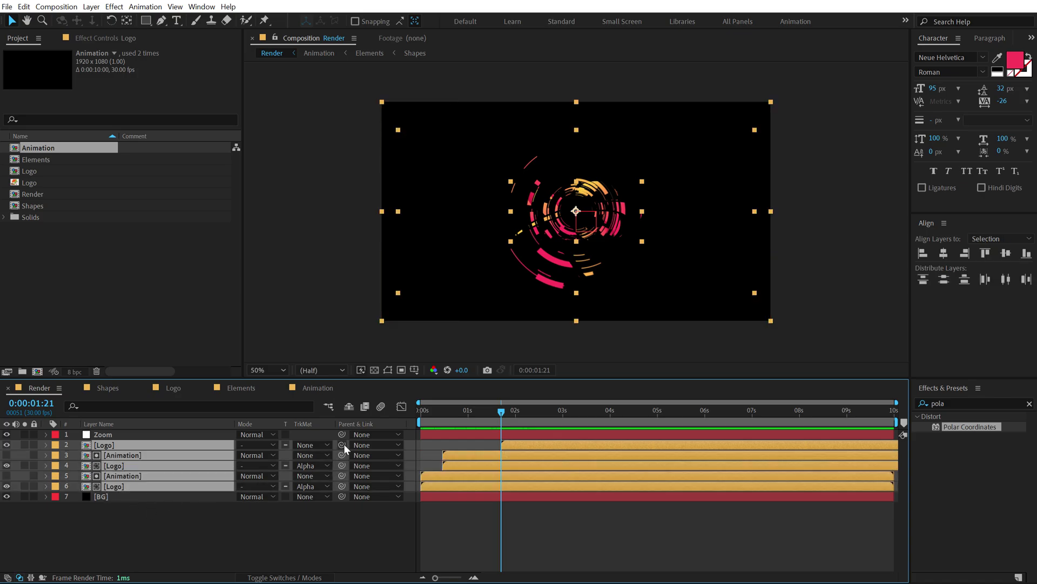
pyautogui.moveTo(341, 444); pyautogui.dragTo(111, 436)
# Step: Set the Zoom null's scale to 170% at 0:00:01:12
pyautogui.click(110, 434)
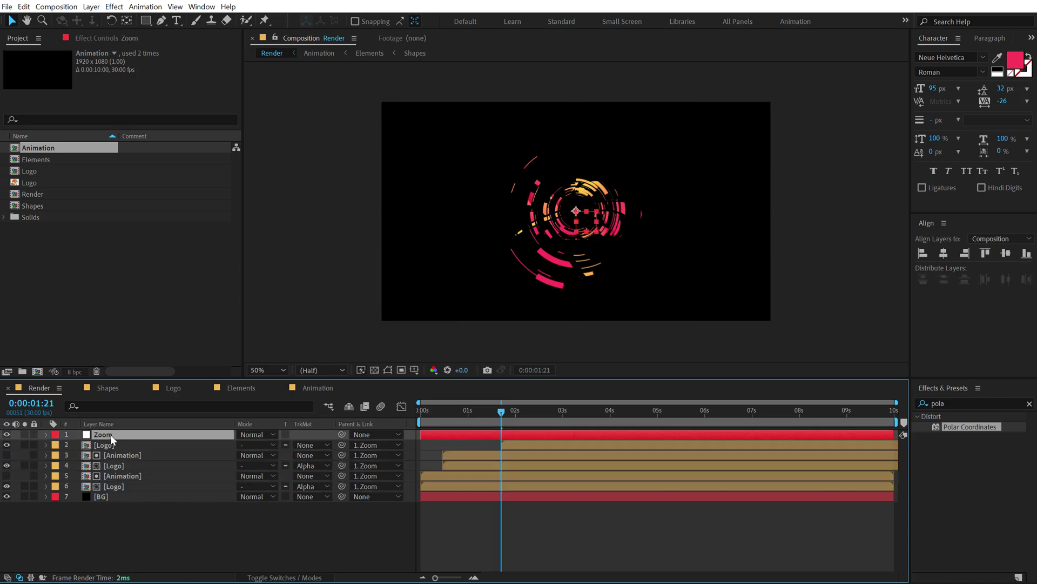
pyautogui.press('s')
pyautogui.moveTo(478, 412)
pyautogui.mouseDown()
pyautogui.moveTo(469, 412)
pyautogui.moveTo(489, 412)
pyautogui.moveTo(469, 412)
pyautogui.moveTo(487, 413)
pyautogui.mouseUp()
pyautogui.click(275, 445)
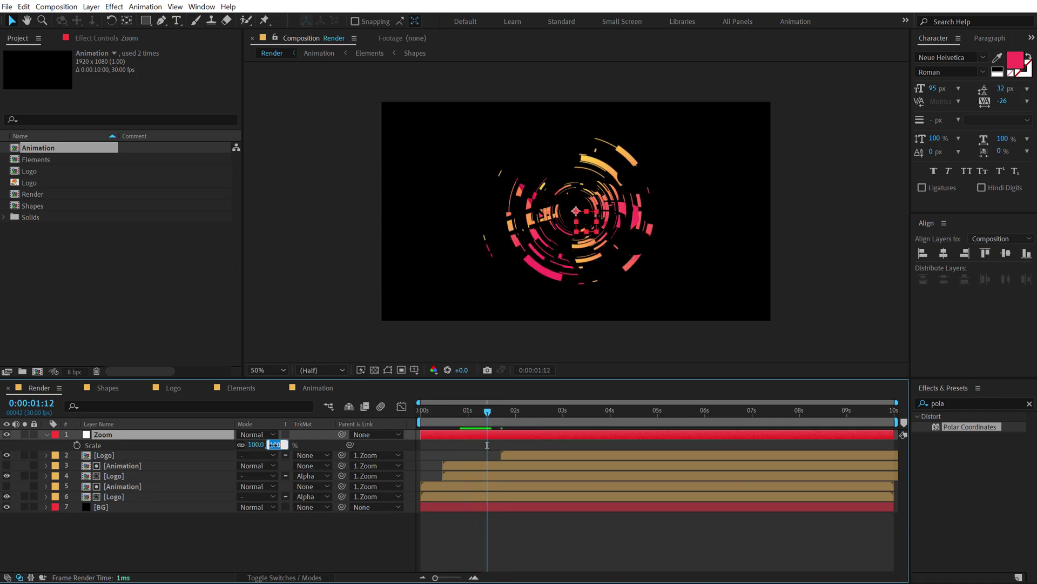
pyautogui.press('Return')
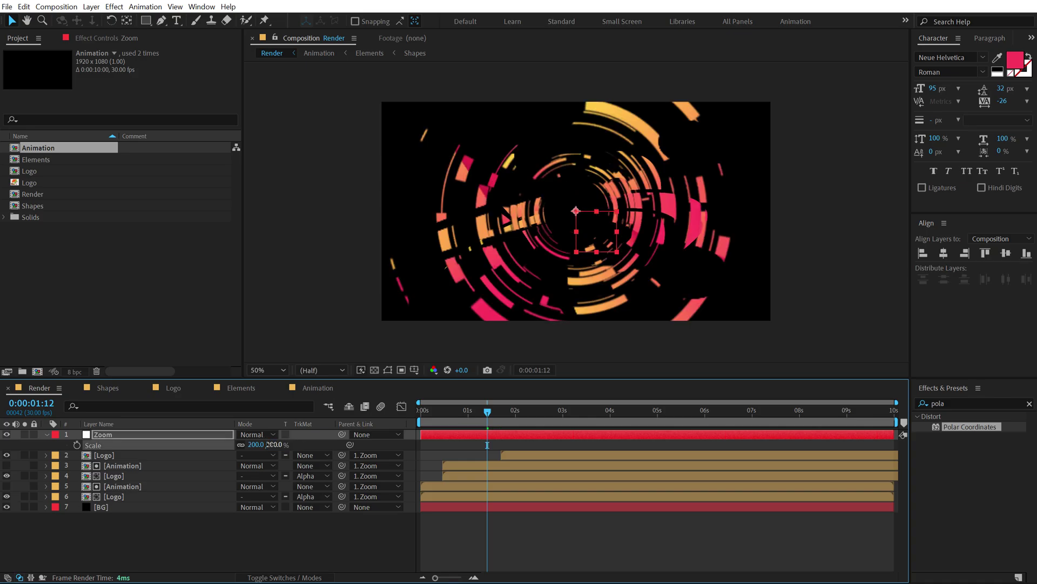
pyautogui.moveTo(274, 444); pyautogui.dragTo(256, 446)
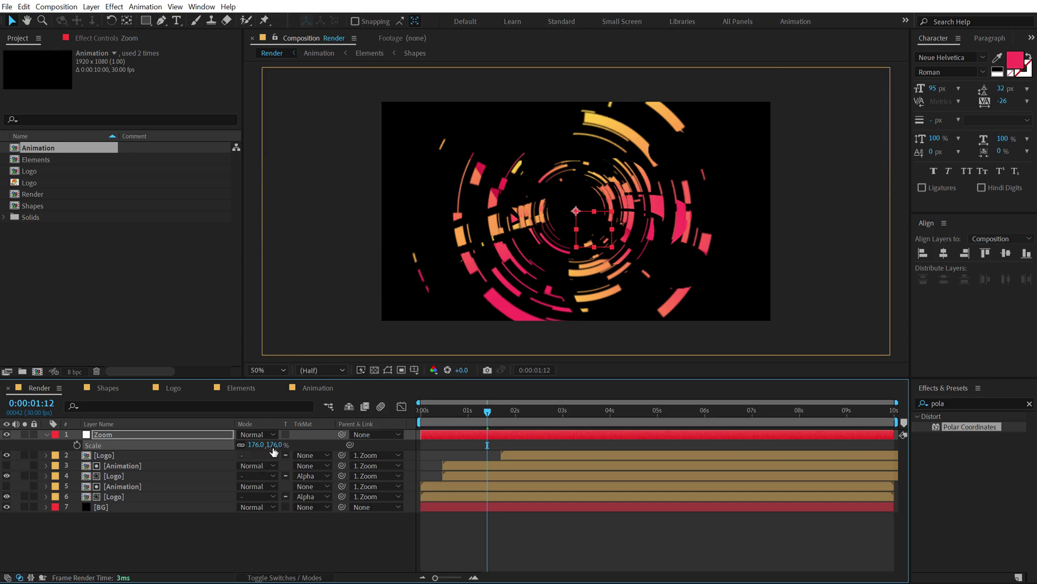
pyautogui.click(275, 444)
pyautogui.write('170')
pyautogui.press('Return')
# Step: Keyframe the Zoom null's scale from 170% at 0:00:01:12 to 100% at 0:00:01:27, with Easy Ease on both keyframes
pyautogui.click(77, 445)
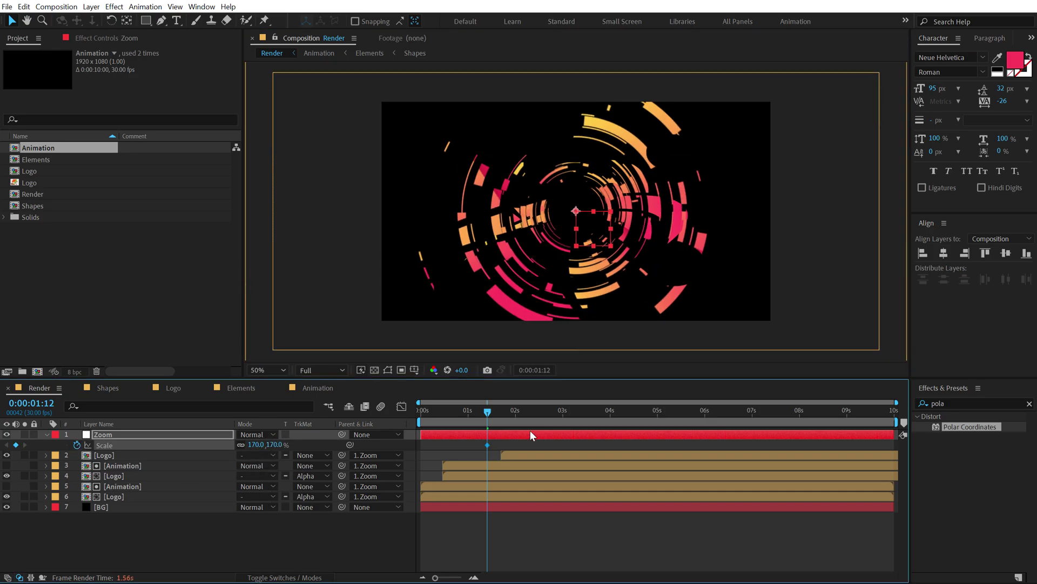
pyautogui.moveTo(499, 410); pyautogui.dragTo(511, 411)
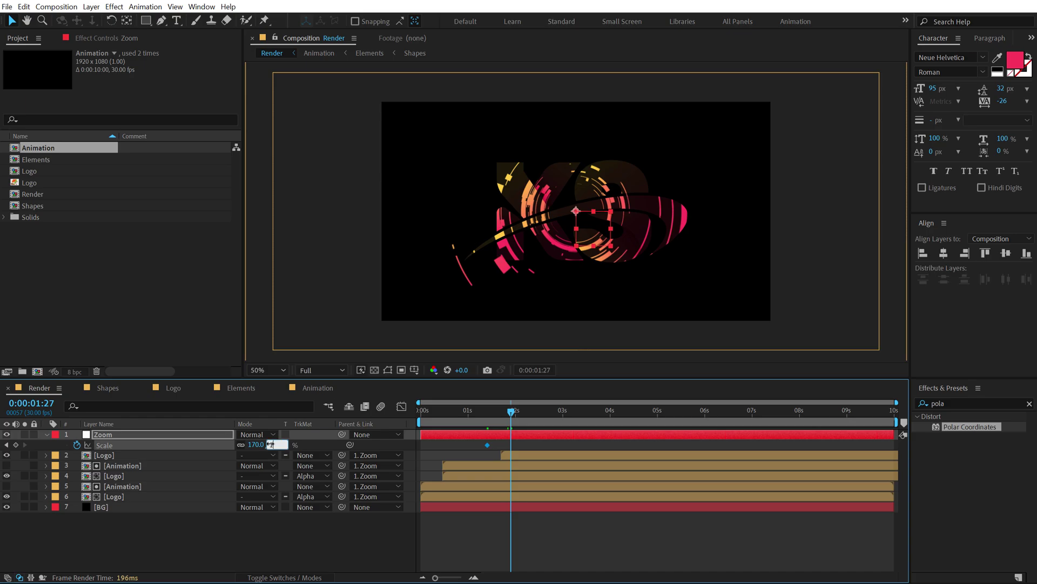
pyautogui.press('Return')
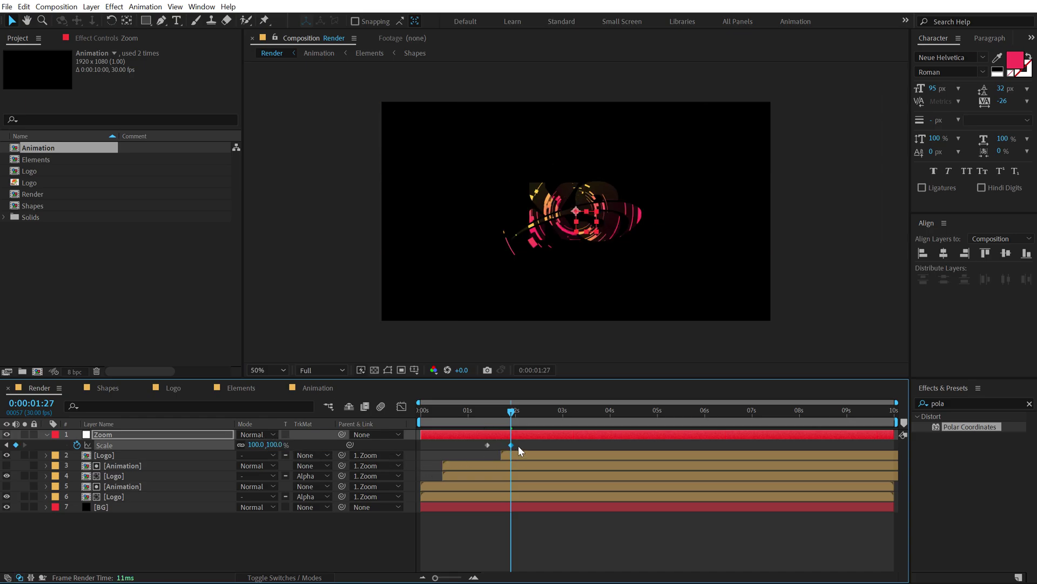
pyautogui.moveTo(518, 446); pyautogui.dragTo(458, 455)
pyautogui.rightClick(512, 444)
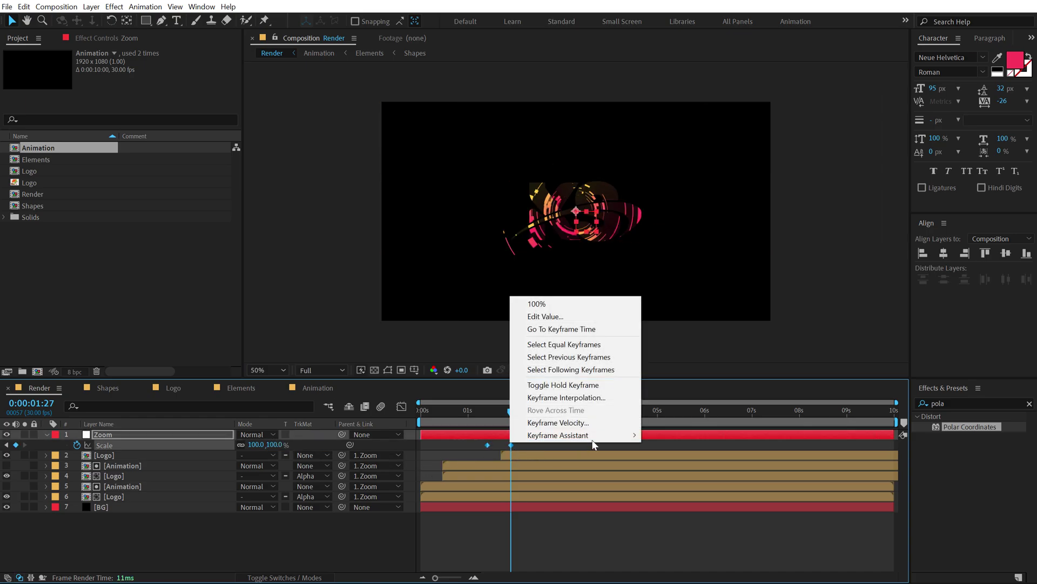
pyautogui.moveTo(627, 436)
pyautogui.click(671, 473)
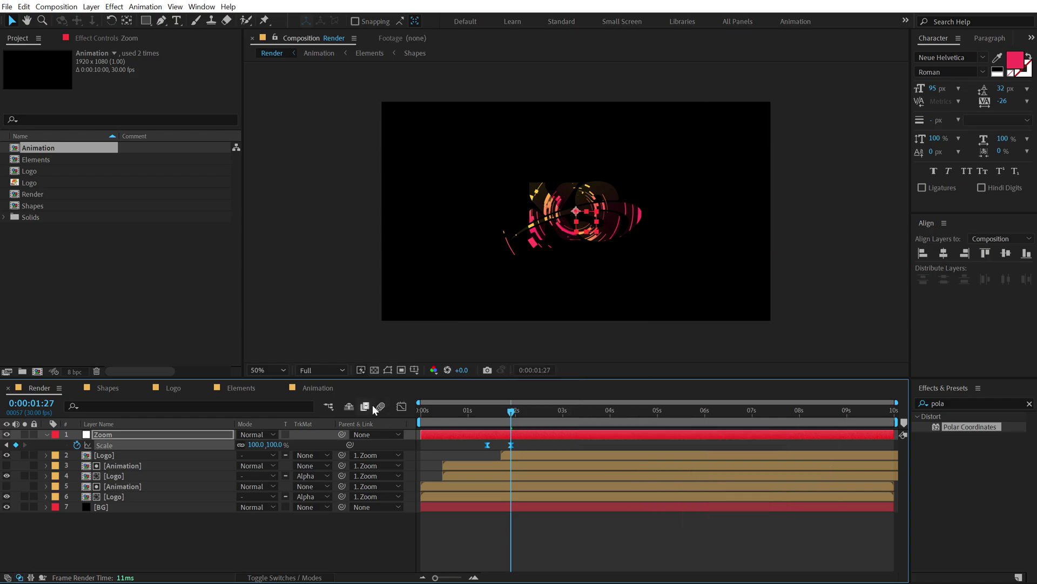
# Step: Reshape the Zoom scale's speed graph so the change peaks sharply near the start and eases out slowly
pyautogui.click(402, 407)
pyautogui.rightClick(590, 483)
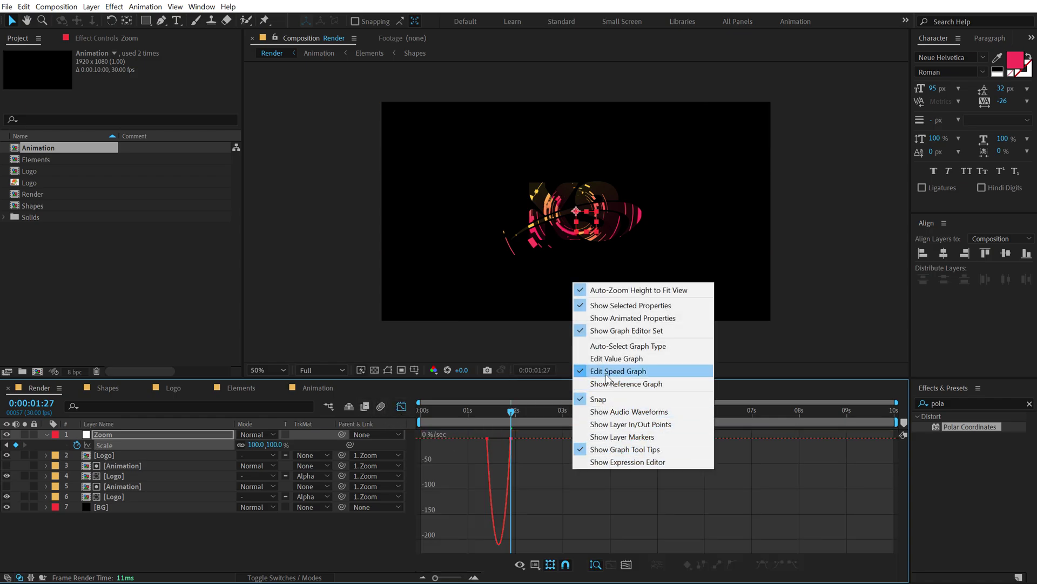
pyautogui.click(535, 473)
pyautogui.scroll(2, 594, 454)
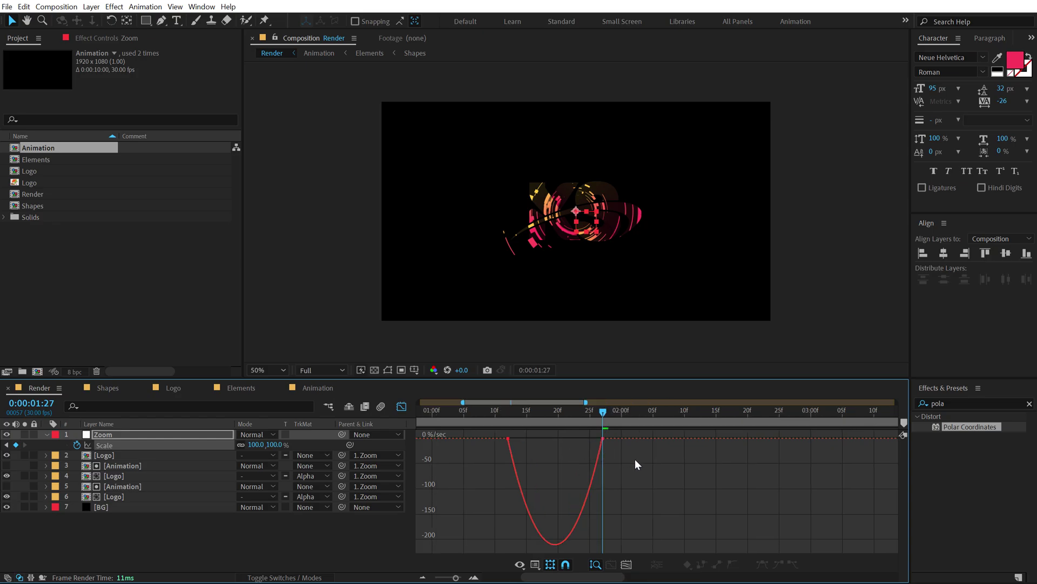
pyautogui.moveTo(636, 486); pyautogui.dragTo(521, 438)
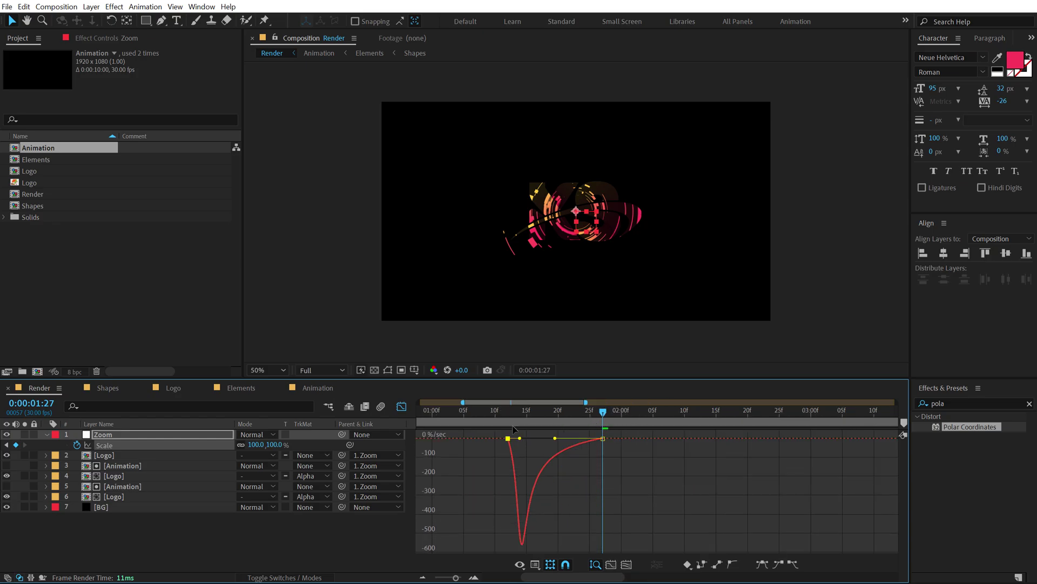
# Step: Leave the Graph Editor and preview the zoom from 0:00:01:11
pyautogui.click(503, 413)
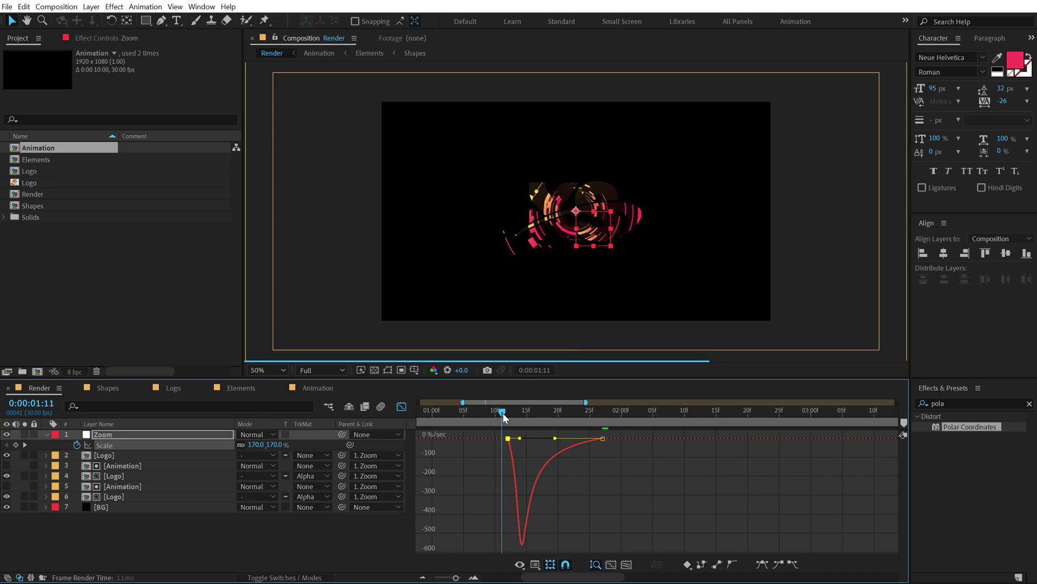
pyautogui.click(401, 406)
pyautogui.press('space')
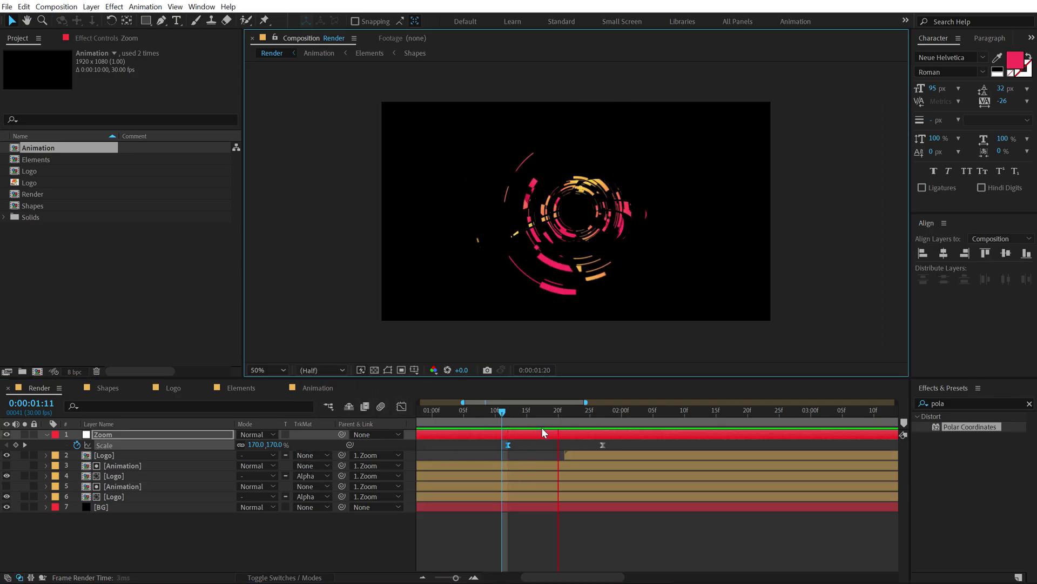
pyautogui.click(562, 441)
pyautogui.press('-')
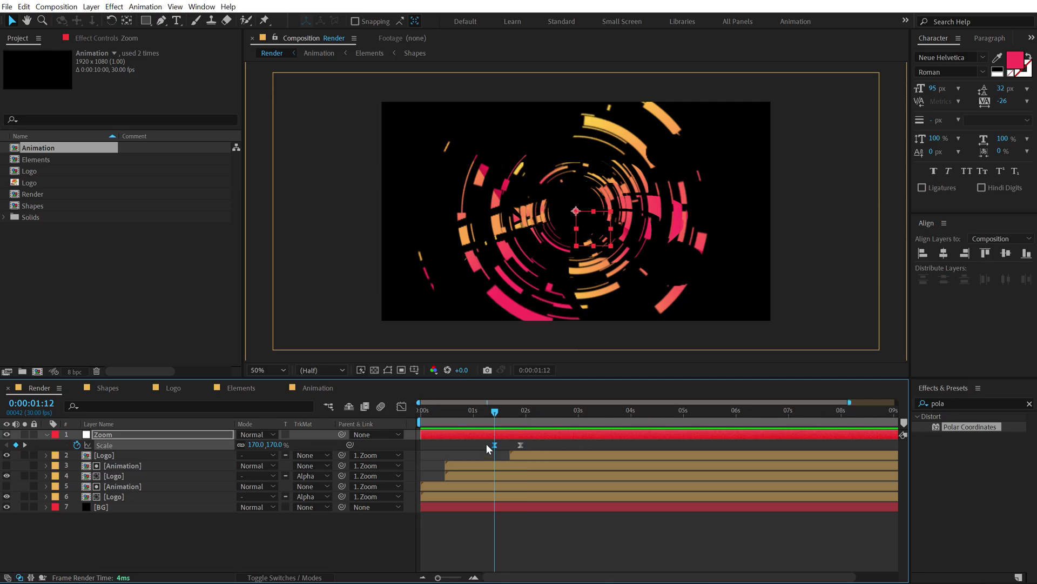
# Step: Move the Zoom scale keyframes earlier, to about 0:00:01:05 and the top Logo layer's start at 0:00:01:21, and preview from the beginning
pyautogui.moveTo(494, 444); pyautogui.dragTo(393, 420)
pyautogui.click(520, 444)
pyautogui.press('space')
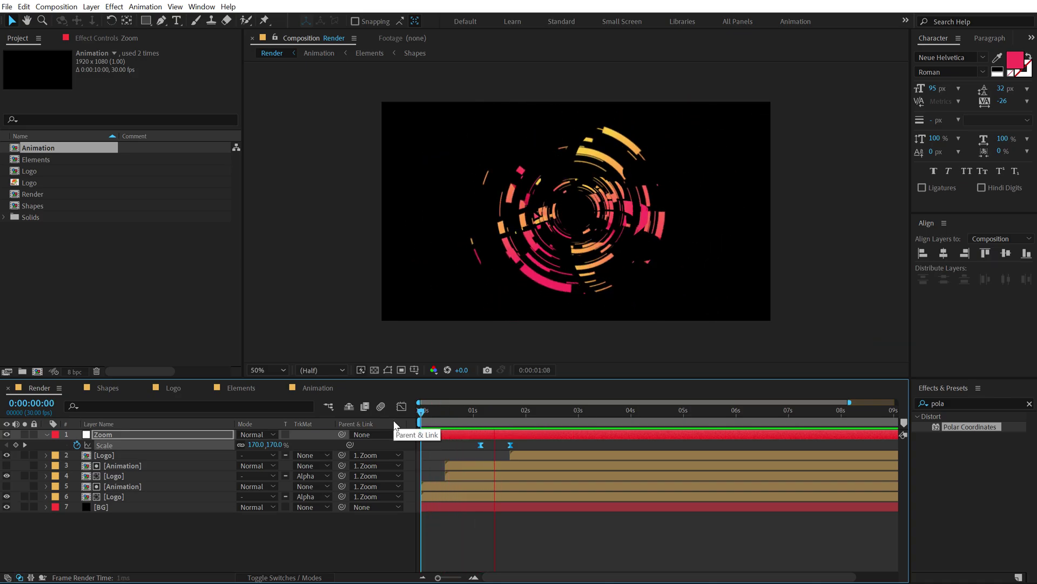
pyautogui.click(468, 416)
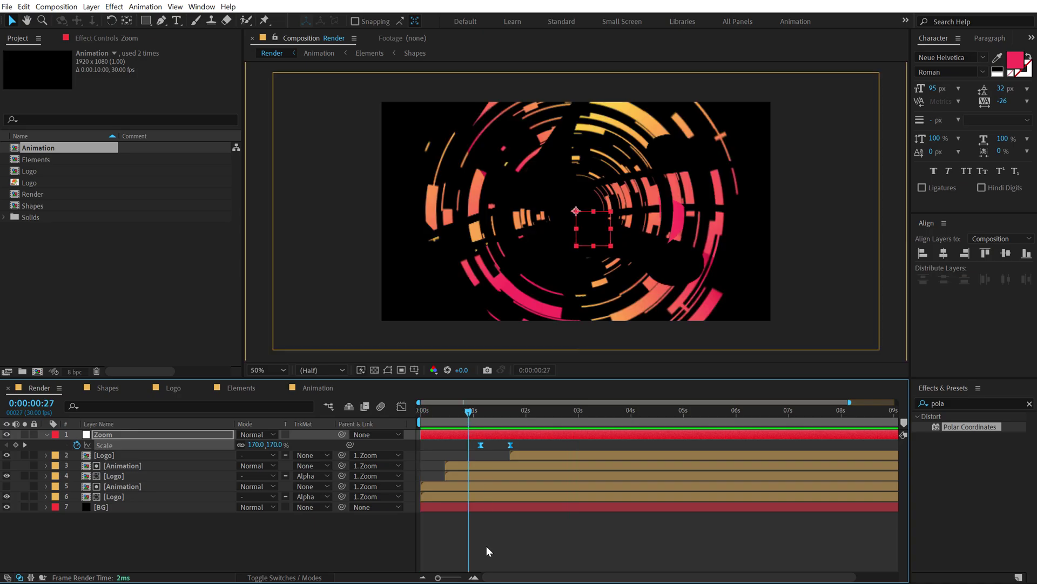
# Step: Move the Zoom scale's first keyframe earlier, to about 0:00:01:00, preview the animation, and collapse the Zoom layer
pyautogui.click(486, 546)
pyautogui.moveTo(481, 444); pyautogui.dragTo(474, 445)
pyautogui.press('space')
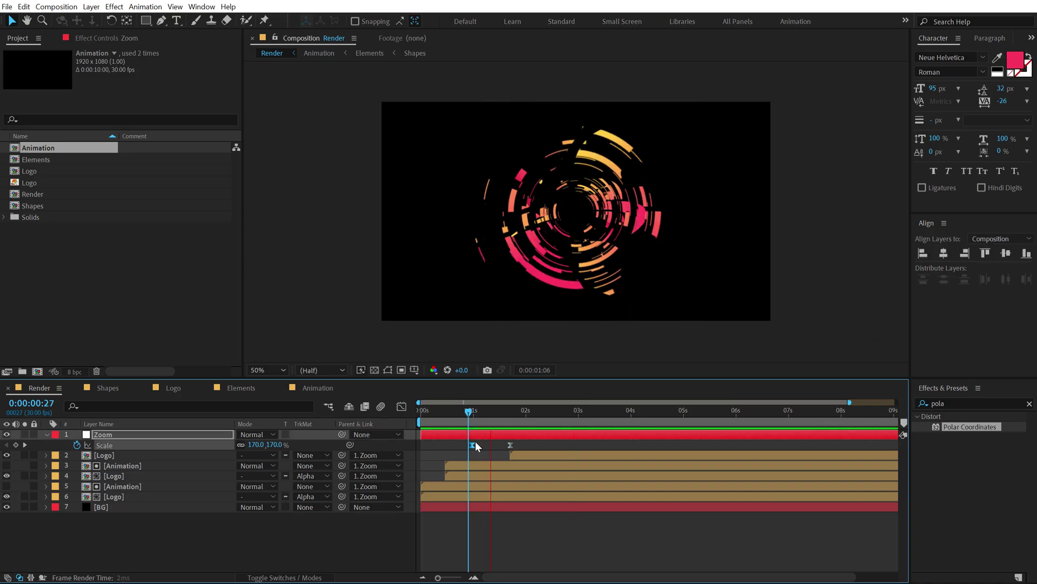
pyautogui.moveTo(565, 416); pyautogui.dragTo(615, 416)
pyautogui.click(118, 519)
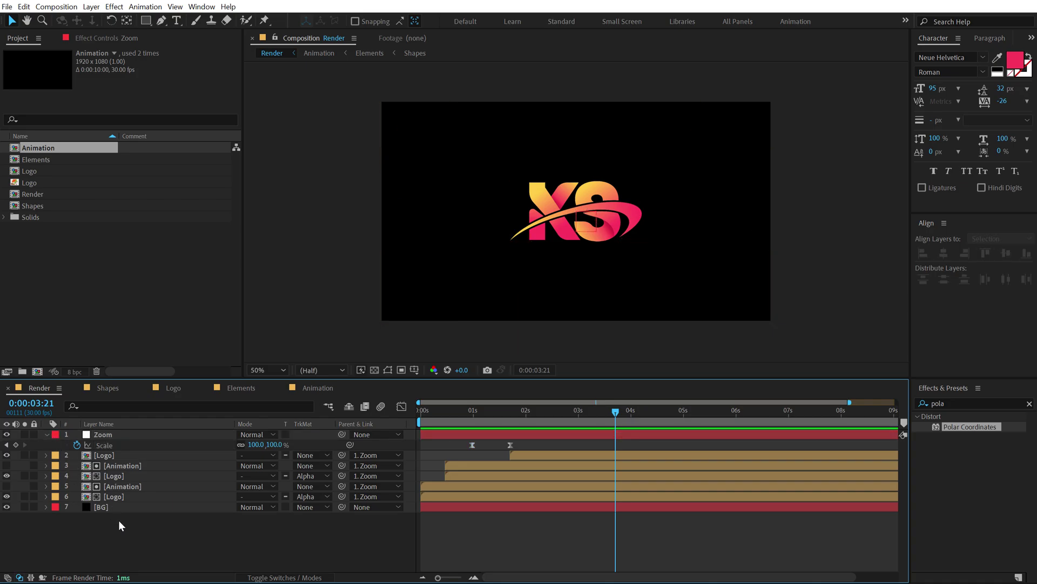
pyautogui.click(45, 434)
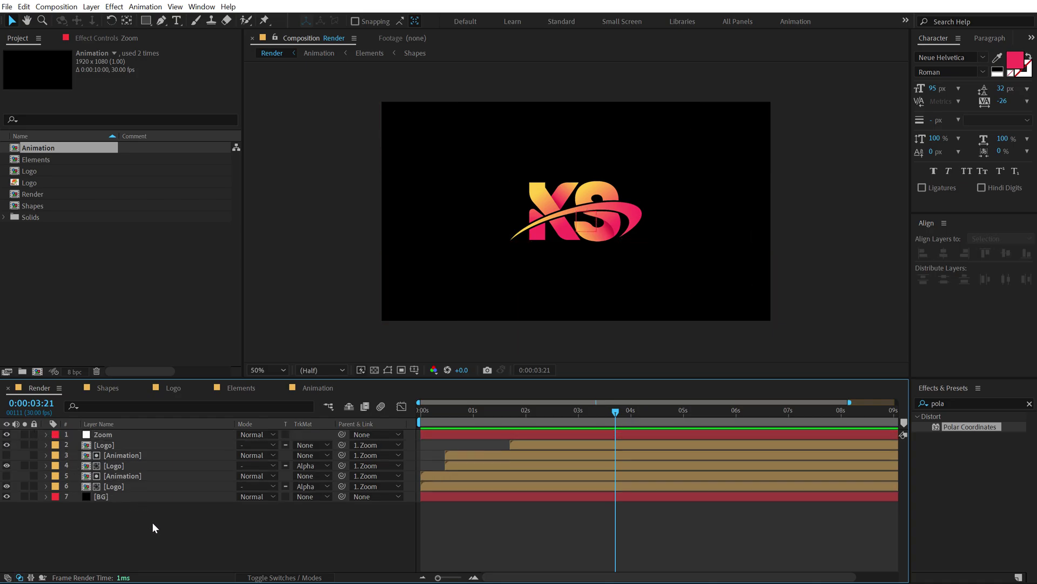
# Step: Add an adjustment layer above all layers in the Render composition and name it Glow
pyautogui.rightClick(154, 518)
pyautogui.moveTo(246, 387)
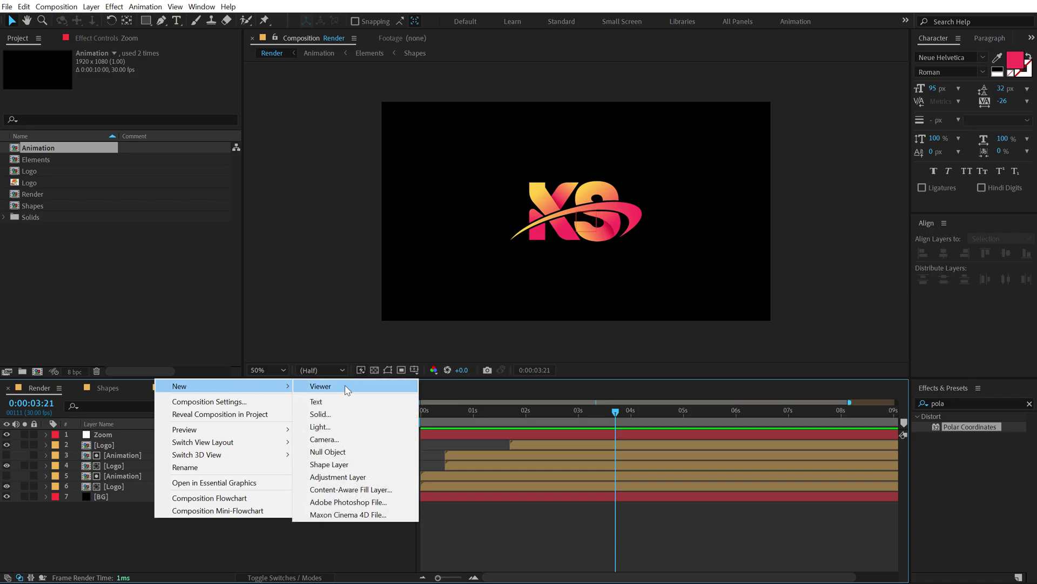
pyautogui.click(323, 476)
pyautogui.press('Return')
pyautogui.write('Gl')
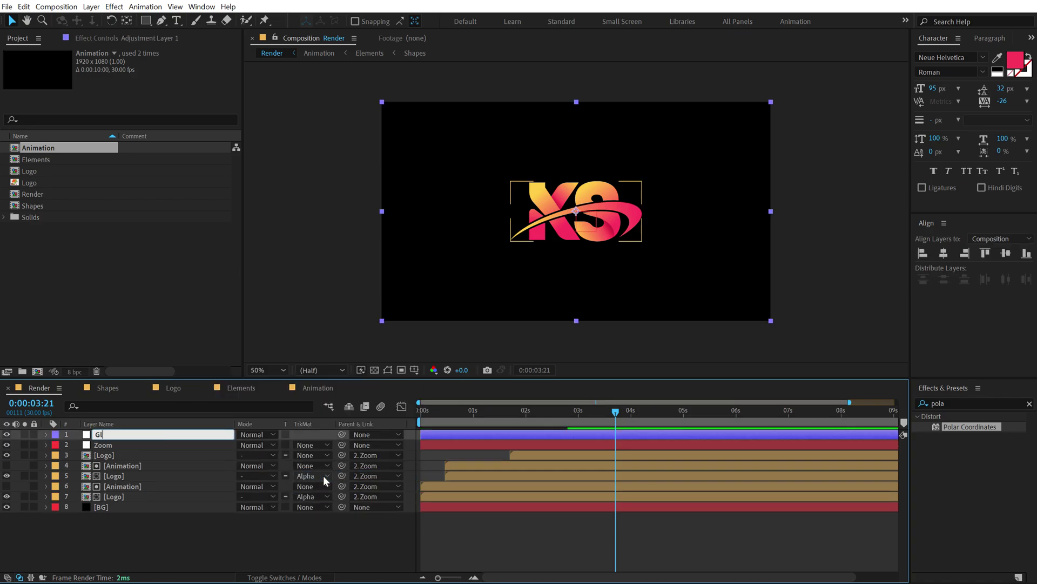
pyautogui.write('ow')
pyautogui.press('Return')
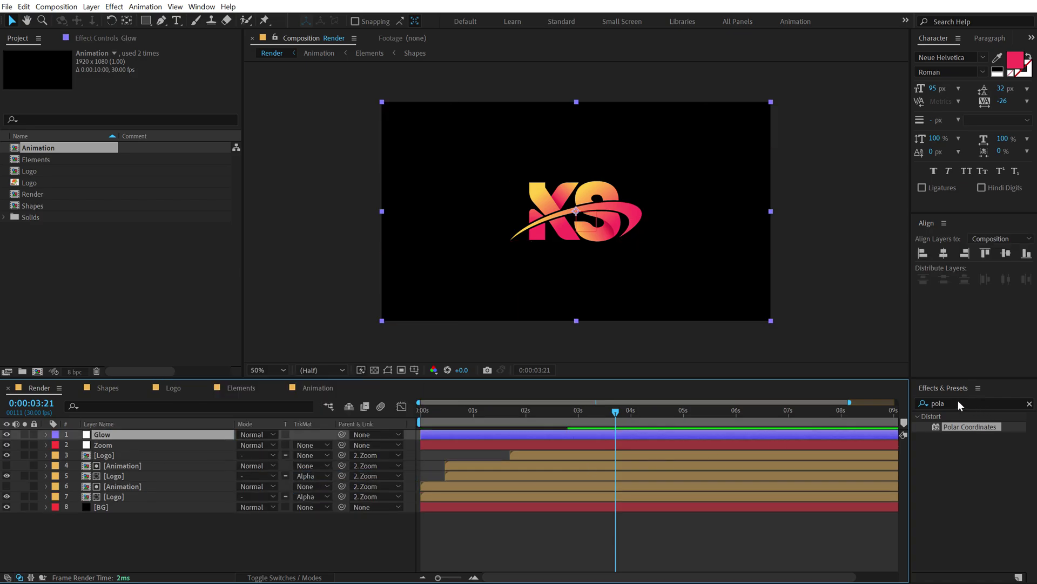
# Step: Search the effects for "glow" and apply the Stylize Glow effect to the Glow layer
pyautogui.click(961, 405)
pyautogui.press('BackSpace')
pyautogui.press('BackSpace')
pyautogui.press('BackSpace')
pyautogui.press('BackSpace')
pyautogui.write('glow')
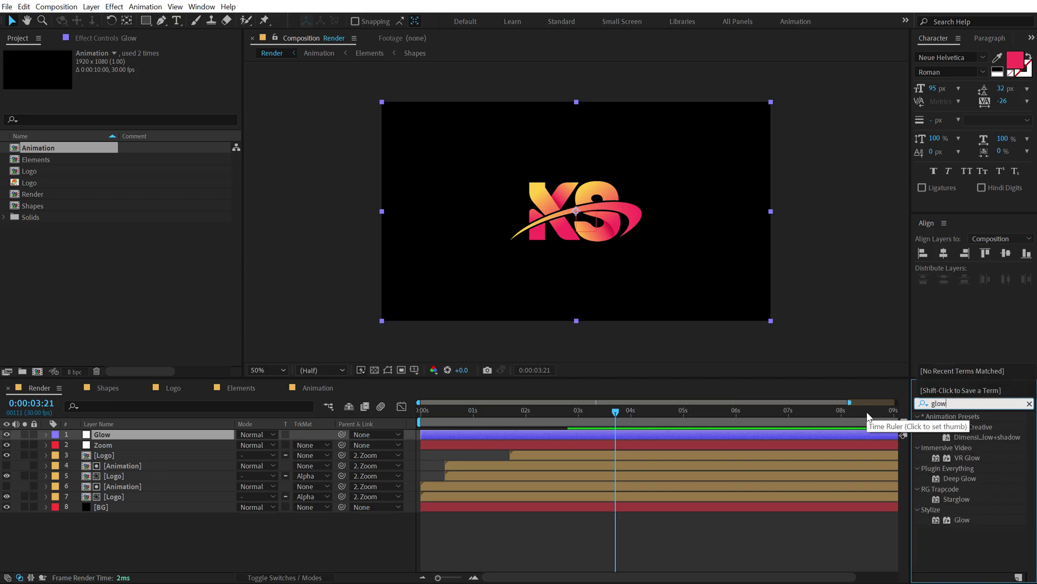
pyautogui.doubleClick(960, 520)
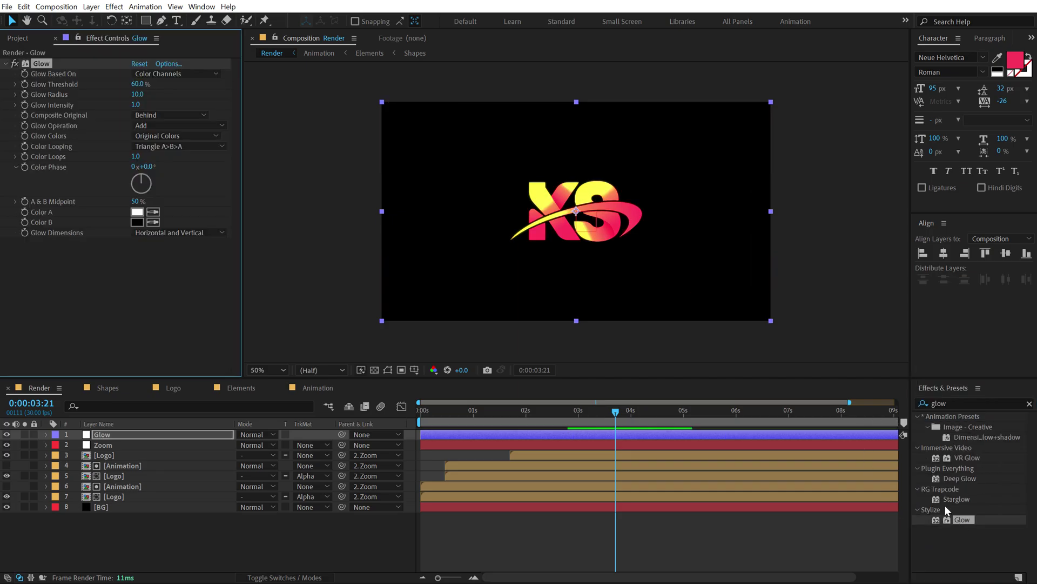
# Step: Set the Glow effect's radius to 50 and its intensity to 0.3
pyautogui.click(138, 95)
pyautogui.press('Return')
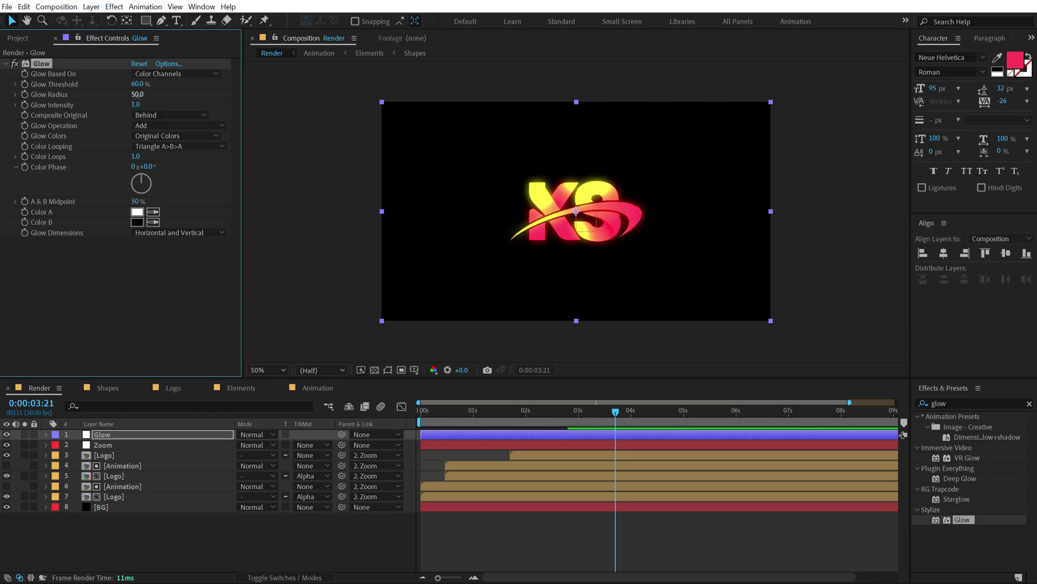
pyautogui.click(137, 106)
pyautogui.write('0.3')
pyautogui.press('Return')
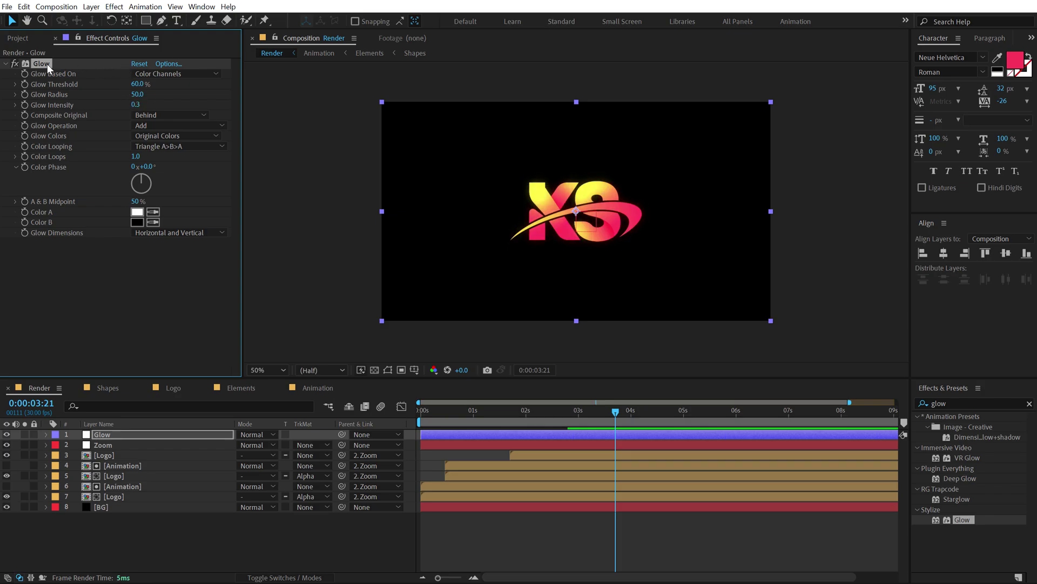
# Step: Duplicate the Glow effect and set the copy's radius to 300 and intensity to 1
pyautogui.hotkey('ctrl', 'd')
pyautogui.click(137, 274)
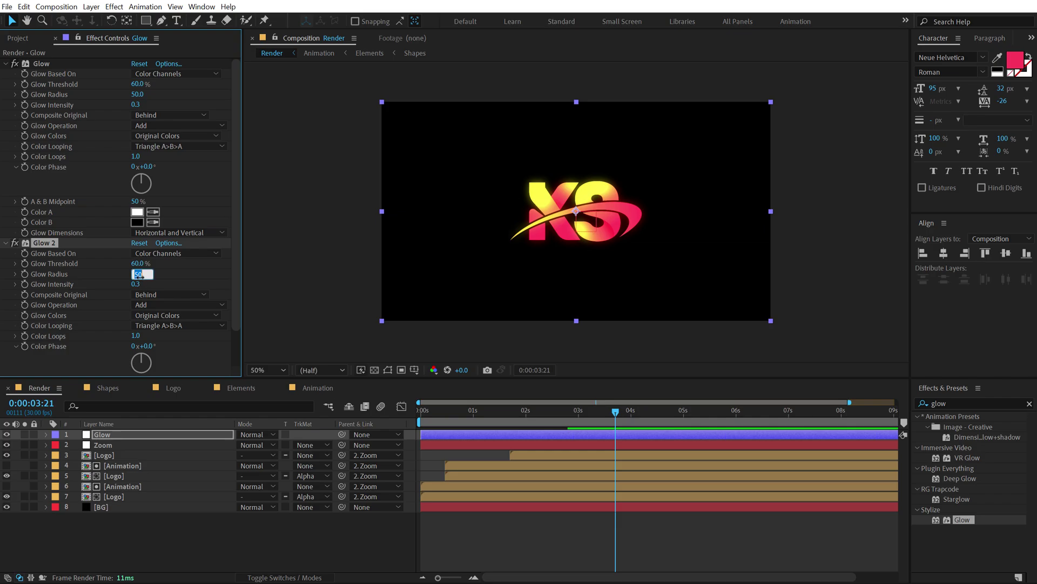
pyautogui.press('Return')
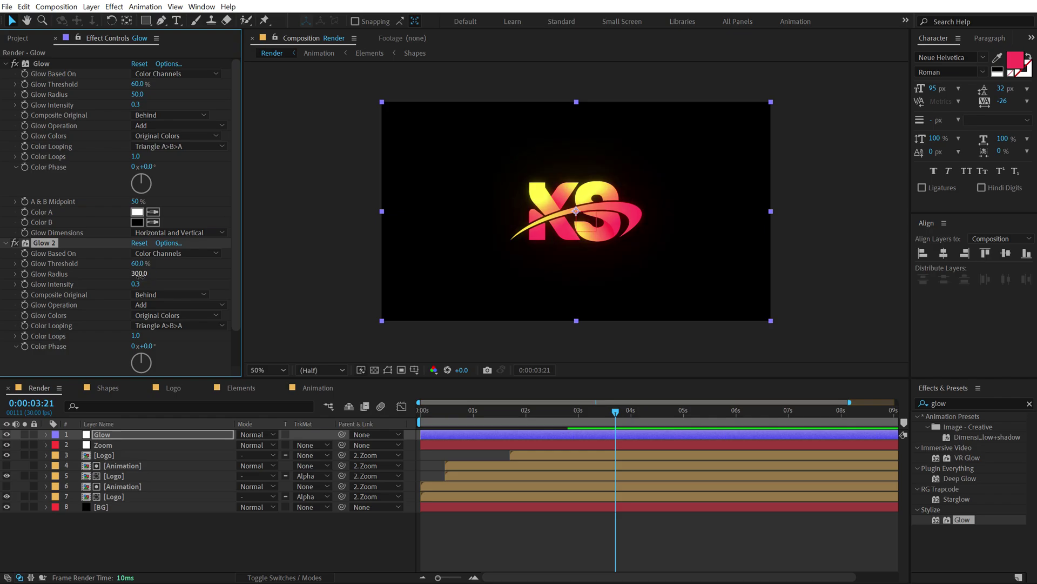
pyautogui.click(136, 284)
pyautogui.write('1')
pyautogui.press('Return')
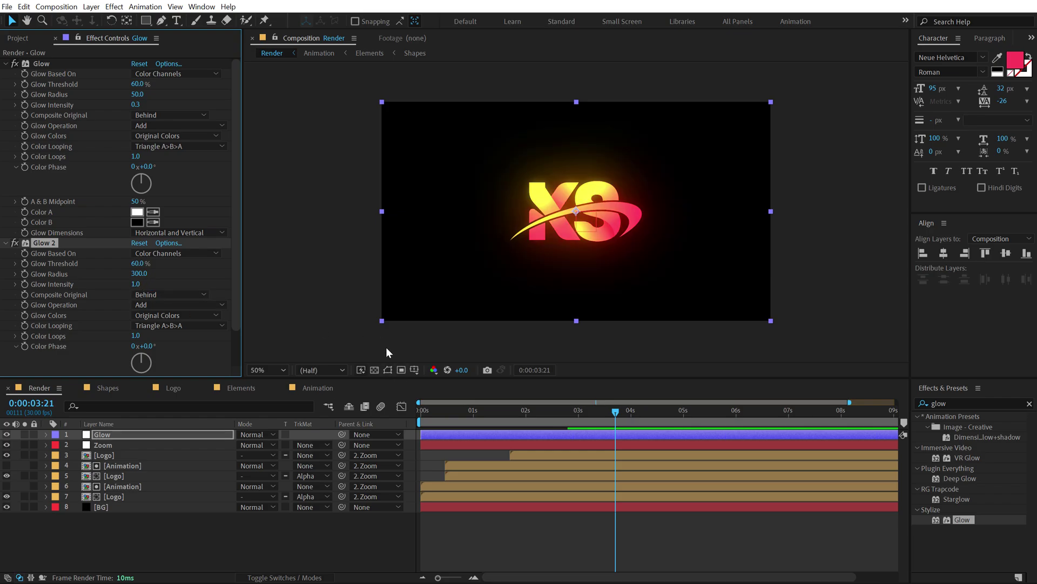
# Step: Add Glow Intensity keyframes for both Glow effects at 0:00:02:07 and reveal them in the timeline
pyautogui.moveTo(459, 411); pyautogui.dragTo(540, 402)
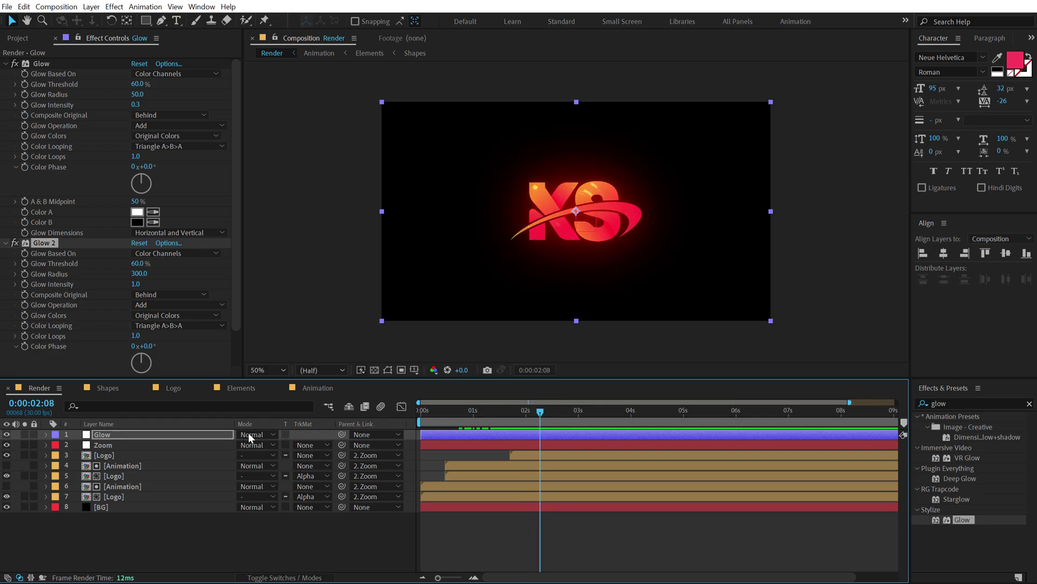
pyautogui.click(106, 435)
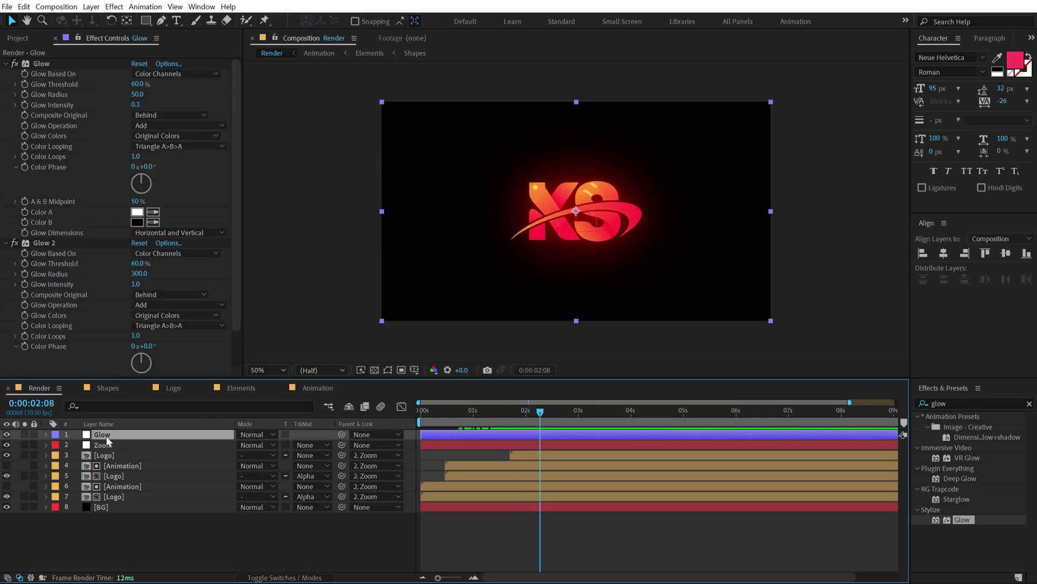
pyautogui.moveTo(543, 416); pyautogui.dragTo(539, 415)
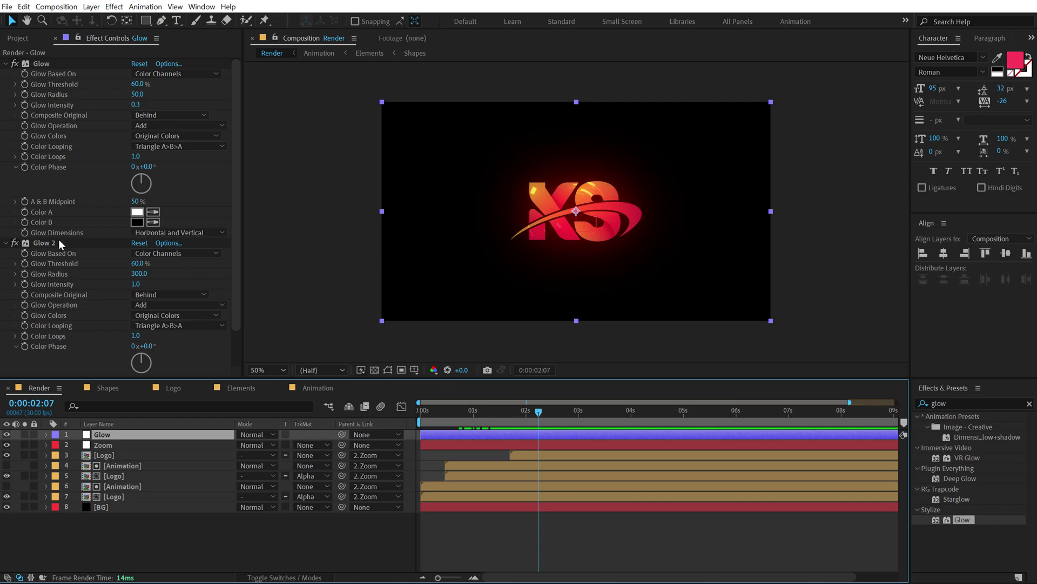
pyautogui.click(26, 283)
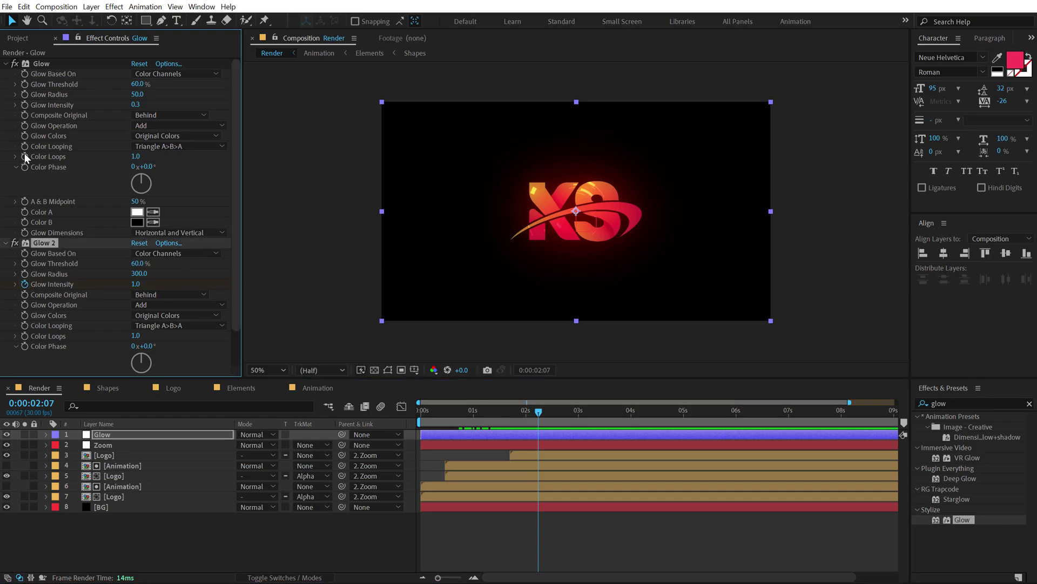
pyautogui.click(24, 105)
pyautogui.press('u')
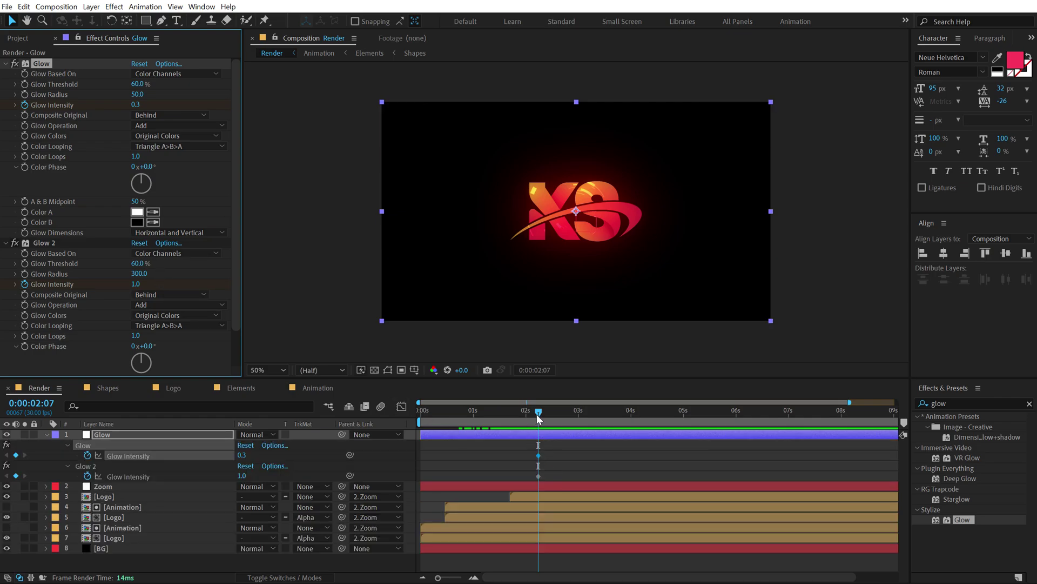
# Step: Keyframe the Glow Intensity of both Glow effects to 0 at 0:00:02:22
pyautogui.moveTo(539, 415); pyautogui.dragTo(564, 414)
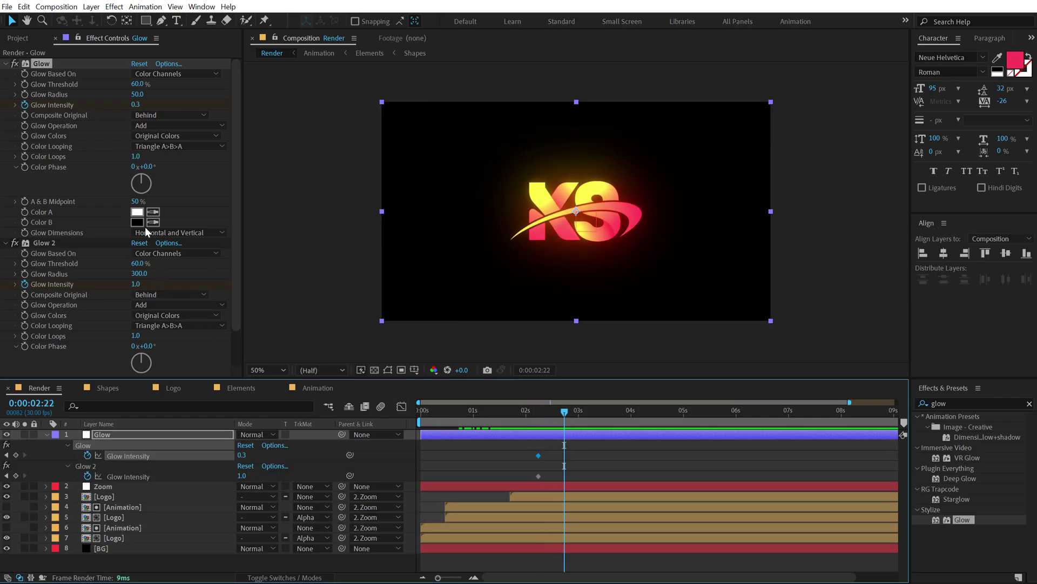
pyautogui.click(135, 283)
pyautogui.write('0')
pyautogui.press('Return')
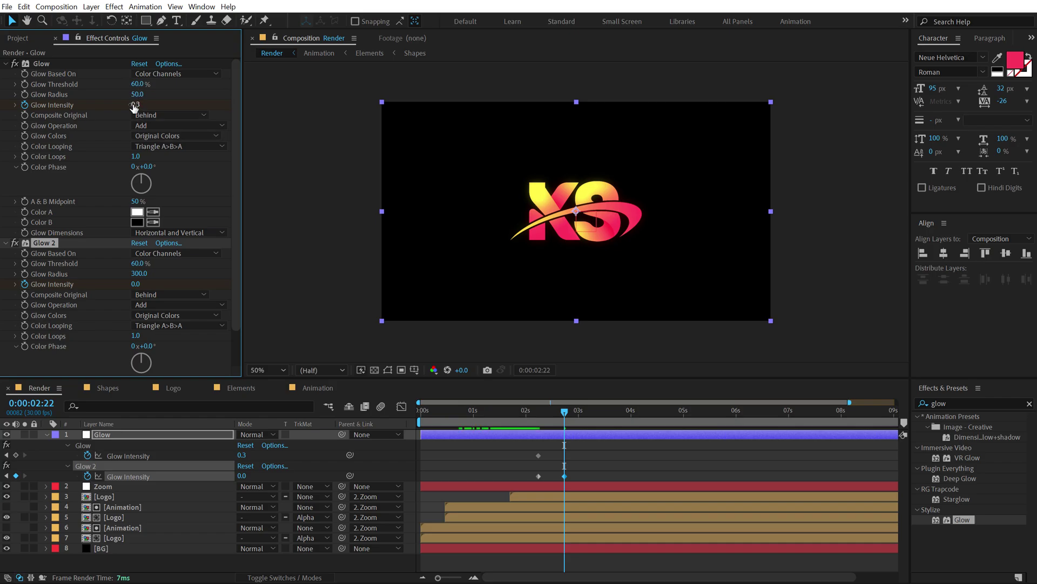
pyautogui.click(135, 104)
pyautogui.write('0')
pyautogui.press('Return')
# Step: Move the Glow Intensity keyframe pairs earlier, to about 0:00:01:24 and 0:00:02:12, preview the glow, and collapse the Glow layer
pyautogui.click(536, 413)
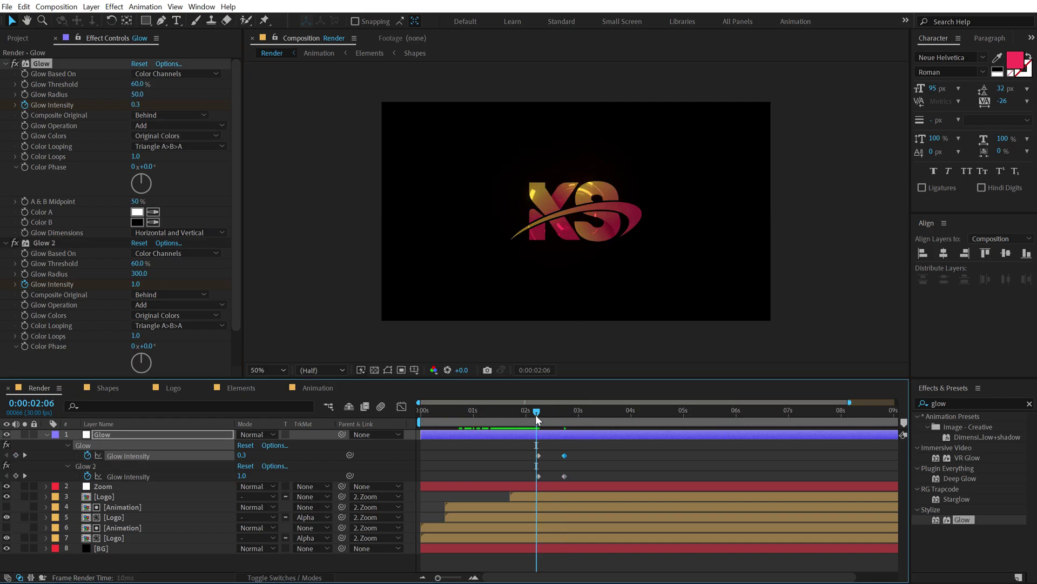
pyautogui.moveTo(536, 414); pyautogui.dragTo(515, 417)
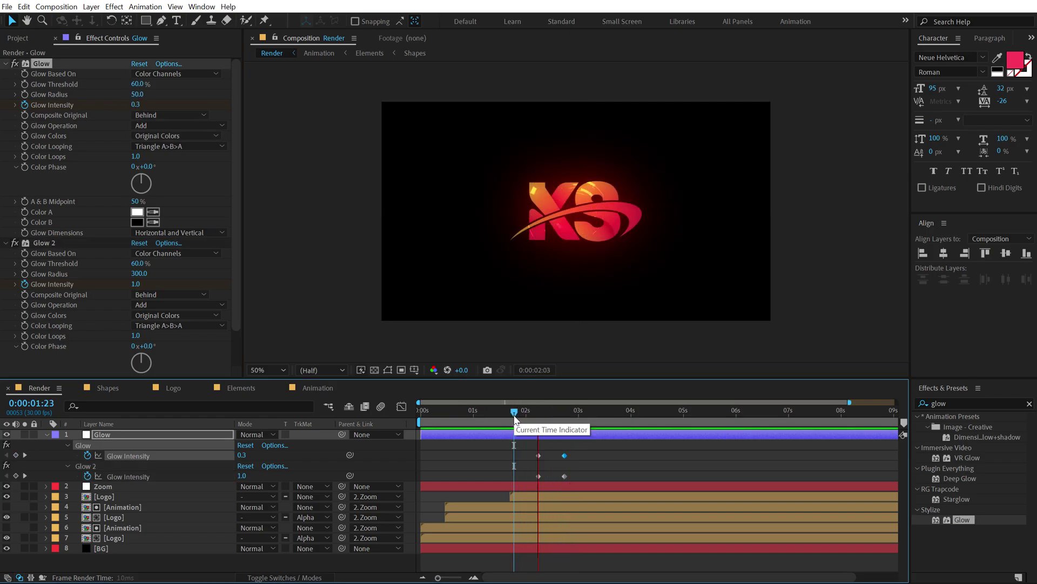
pyautogui.moveTo(540, 452)
pyautogui.mouseDown()
pyautogui.moveTo(538, 481)
pyautogui.moveTo(527, 455)
pyautogui.moveTo(572, 482)
pyautogui.moveTo(545, 459)
pyautogui.mouseUp()
pyautogui.click(558, 416)
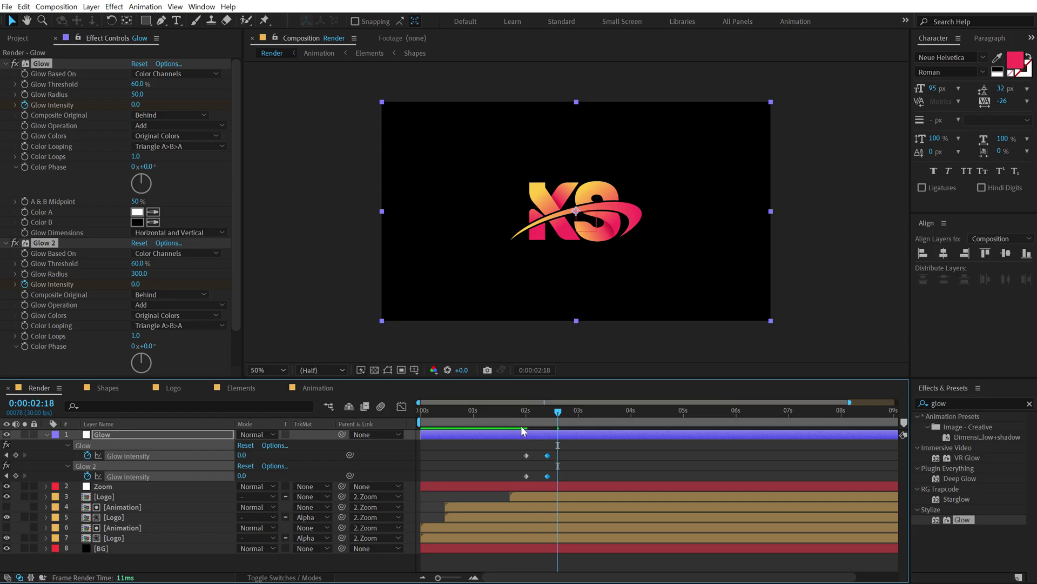
pyautogui.click(511, 410)
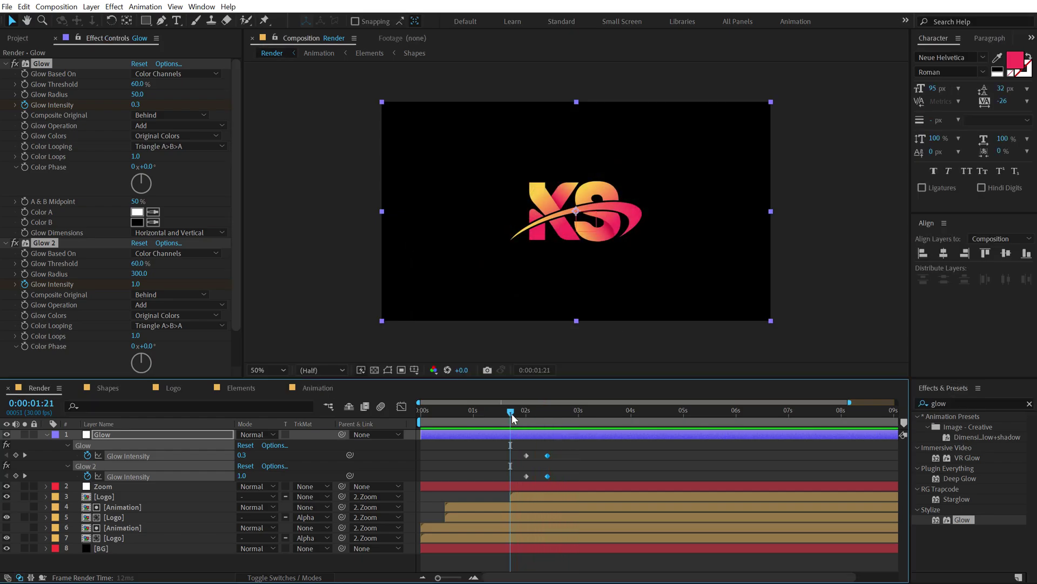
pyautogui.moveTo(515, 449)
pyautogui.mouseDown()
pyautogui.moveTo(536, 487)
pyautogui.moveTo(516, 456)
pyautogui.mouseUp()
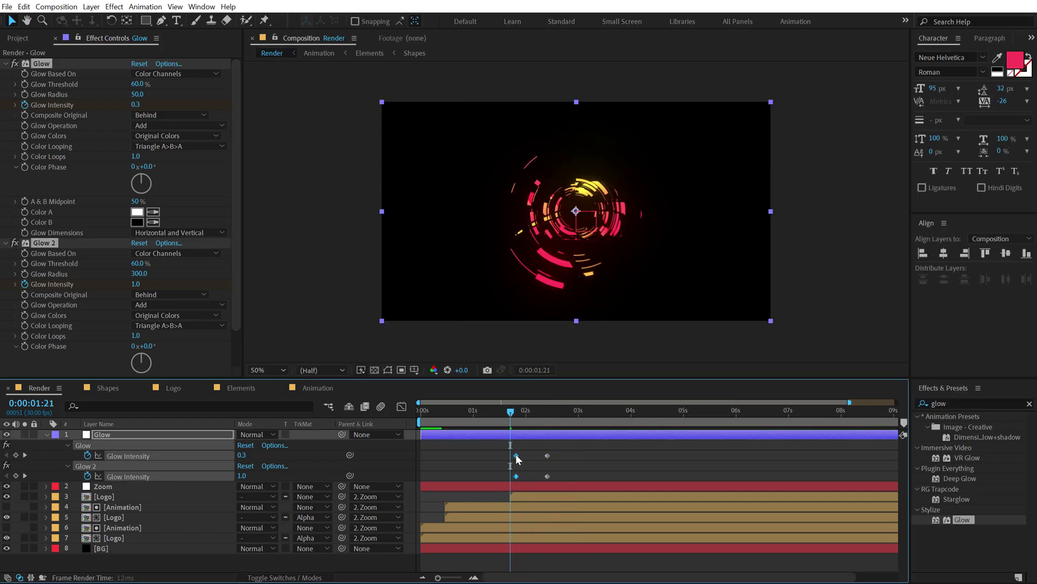
pyautogui.press('space')
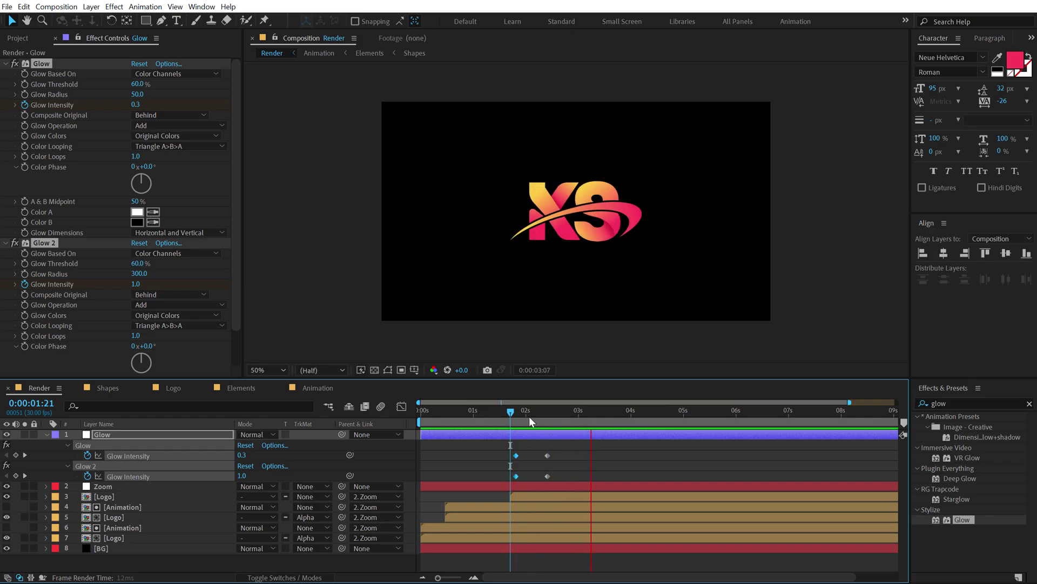
pyautogui.click(47, 435)
pyautogui.click(131, 534)
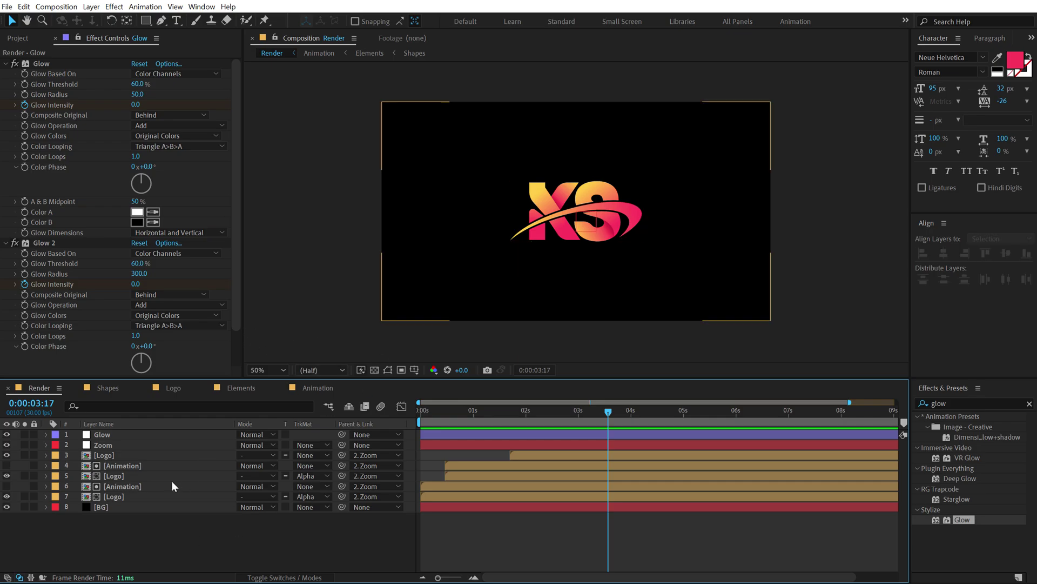
# Step: Add another adjustment layer above the Glow layer and name it Noise
pyautogui.rightClick(193, 528)
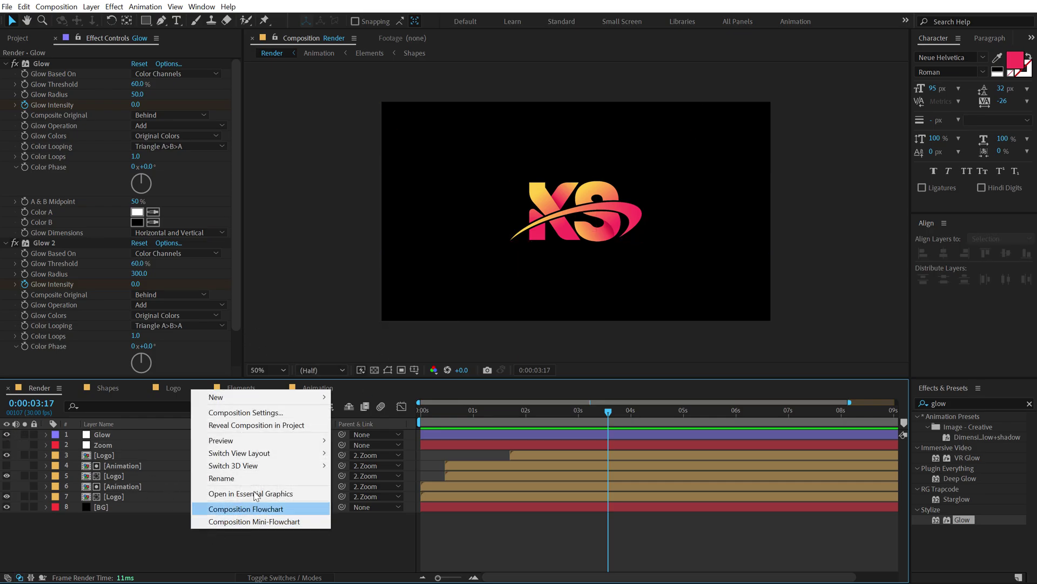
pyautogui.moveTo(268, 403)
pyautogui.click(362, 488)
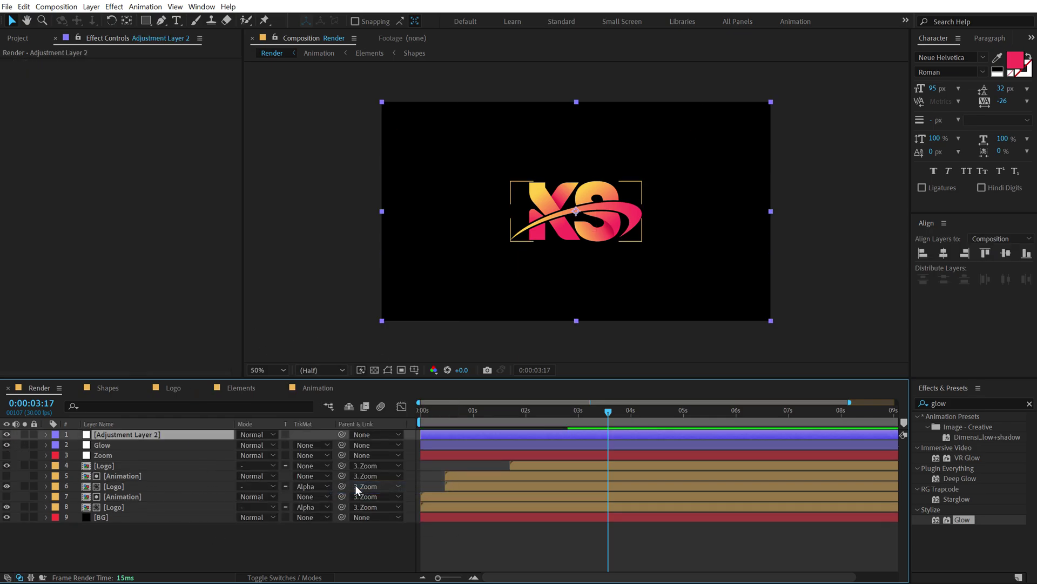
pyautogui.press('Return')
pyautogui.write('Noise')
pyautogui.press('Return')
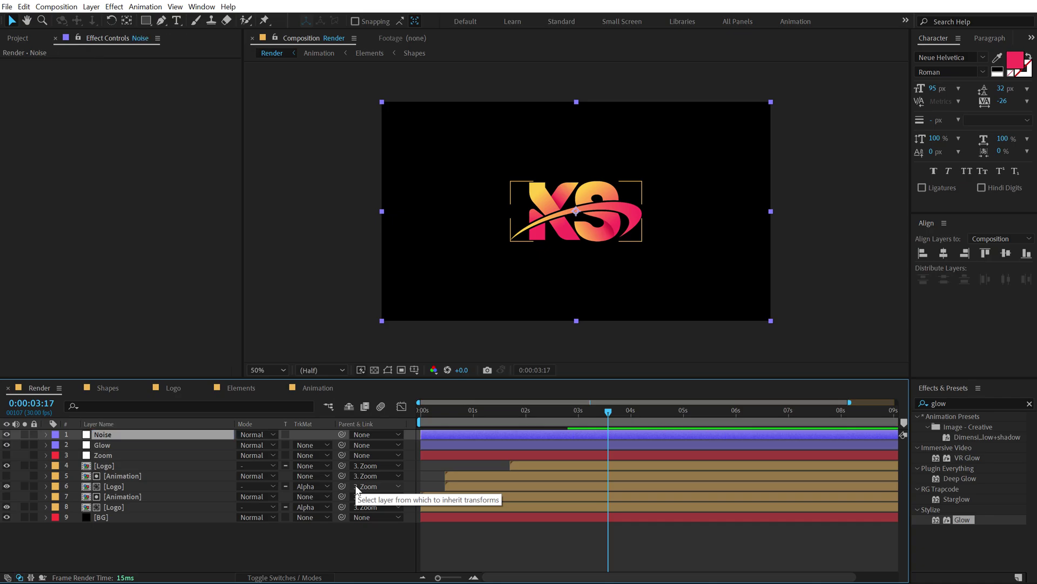
# Step: Search the effects for "noise" and apply the Noise & Grain Noise effect to the Noise layer
pyautogui.click(962, 403)
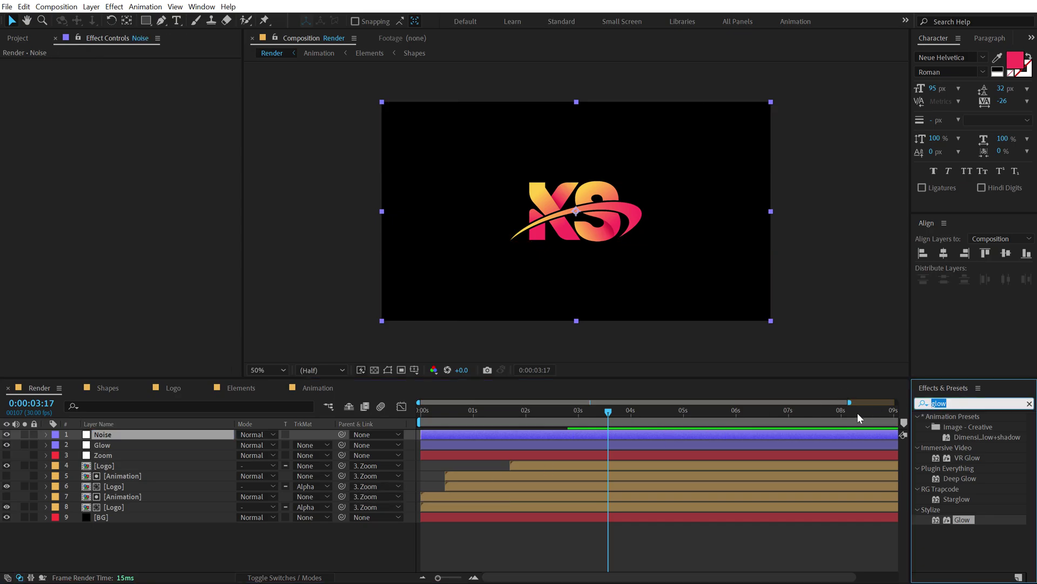
pyautogui.write('noise')
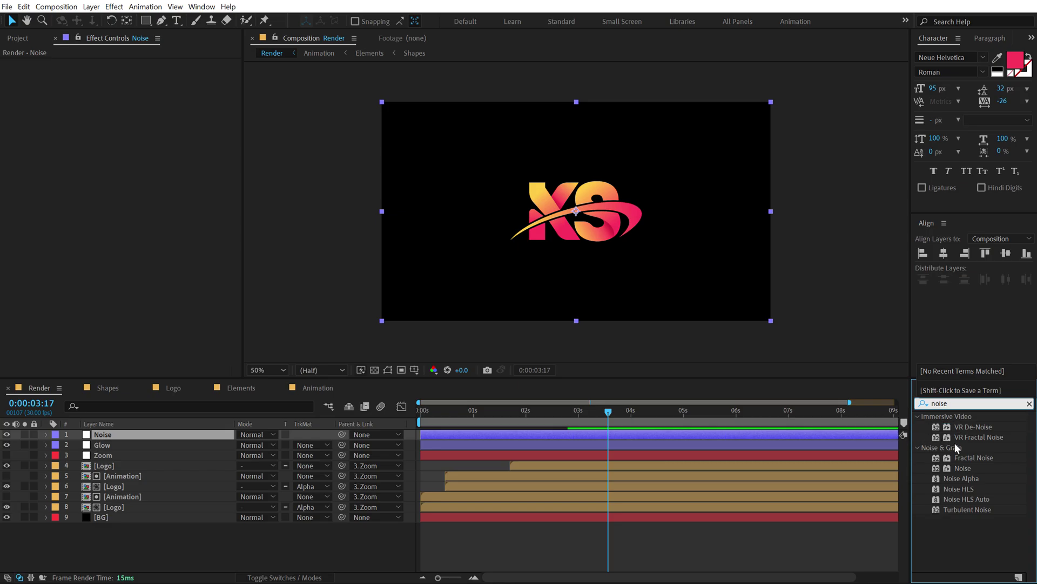
pyautogui.doubleClick(963, 468)
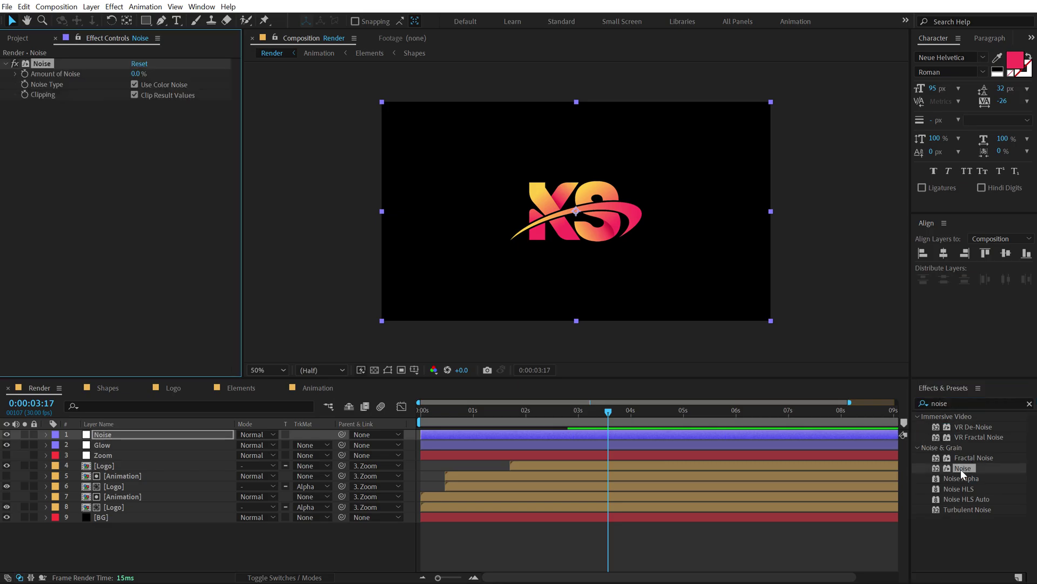
# Step: Turn off color noise and result clipping for the Noise effect and set its amount to 3%
pyautogui.click(135, 96)
pyautogui.click(135, 84)
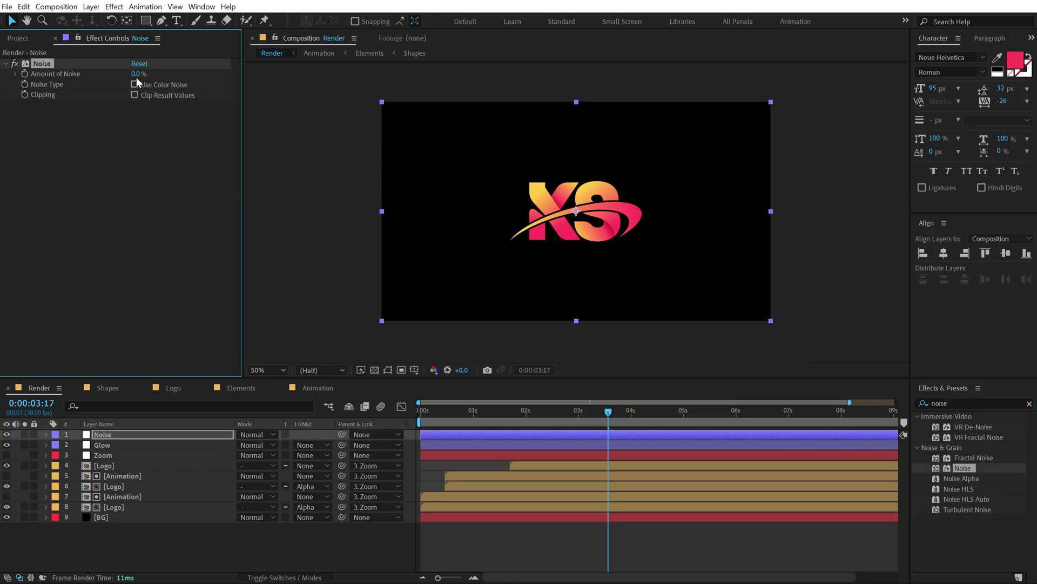
pyautogui.click(136, 74)
pyautogui.press('Return')
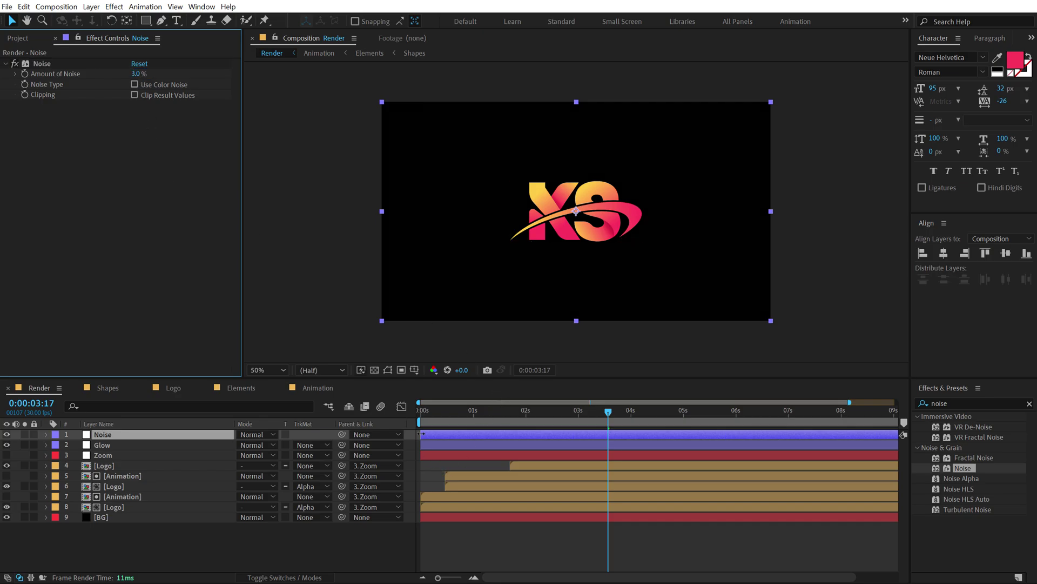
# Step: Inspect the noise on the arcs around 0:00:01:01 at 100% zoom and return the Render view to 50%
pyautogui.moveTo(437, 411); pyautogui.dragTo(474, 413)
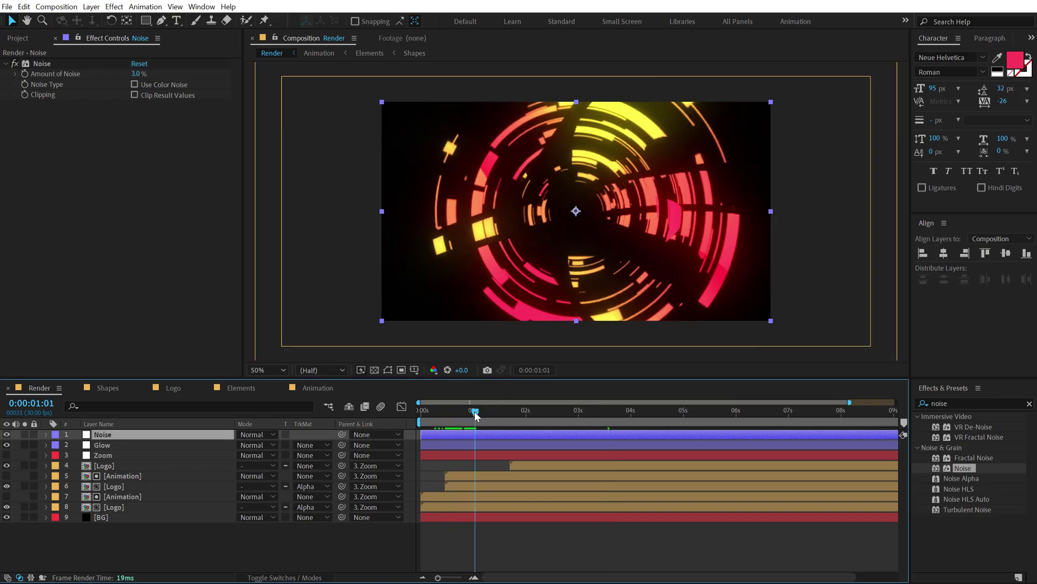
pyautogui.press('/')
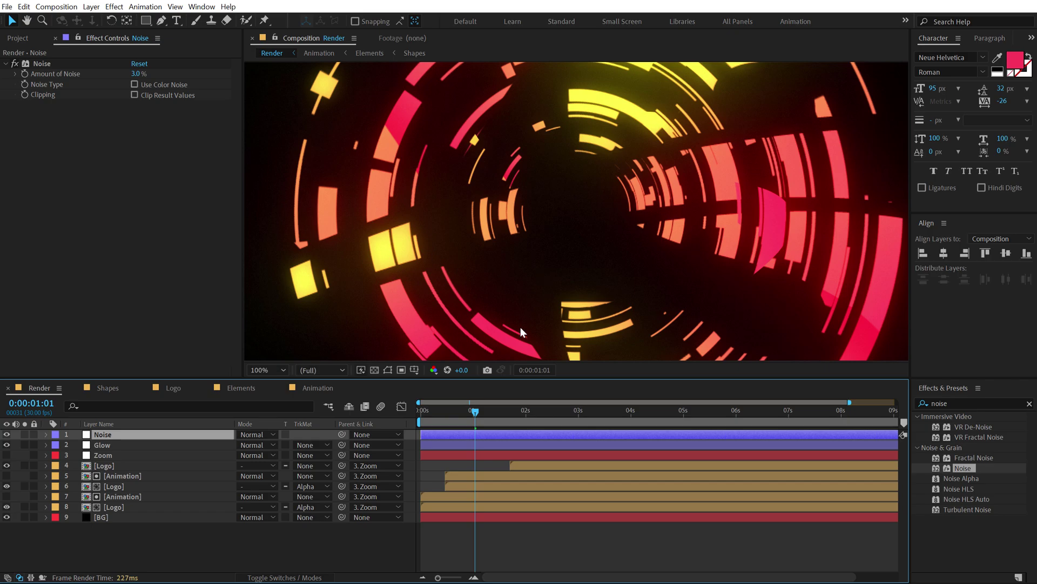
pyautogui.moveTo(476, 414)
pyautogui.mouseDown()
pyautogui.moveTo(573, 410)
pyautogui.moveTo(440, 410)
pyautogui.moveTo(617, 412)
pyautogui.moveTo(486, 411)
pyautogui.mouseUp()
pyautogui.press(',')
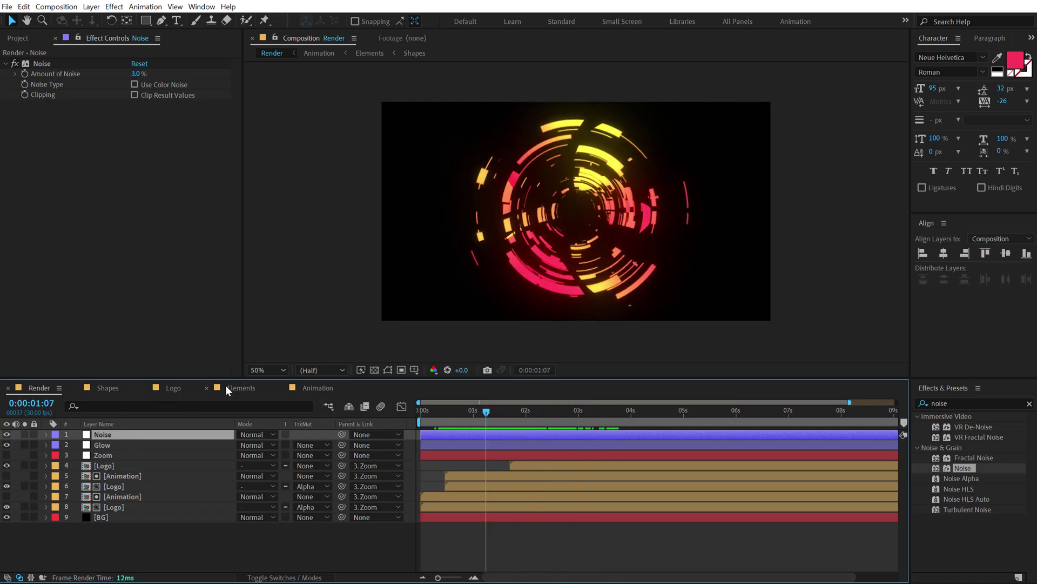
# Step: Duplicate Shape Layers 5 to 8 in the Shapes composition and offset the copies slightly to the right and up
pyautogui.click(106, 388)
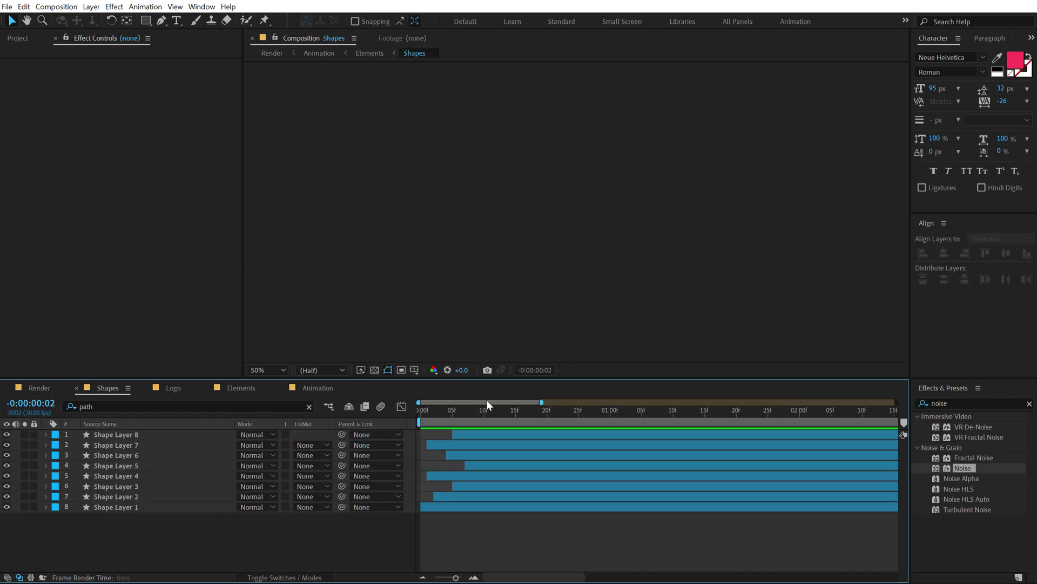
pyautogui.moveTo(462, 409); pyautogui.dragTo(492, 410)
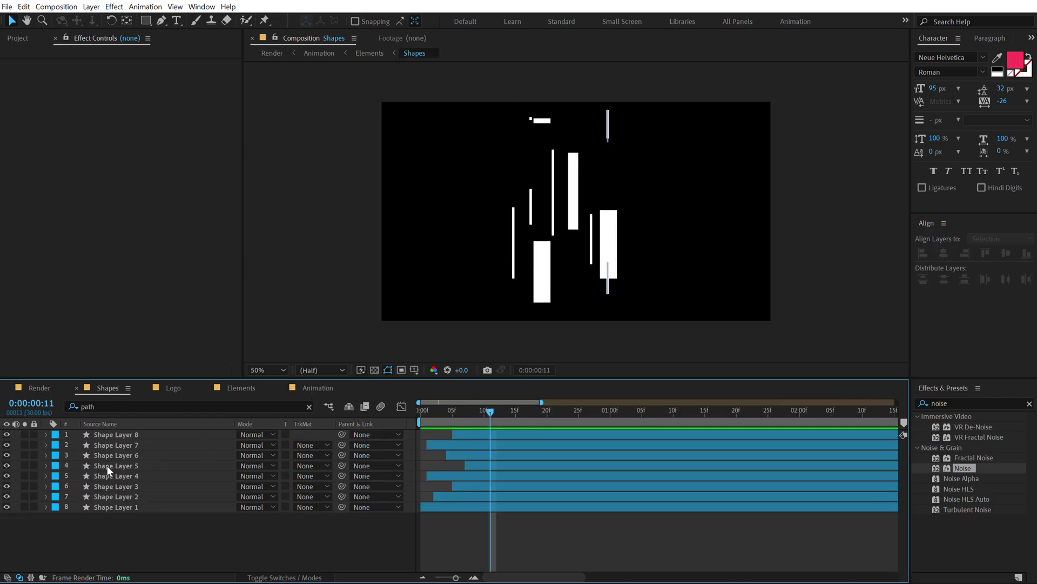
pyautogui.click(125, 435)
pyautogui.keyDown('shift'); pyautogui.click(126, 465); pyautogui.keyUp('shift')
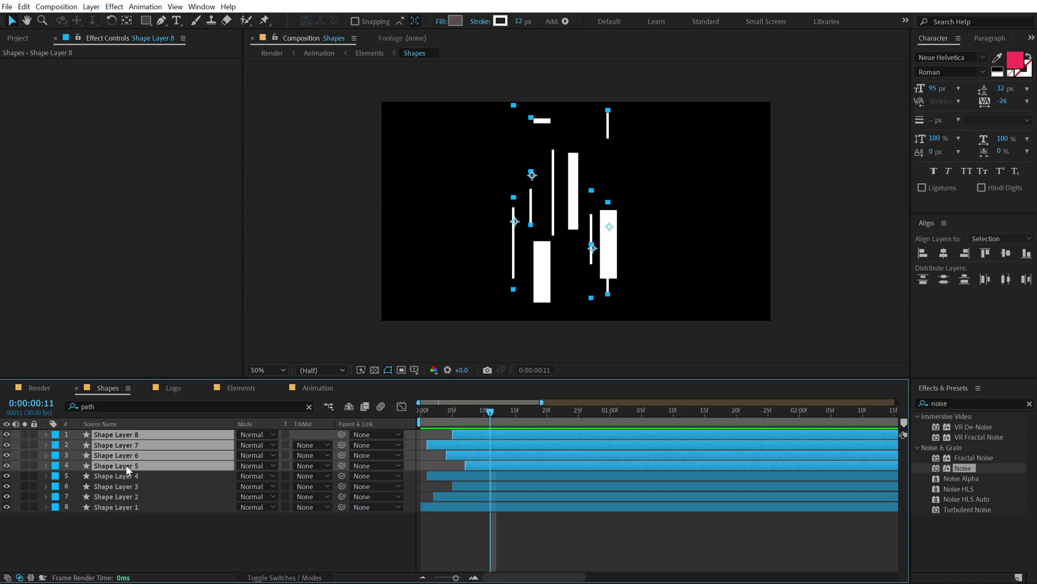
pyautogui.hotkey('ctrl', 'd')
pyautogui.moveTo(593, 249); pyautogui.dragTo(621, 243)
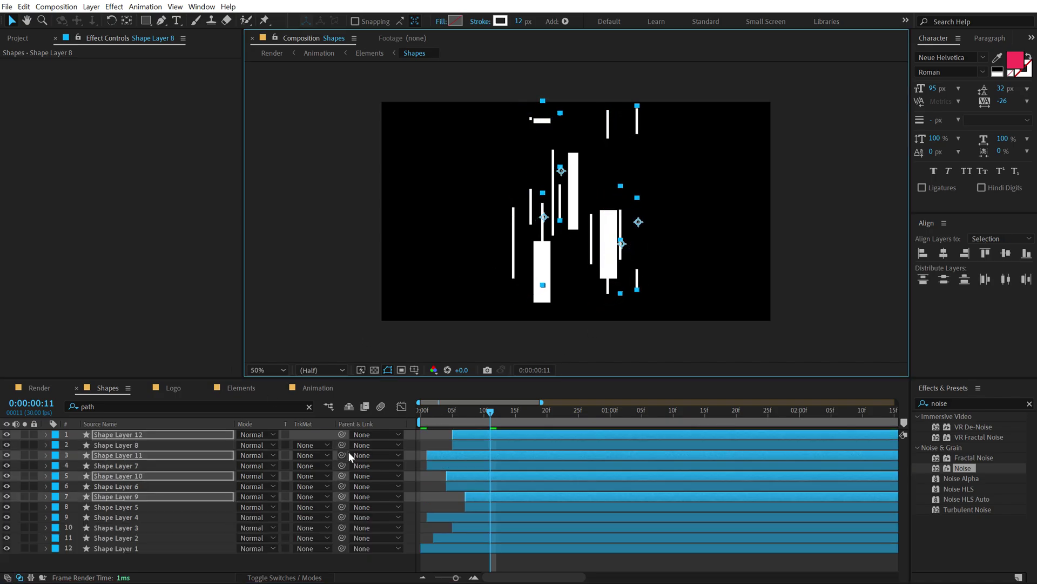
pyautogui.click(349, 567)
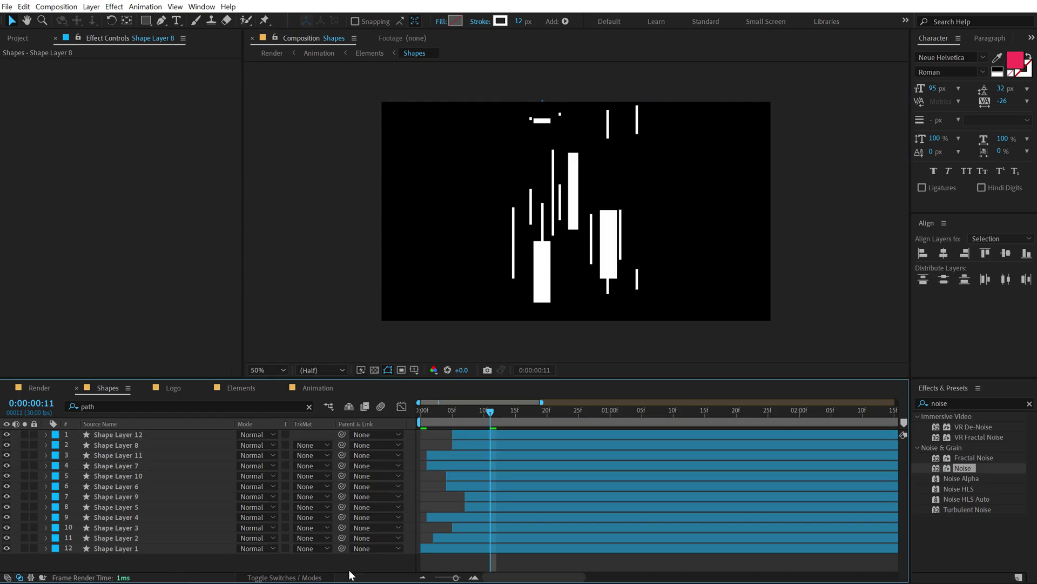
# Step: Stagger the duplicated shape layers' start times, with Shape Layer 11 near frame 4 and Shape Layer 10 near frame 1, and preview the Render composition
pyautogui.moveTo(466, 479)
pyautogui.mouseDown()
pyautogui.moveTo(447, 463)
pyautogui.moveTo(467, 458)
pyautogui.mouseUp()
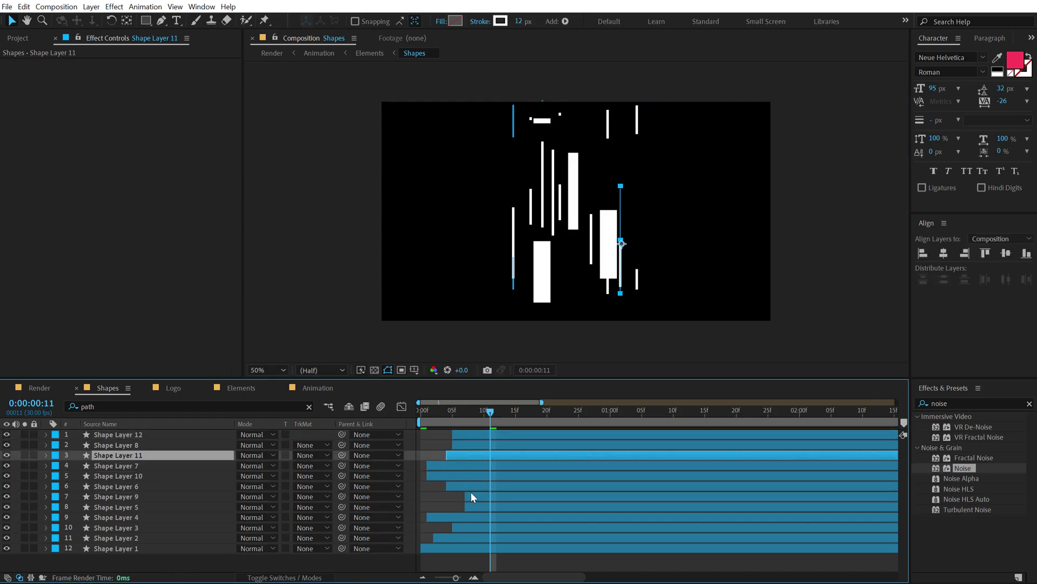
pyautogui.moveTo(474, 496); pyautogui.dragTo(462, 497)
pyautogui.moveTo(460, 447)
pyautogui.mouseDown()
pyautogui.moveTo(441, 446)
pyautogui.moveTo(472, 434)
pyautogui.mouseUp()
pyautogui.moveTo(575, 167); pyautogui.dragTo(594, 246)
pyautogui.click(486, 436)
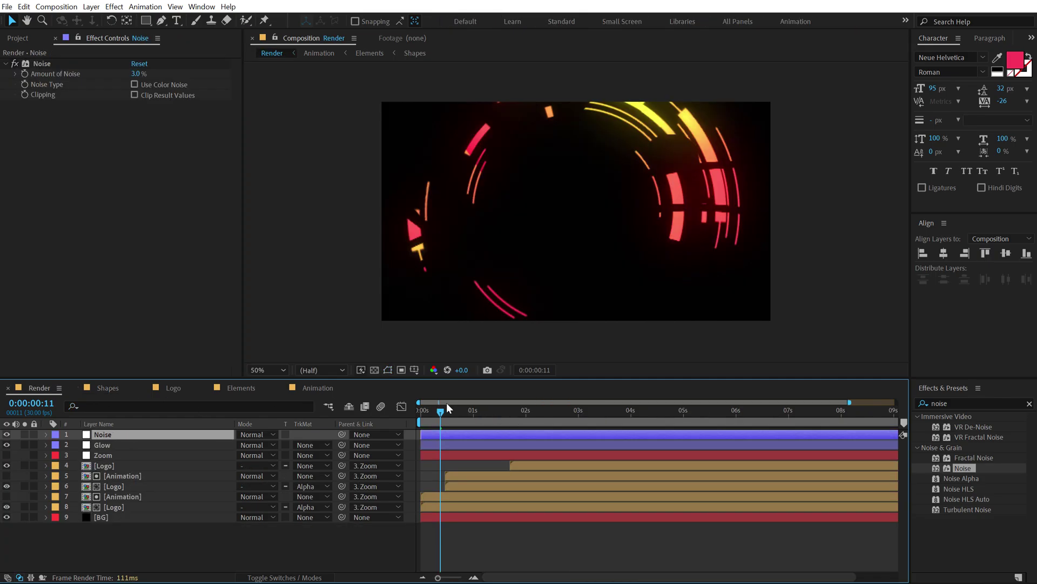
pyautogui.moveTo(446, 403); pyautogui.dragTo(605, 421)
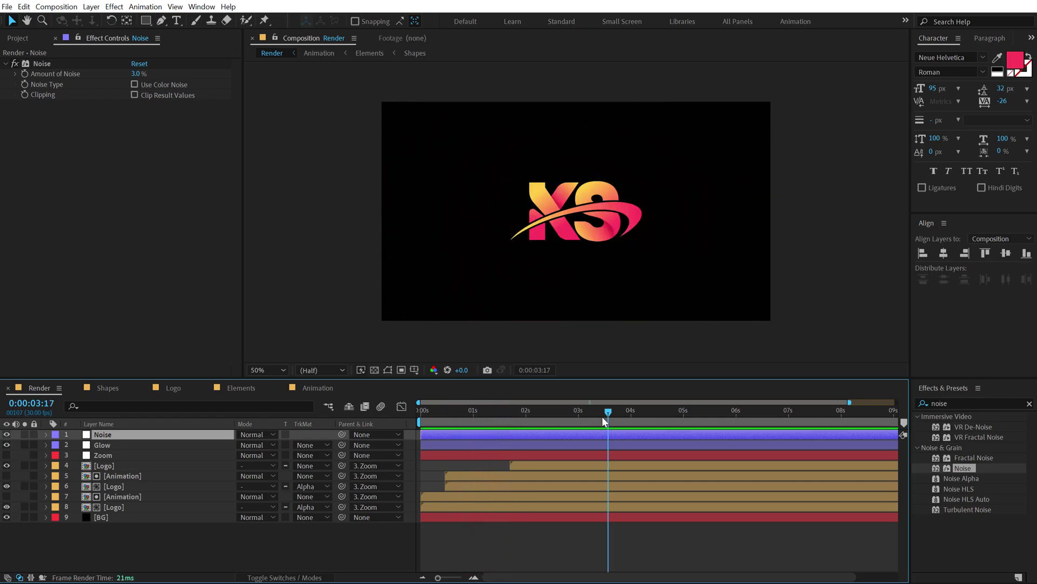